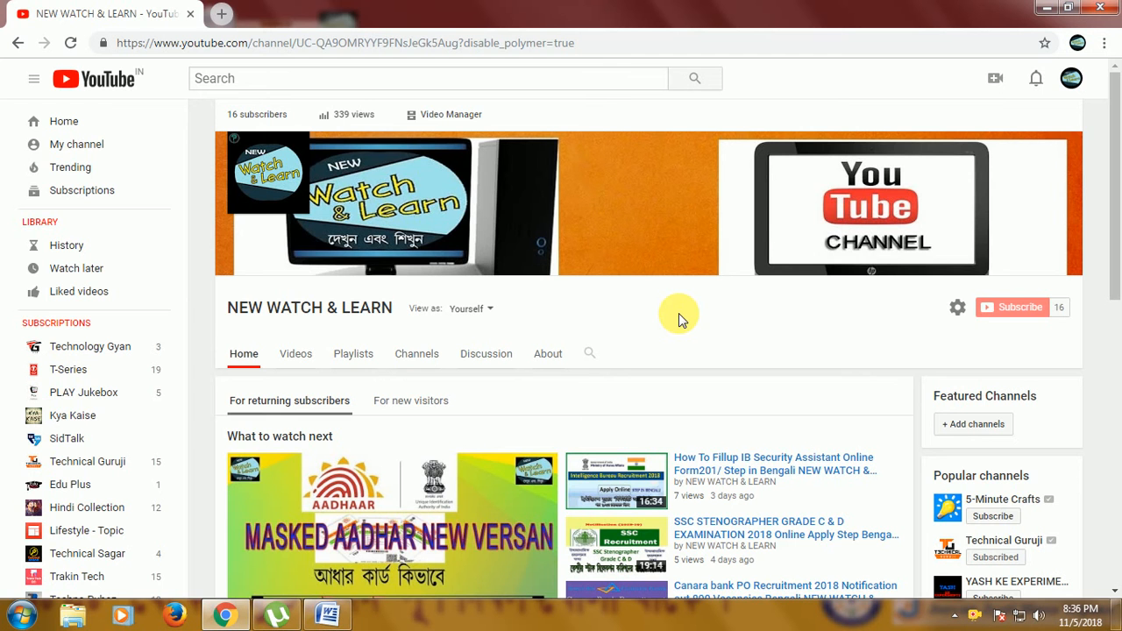
left_click(221, 13)
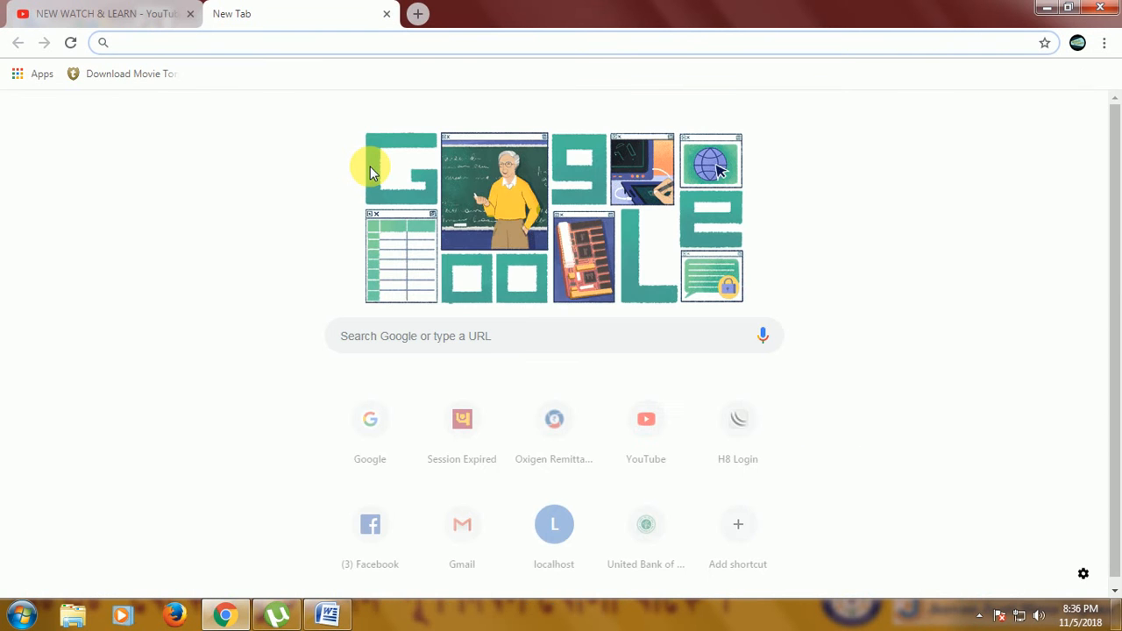
left_click(379, 434)
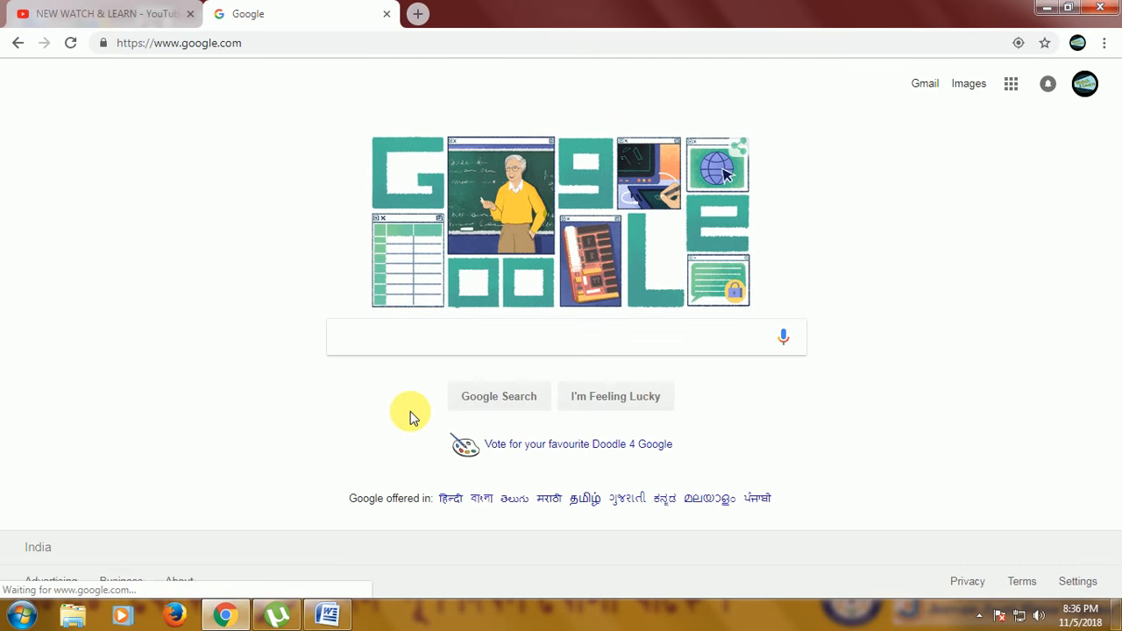
type("www")
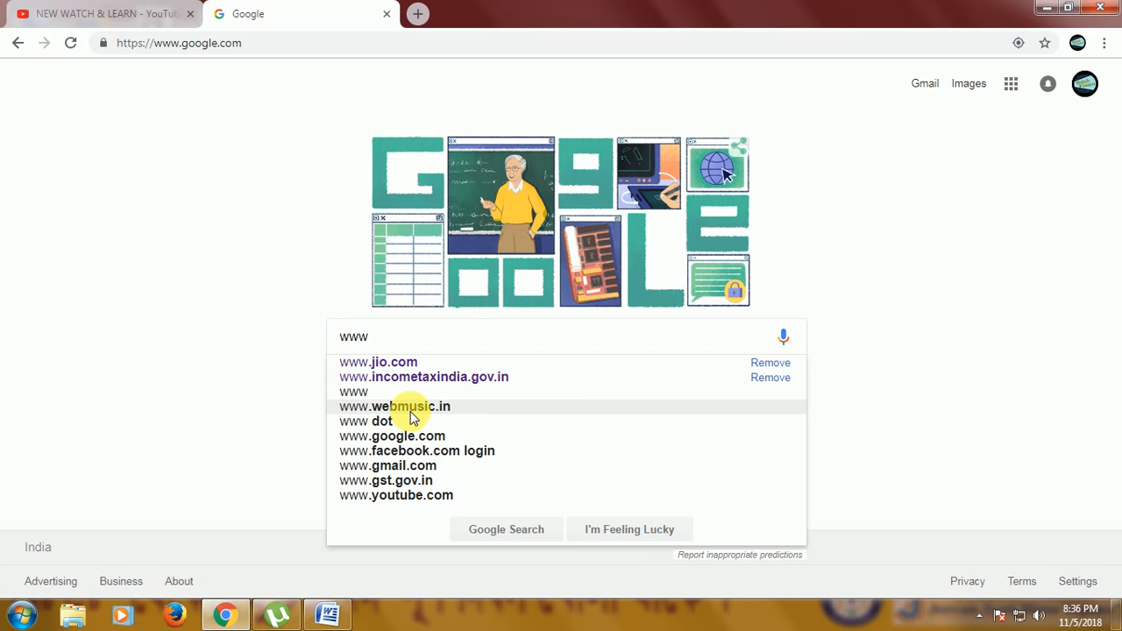
type(".pa")
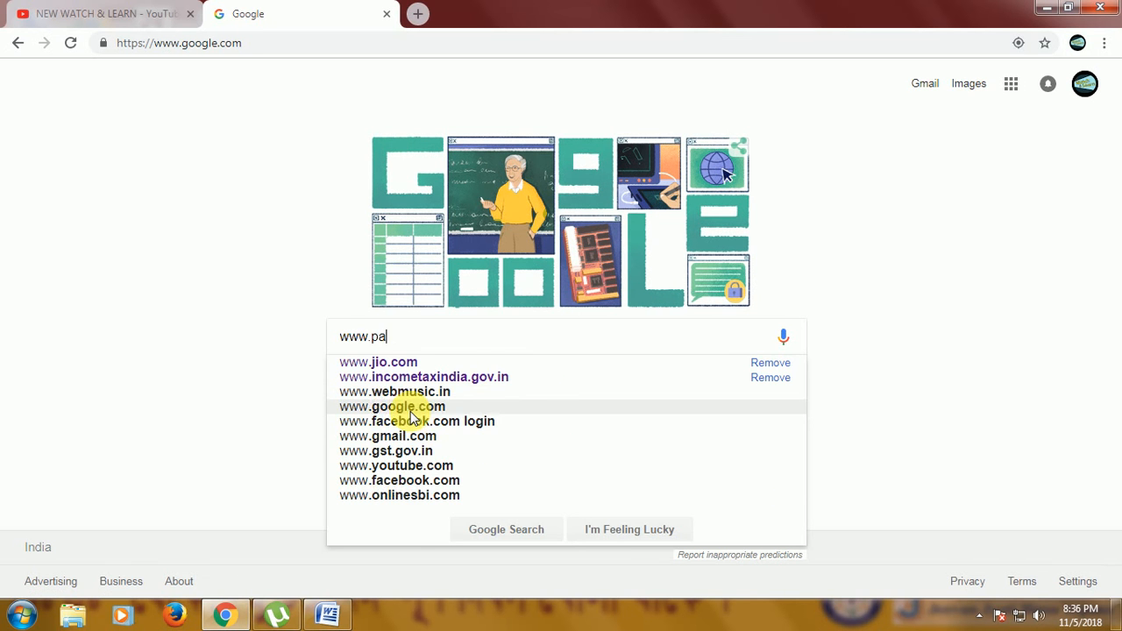
type("ss")
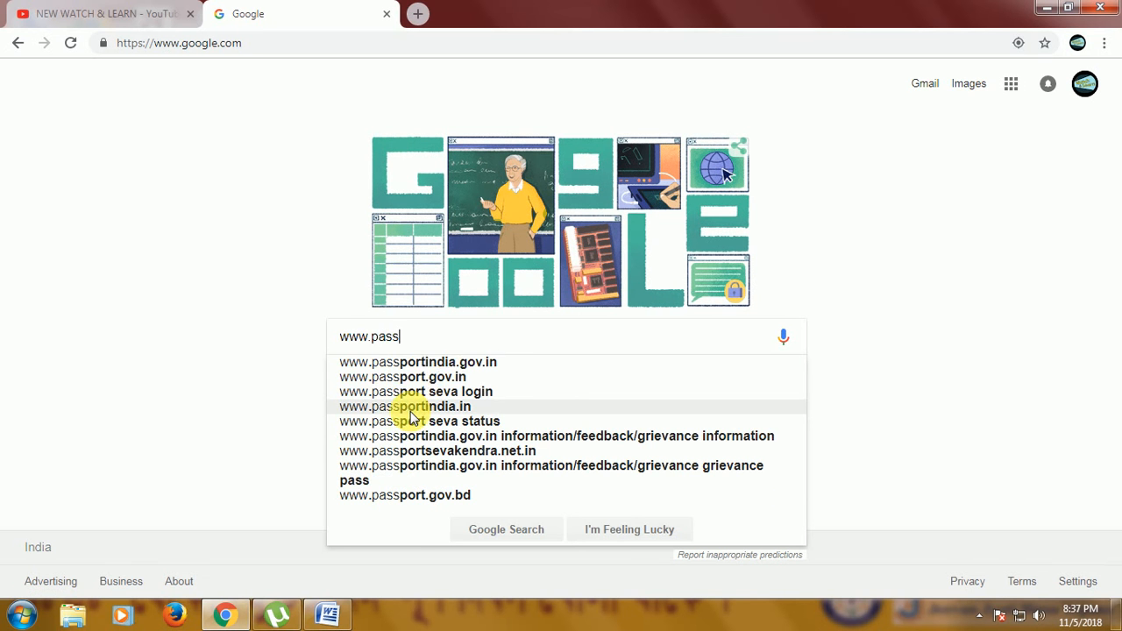
left_click(443, 370)
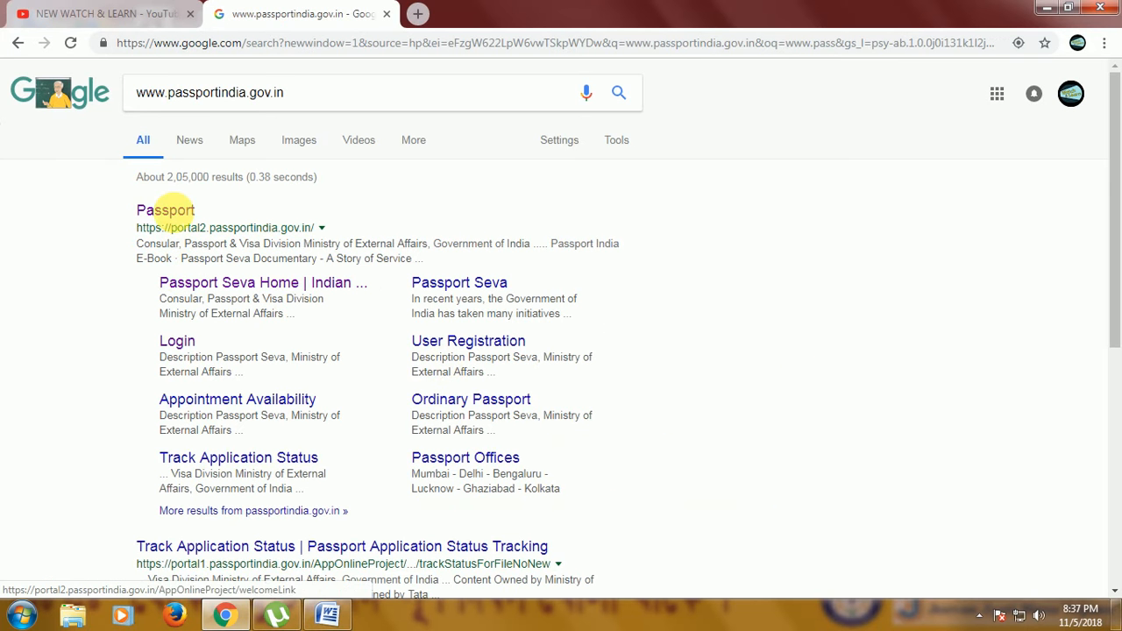
Open the Passport Seva portal's new user registration page and scroll through the form fields.
left_click(175, 213)
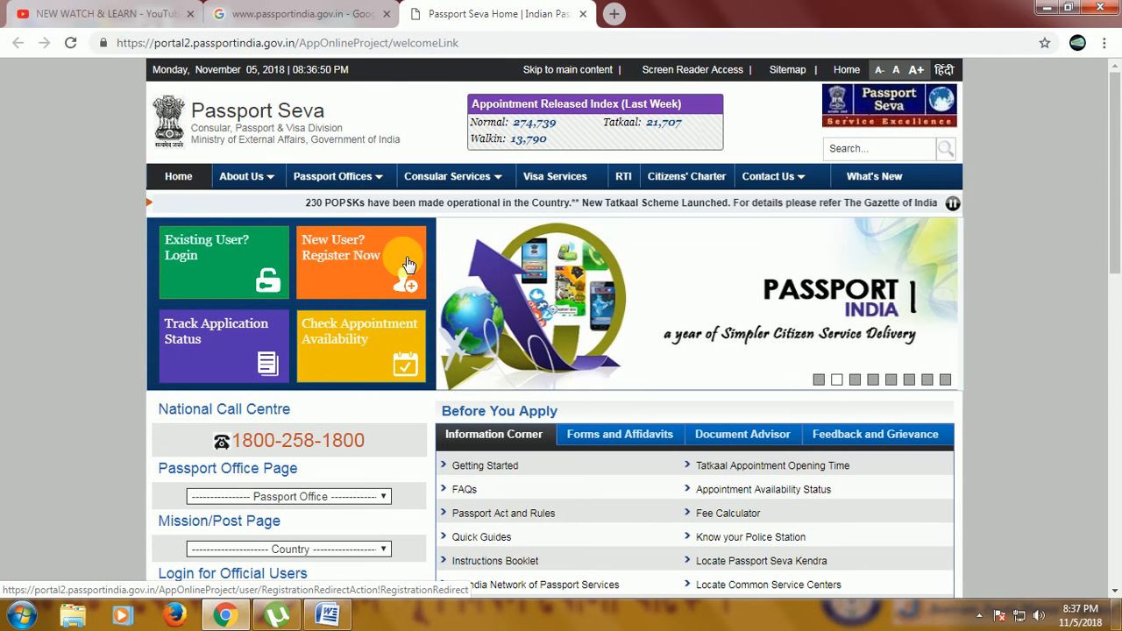
left_click(370, 249)
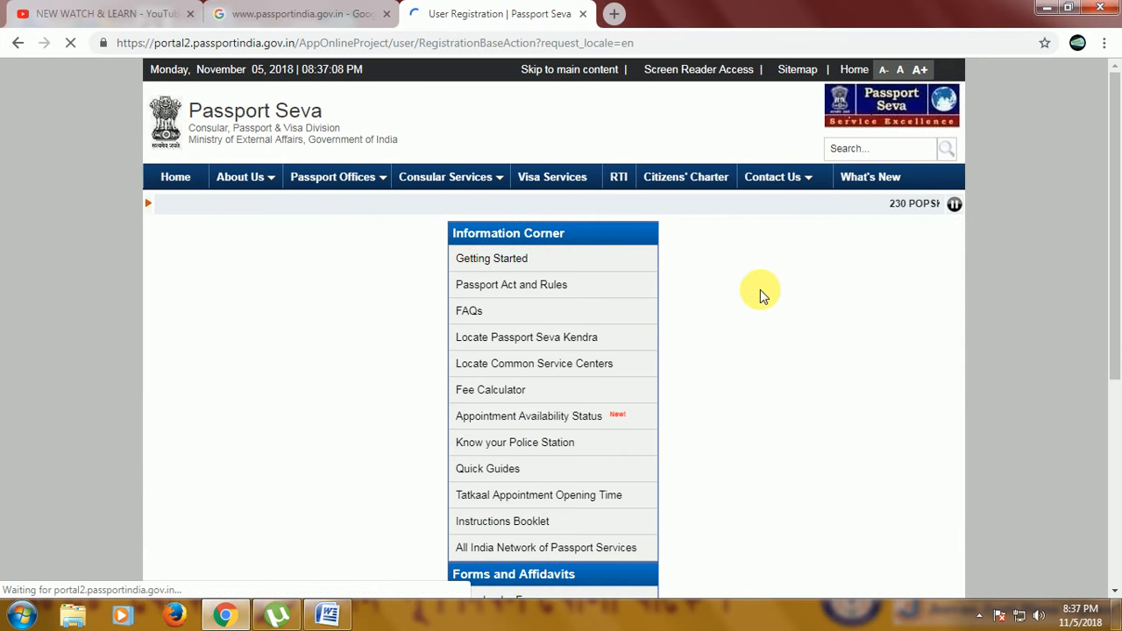
scroll(747, 321, "down", 3)
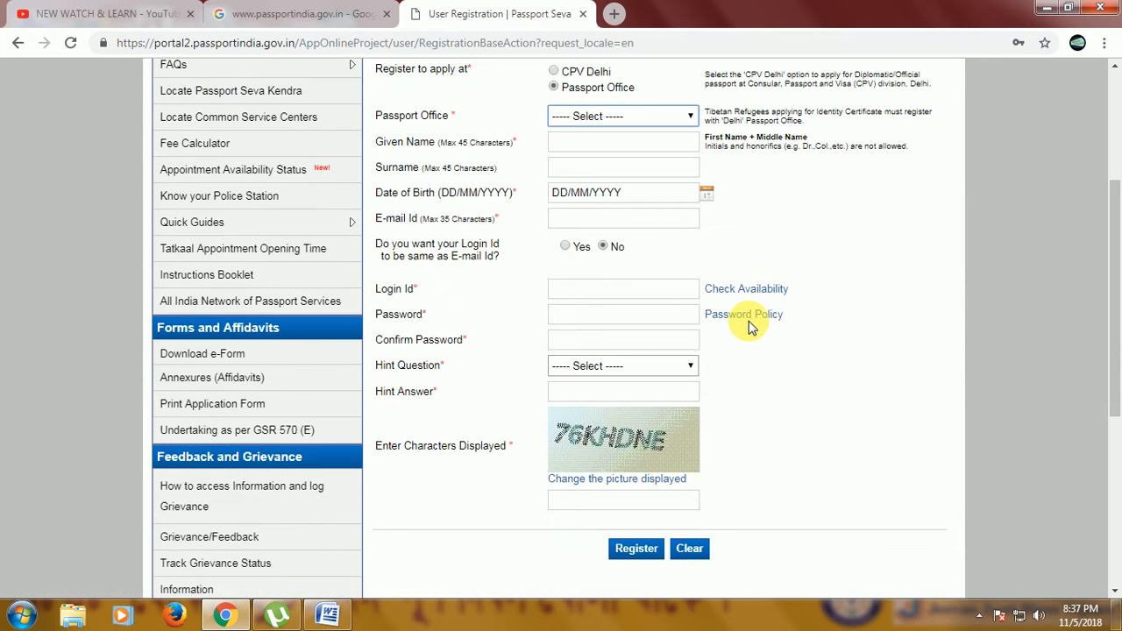
scroll(751, 320, "up", 3)
scroll(750, 317, "up", 1)
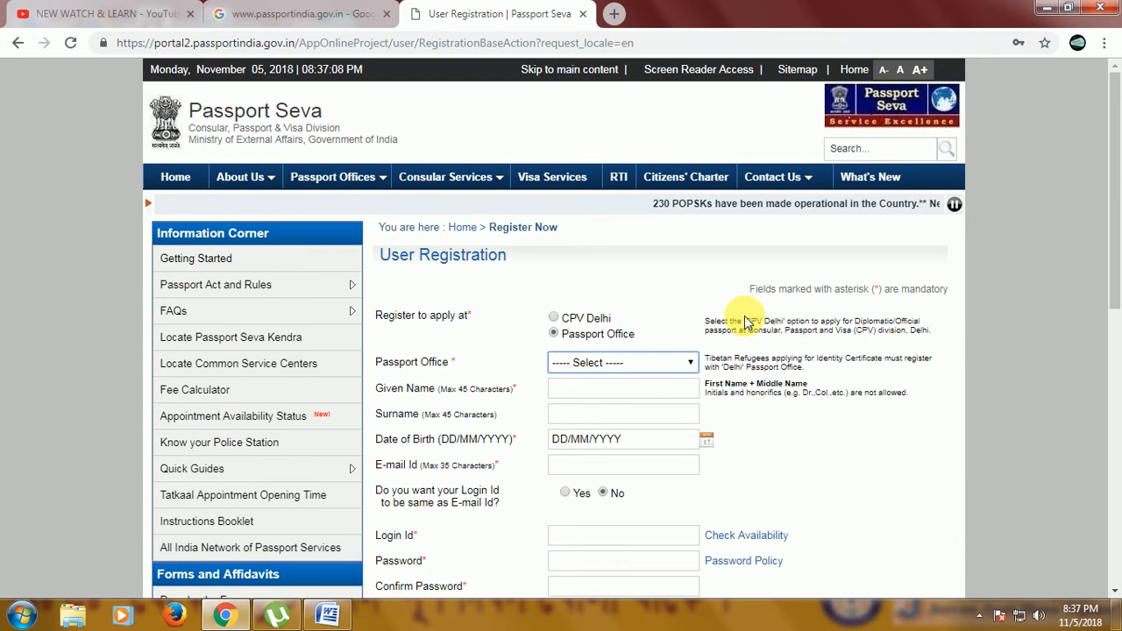
scroll(746, 321, "down", 1)
scroll(744, 321, "down", 1)
scroll(744, 317, "down", 1)
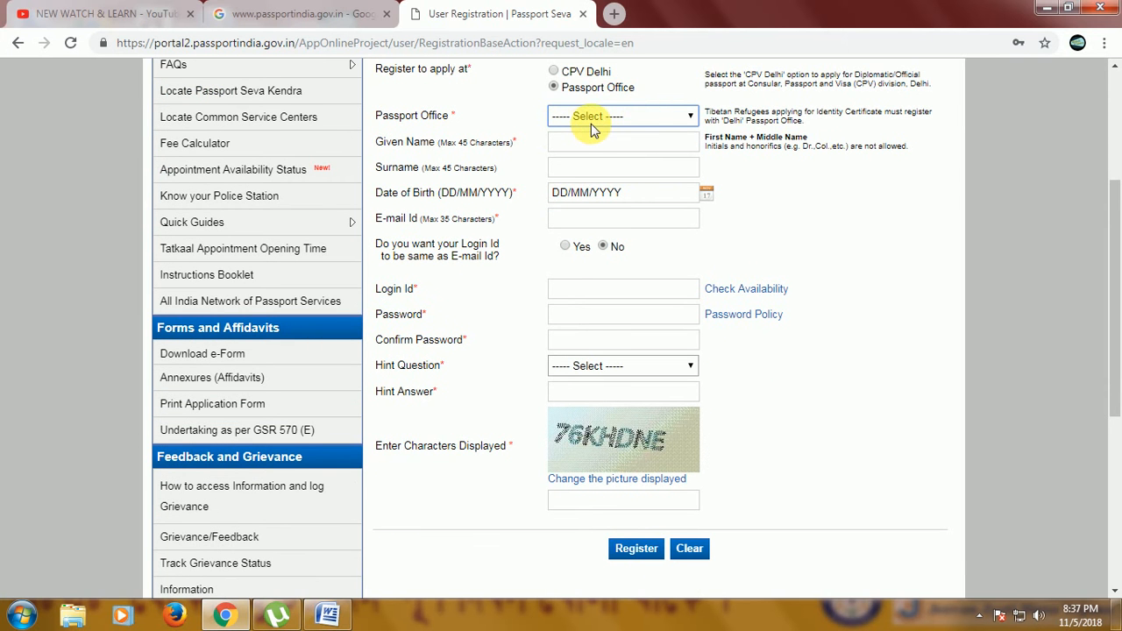
scroll(589, 124, "up", 1)
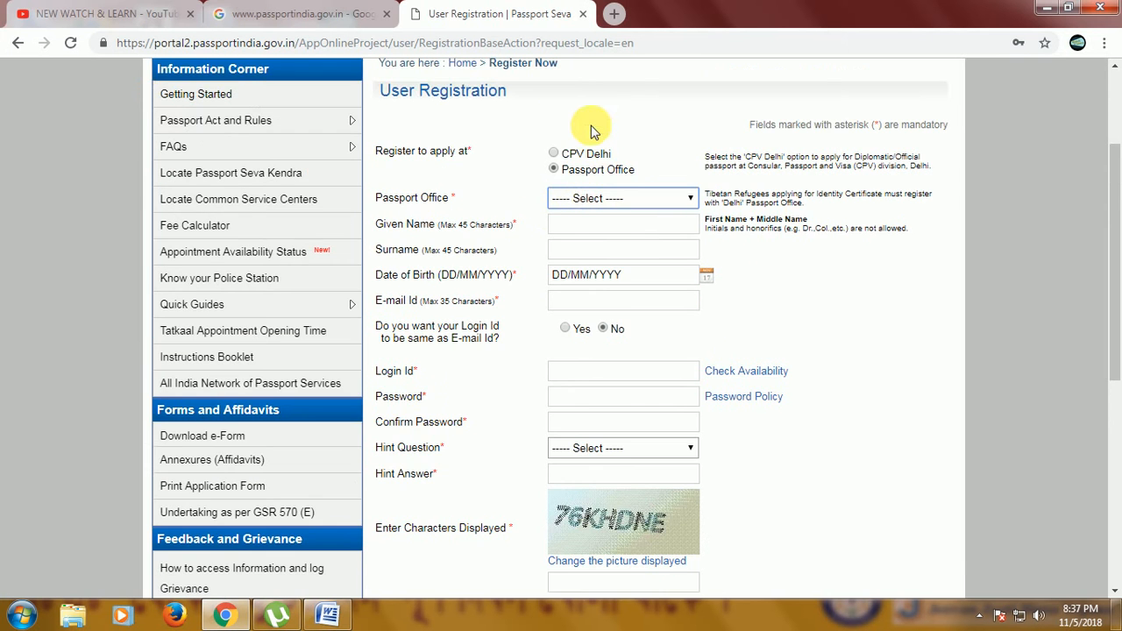
On the registration form, choose Yes for using the e-mail as login ID and set the hint question to Birth City.
left_click(596, 200)
left_click(596, 200)
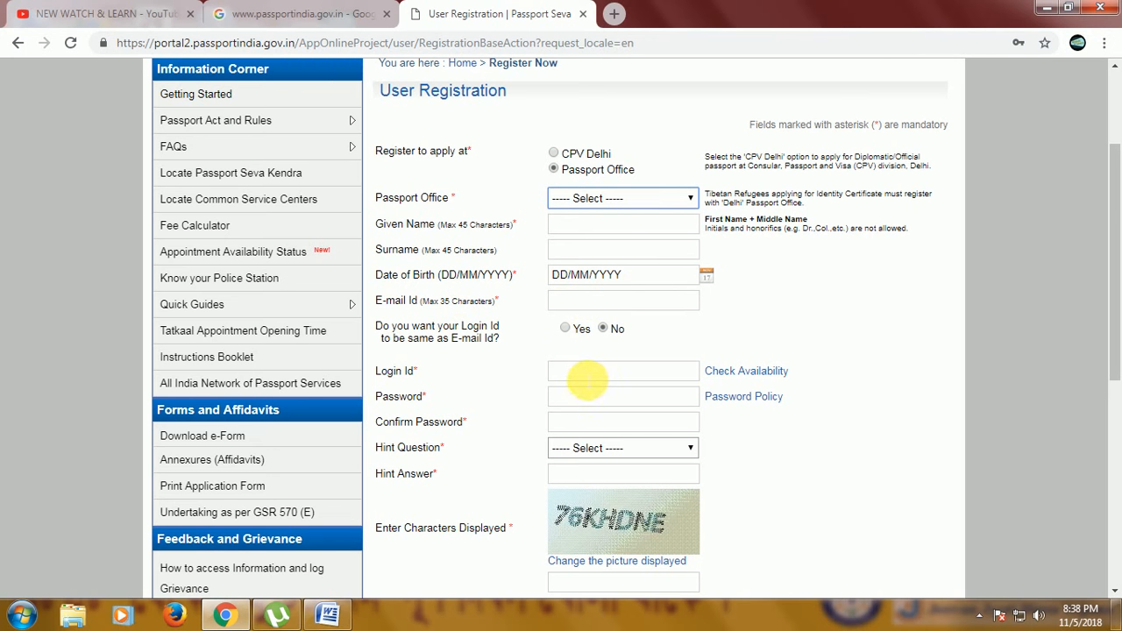
left_click(564, 328)
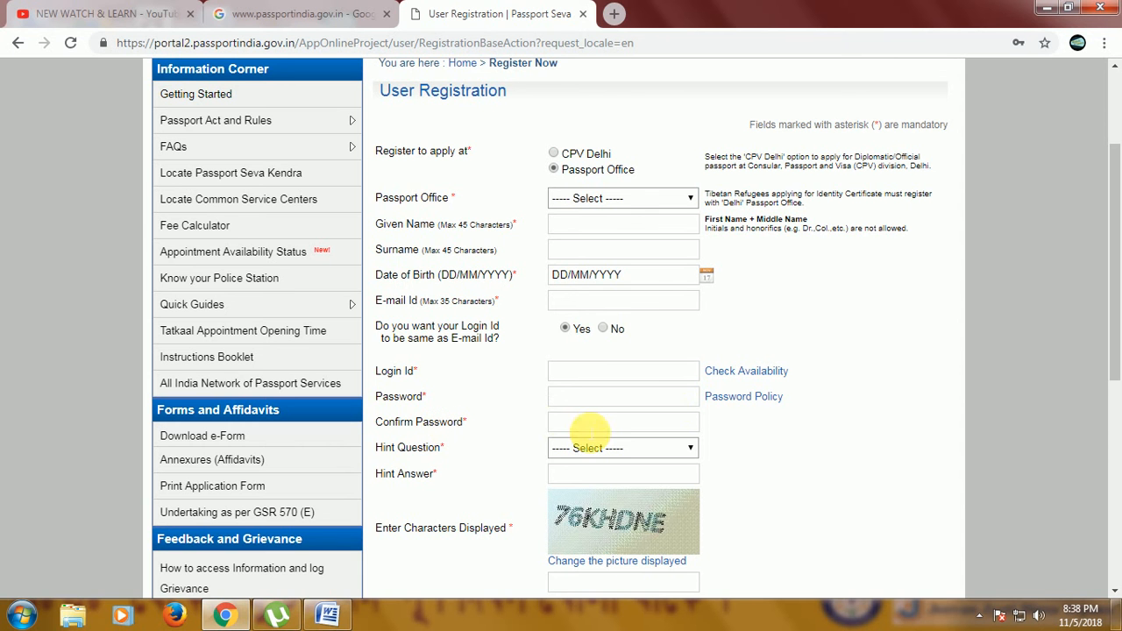
left_click(588, 448)
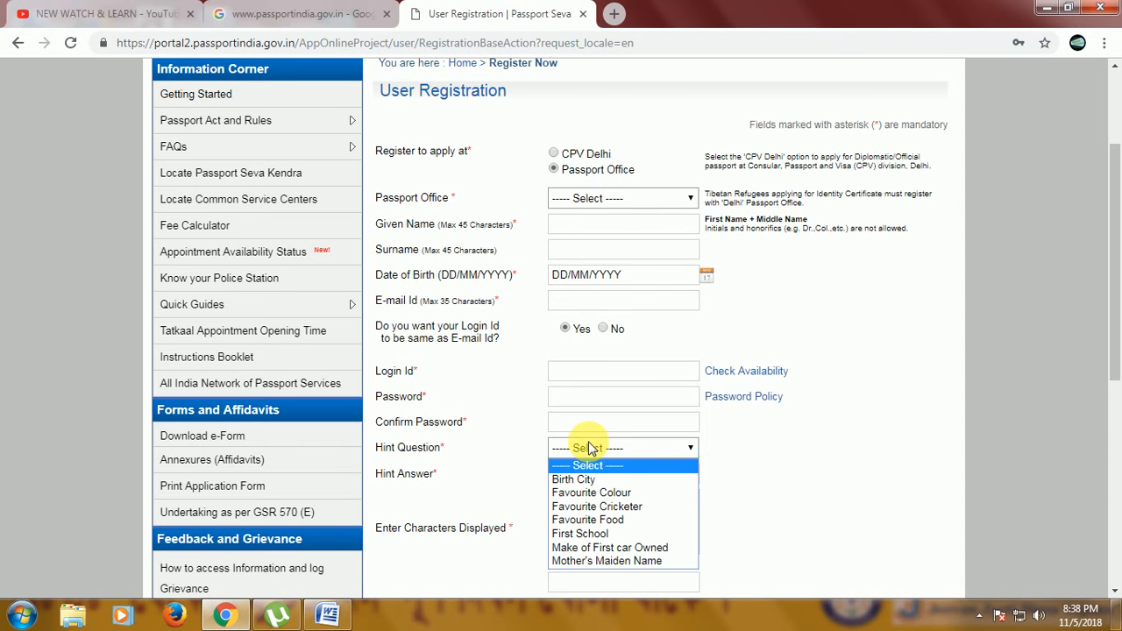
left_click(590, 493)
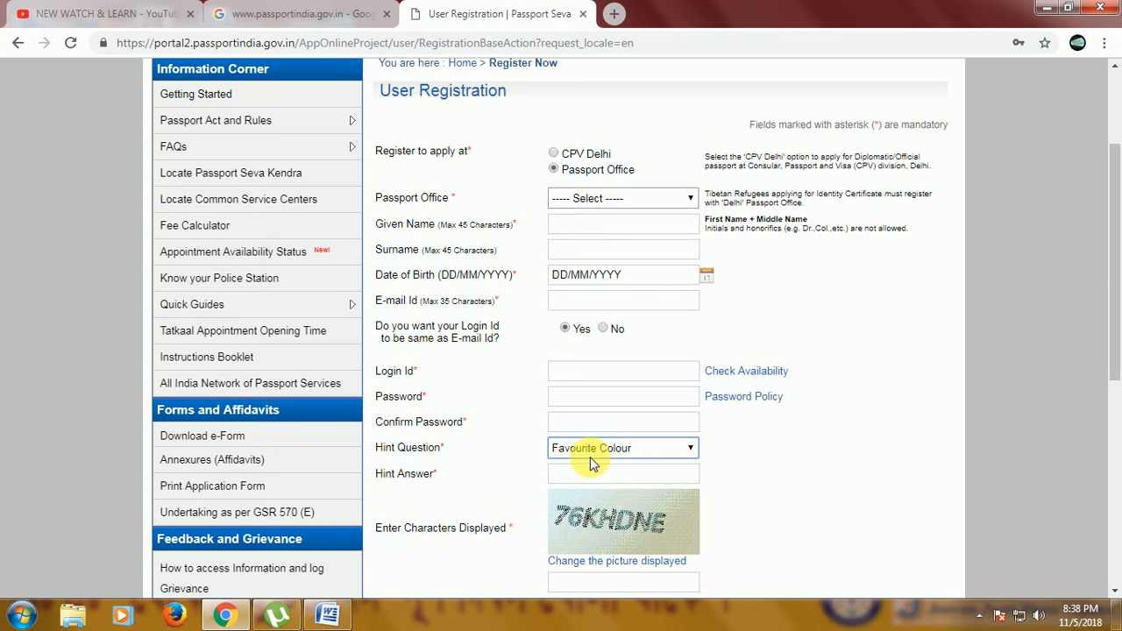
left_click(603, 461)
left_click(580, 478)
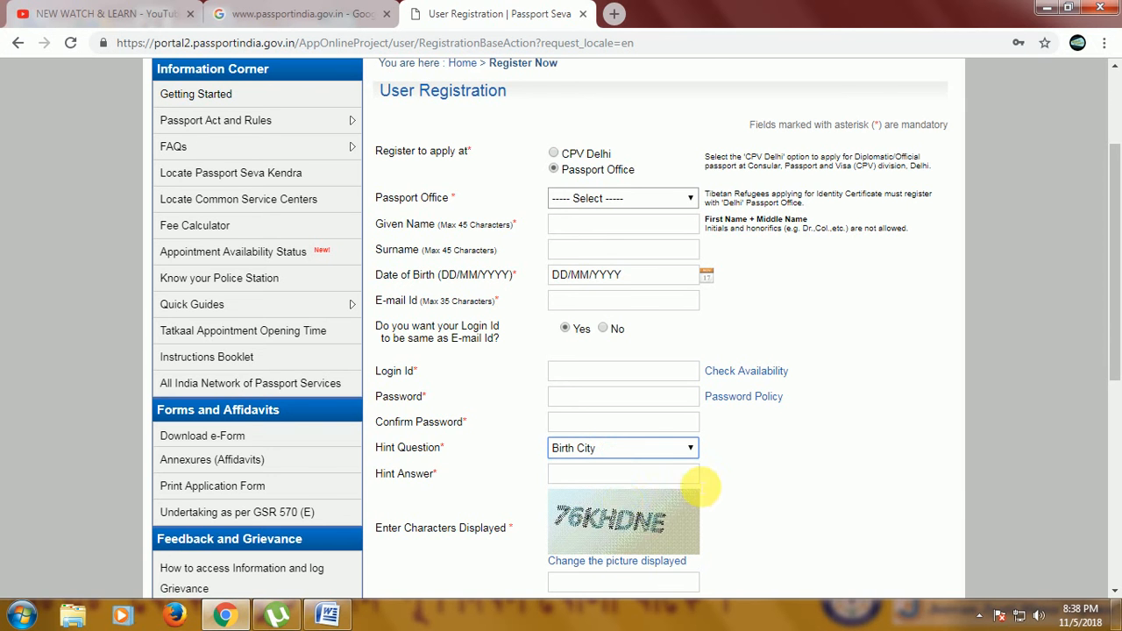
scroll(722, 488, "down", 1)
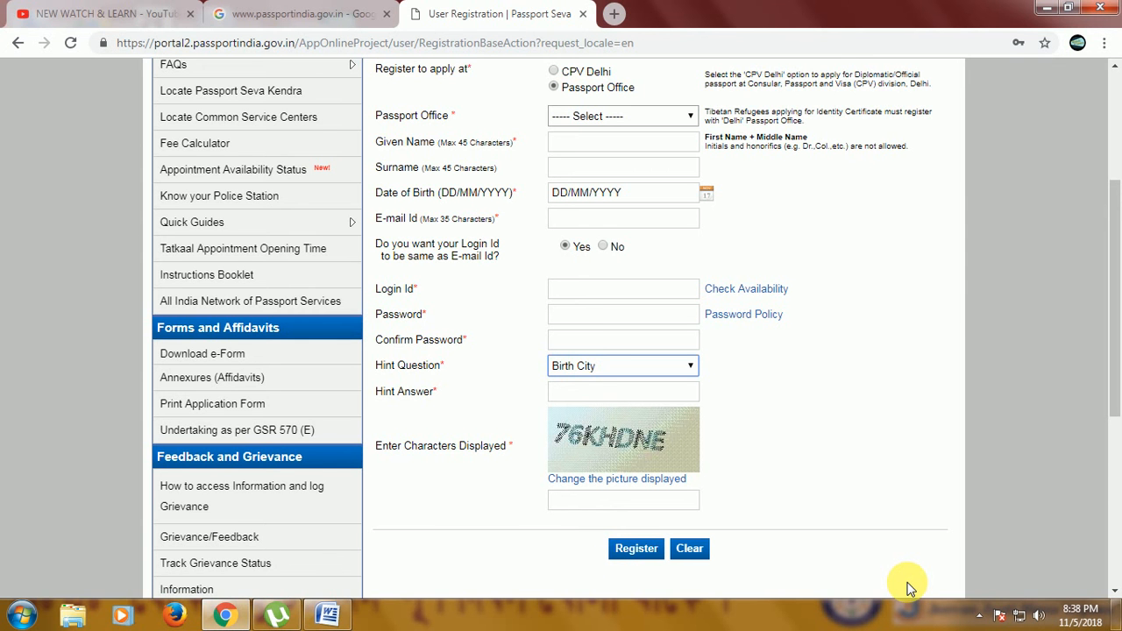
Return to the Passport Seva home page and open the Existing User Login page.
left_click(298, 13)
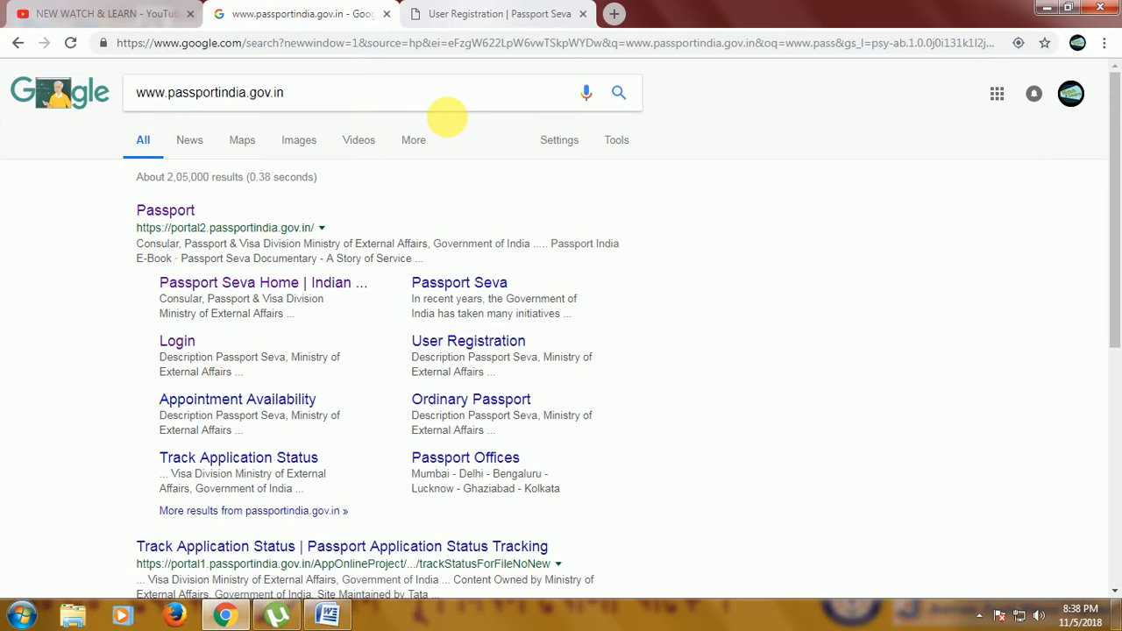
left_click(495, 13)
scroll(348, 275, "up", 5)
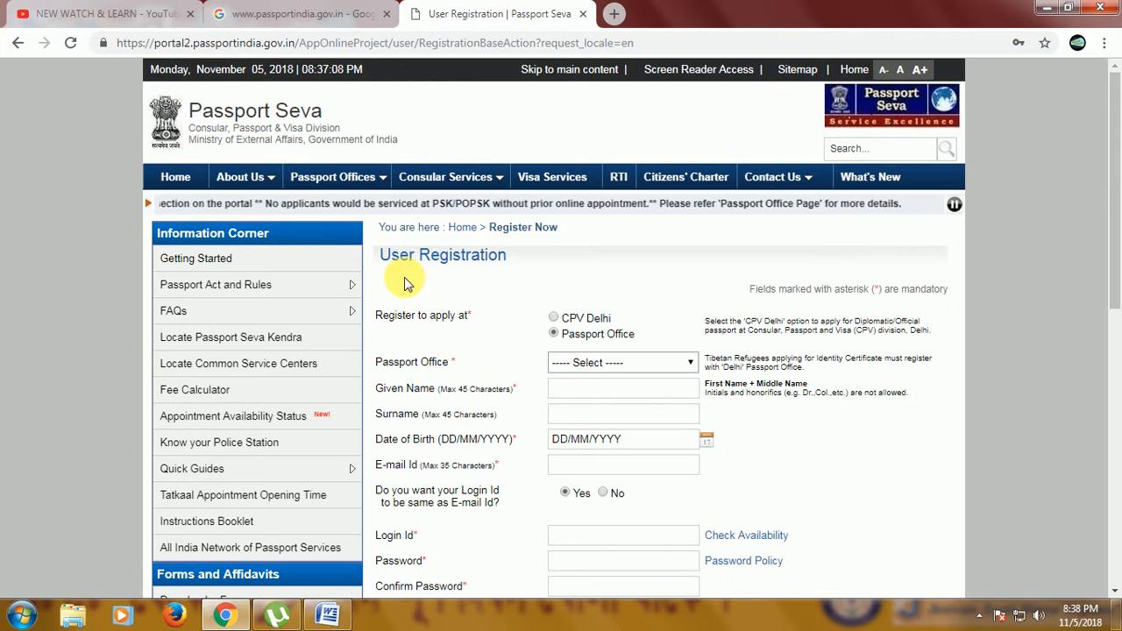
left_click(175, 178)
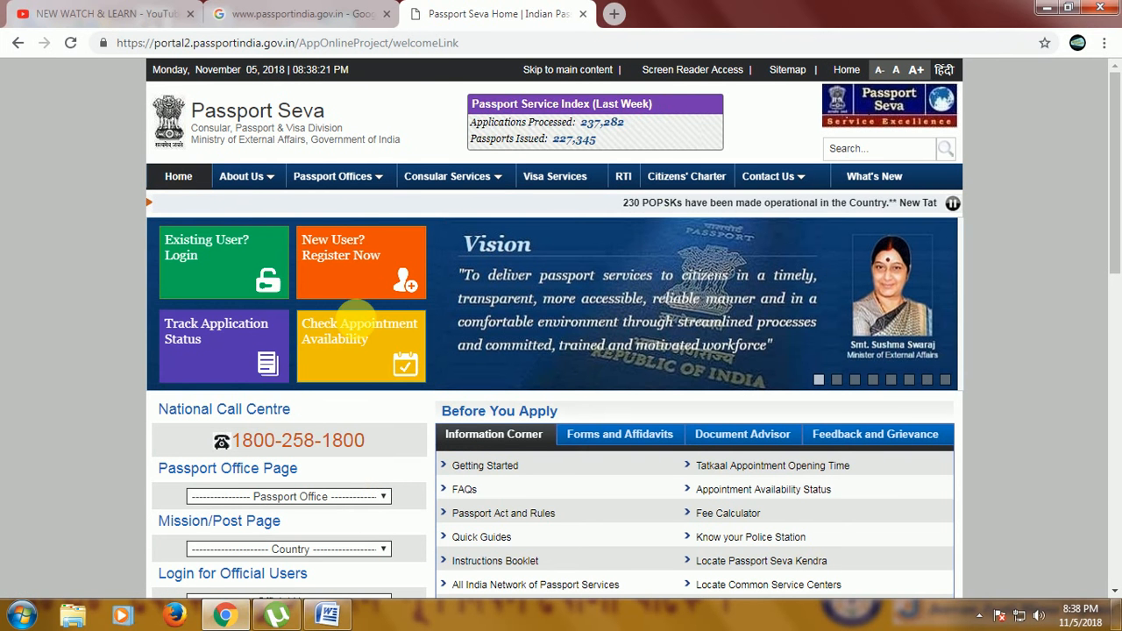
left_click(220, 259)
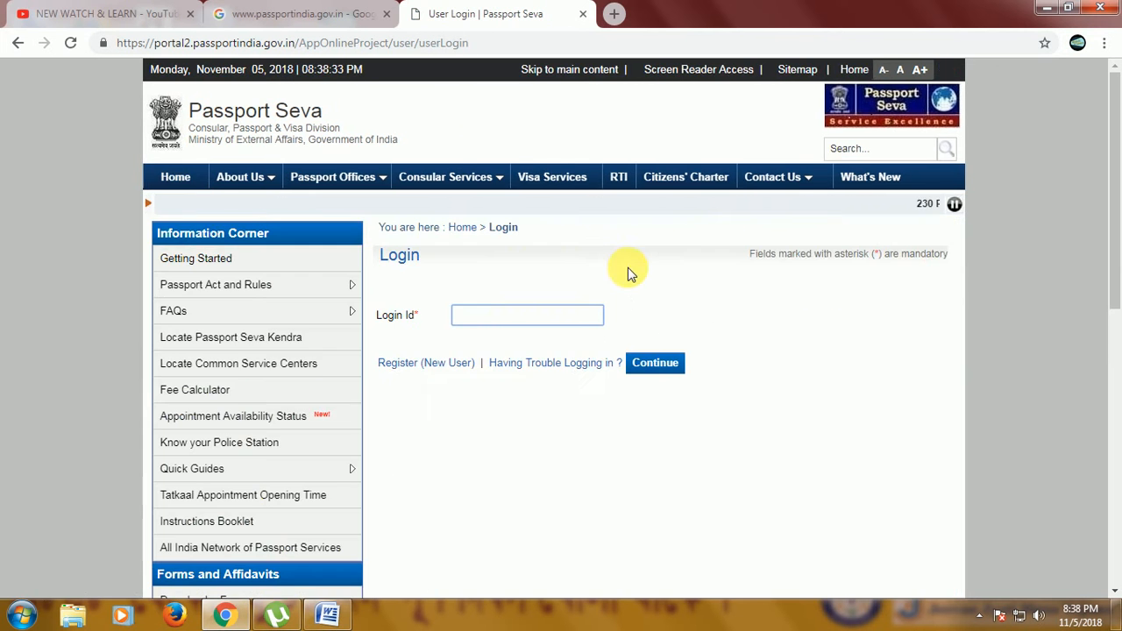
Fill the Login Id with the saved e-mail address and continue.
left_click(478, 313)
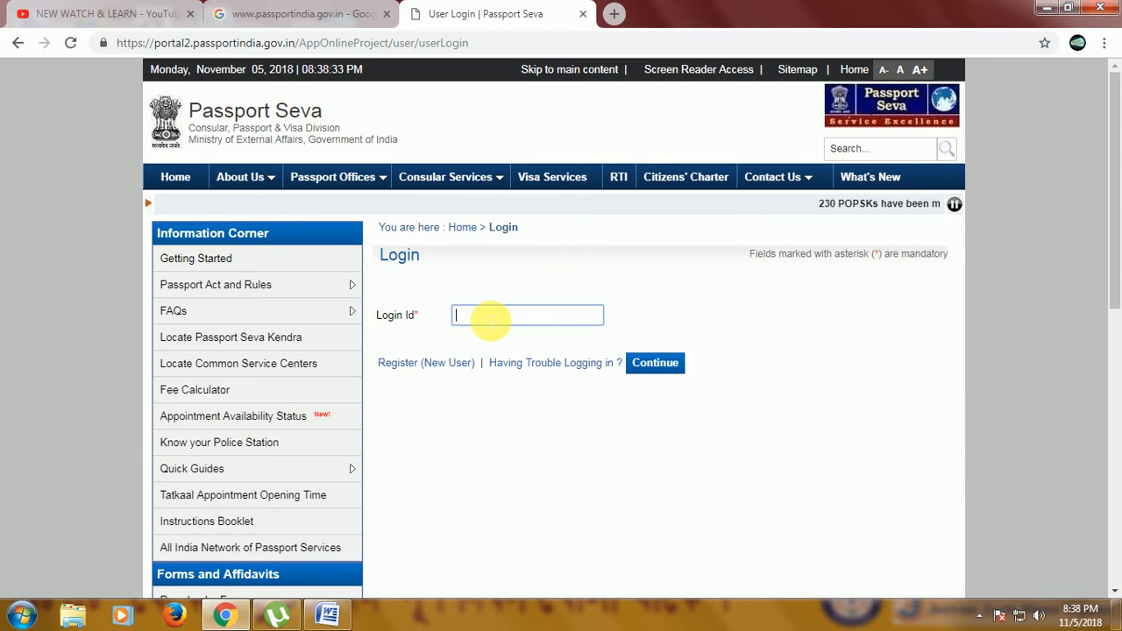
left_click(488, 317)
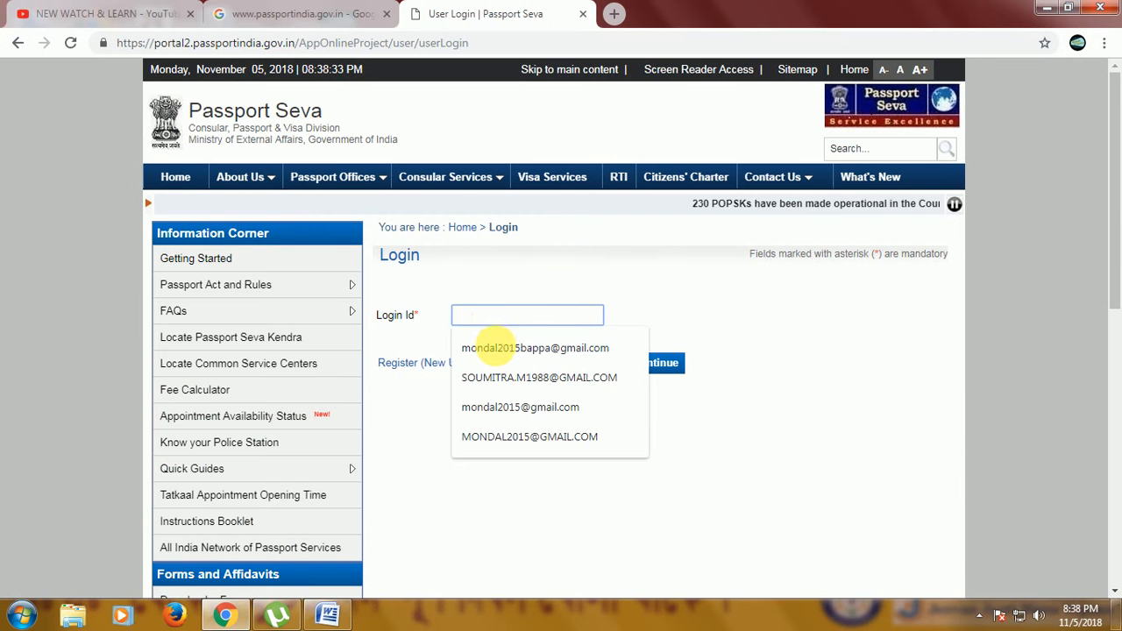
left_click(491, 348)
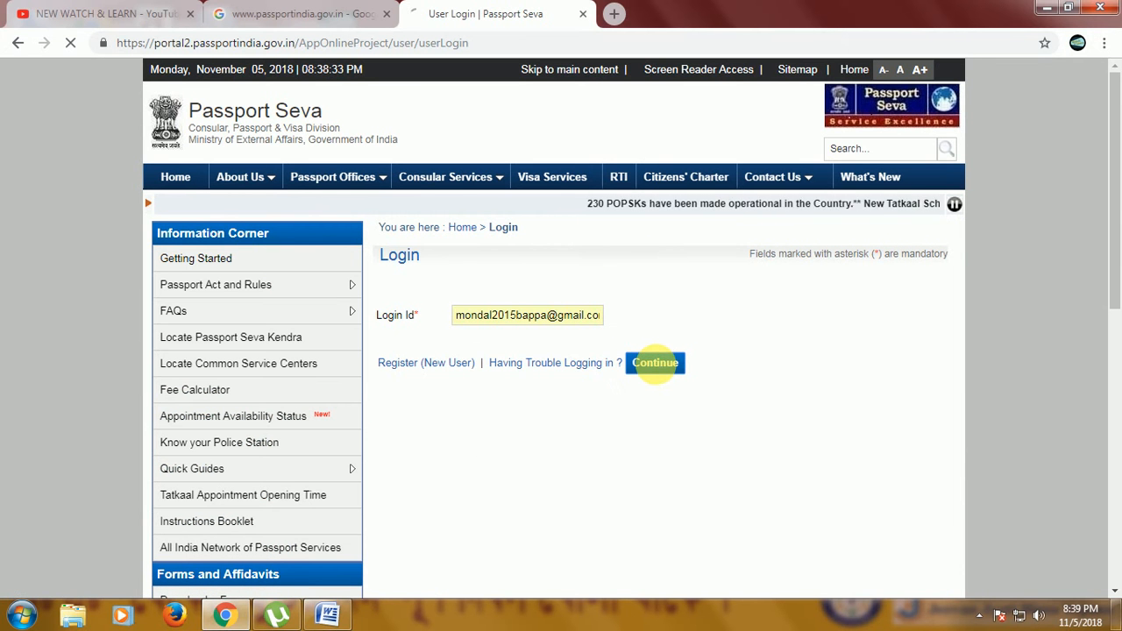
left_click(657, 364)
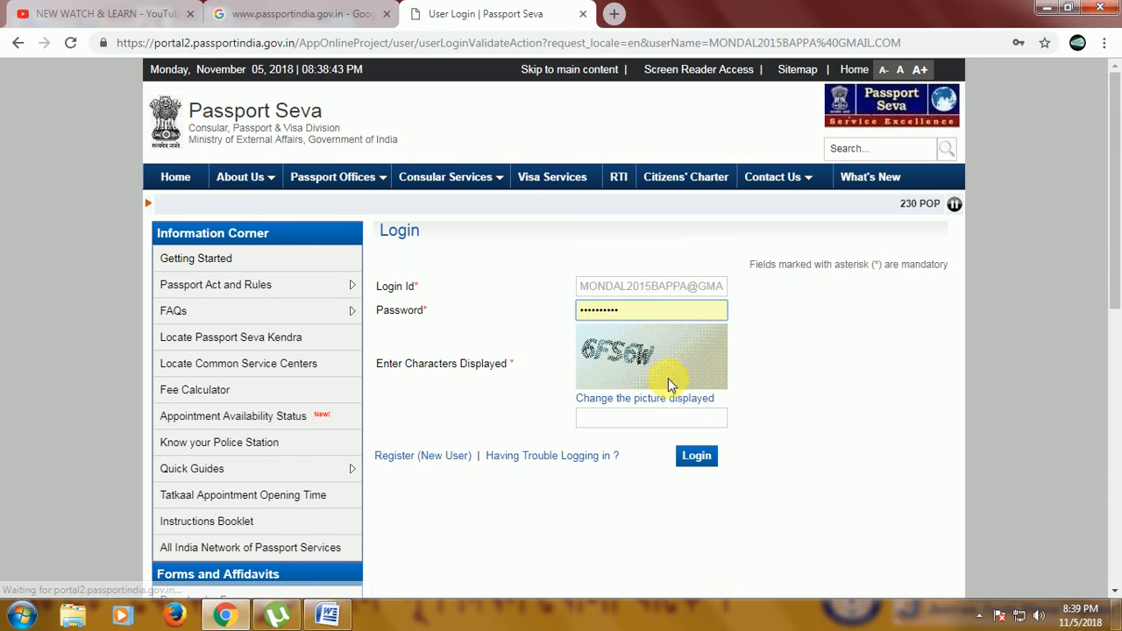
Replace the prefilled password with the account password.
left_click(646, 309)
key("ctrl+a")
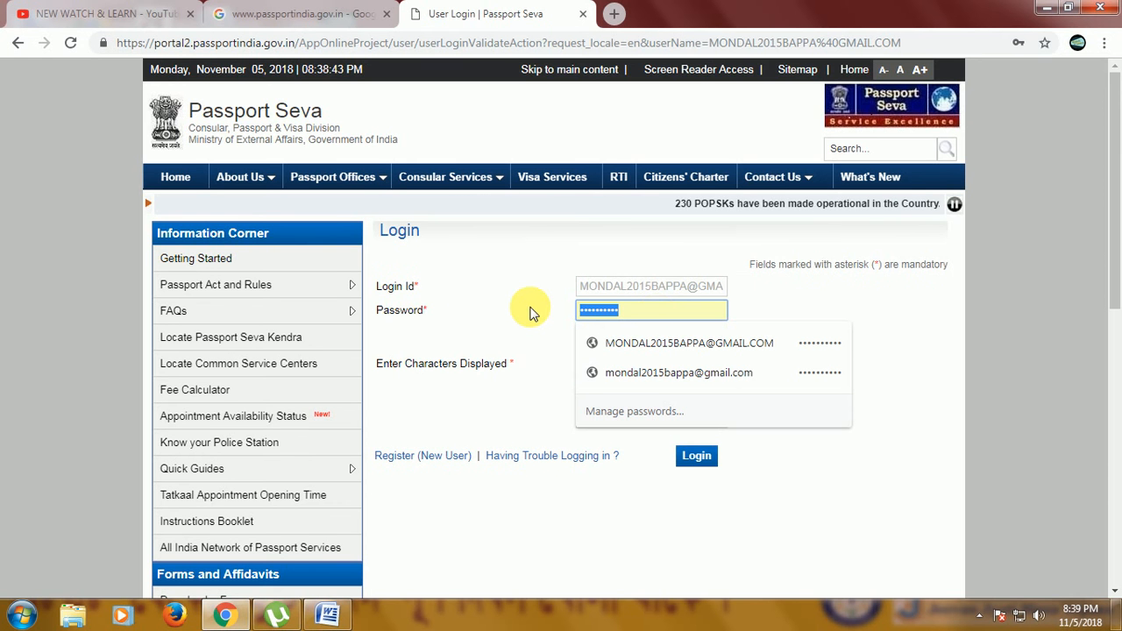
type("••••••")
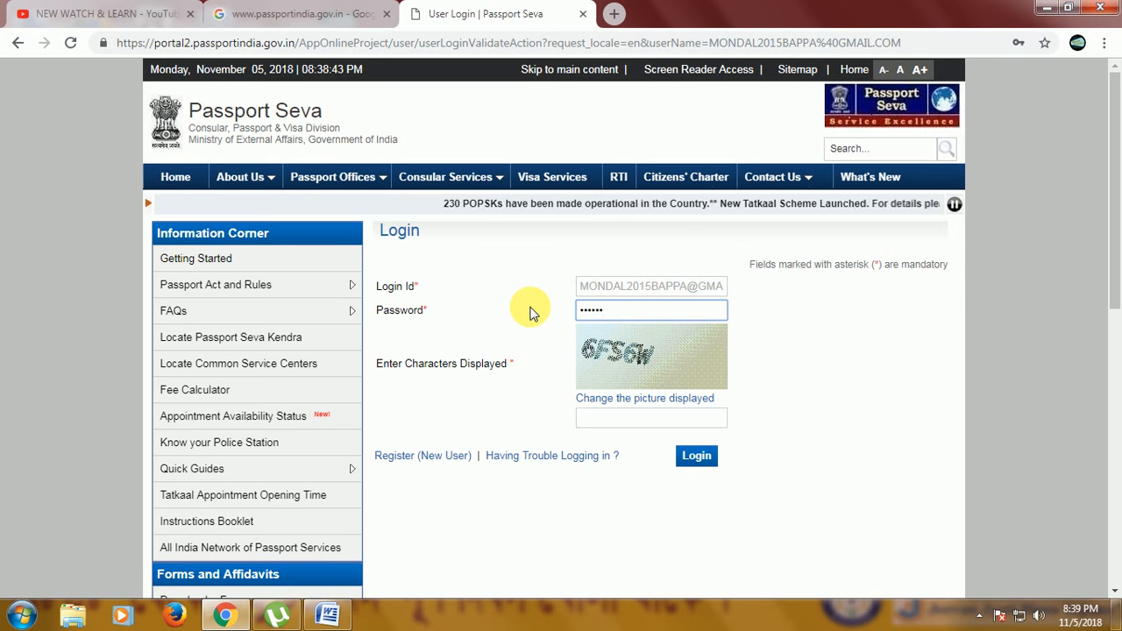
type("•••")
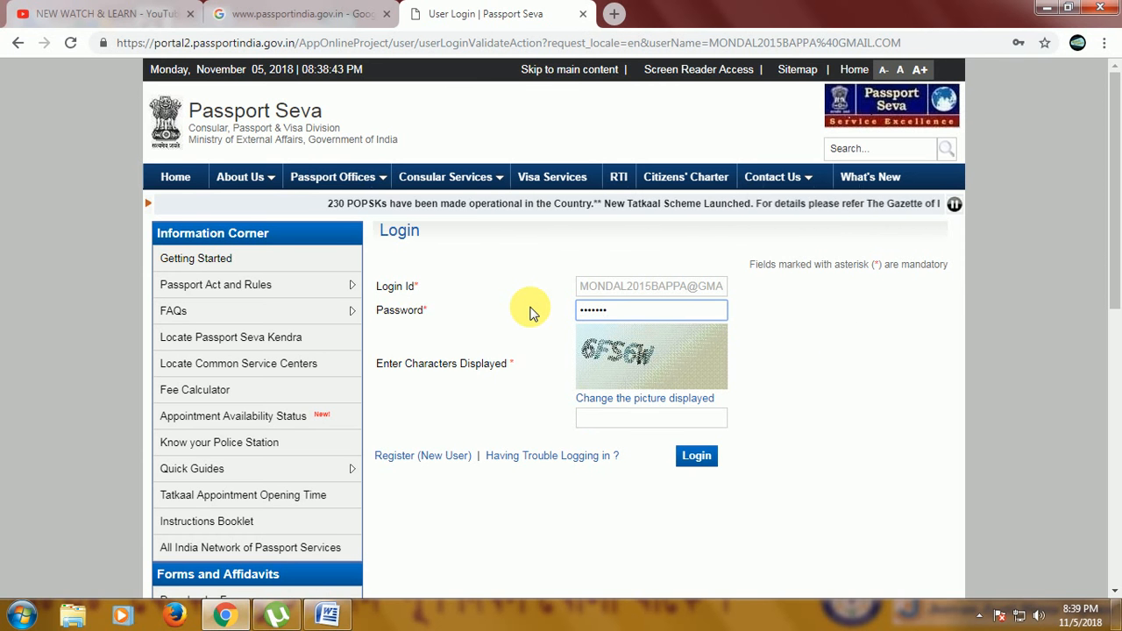
type("•")
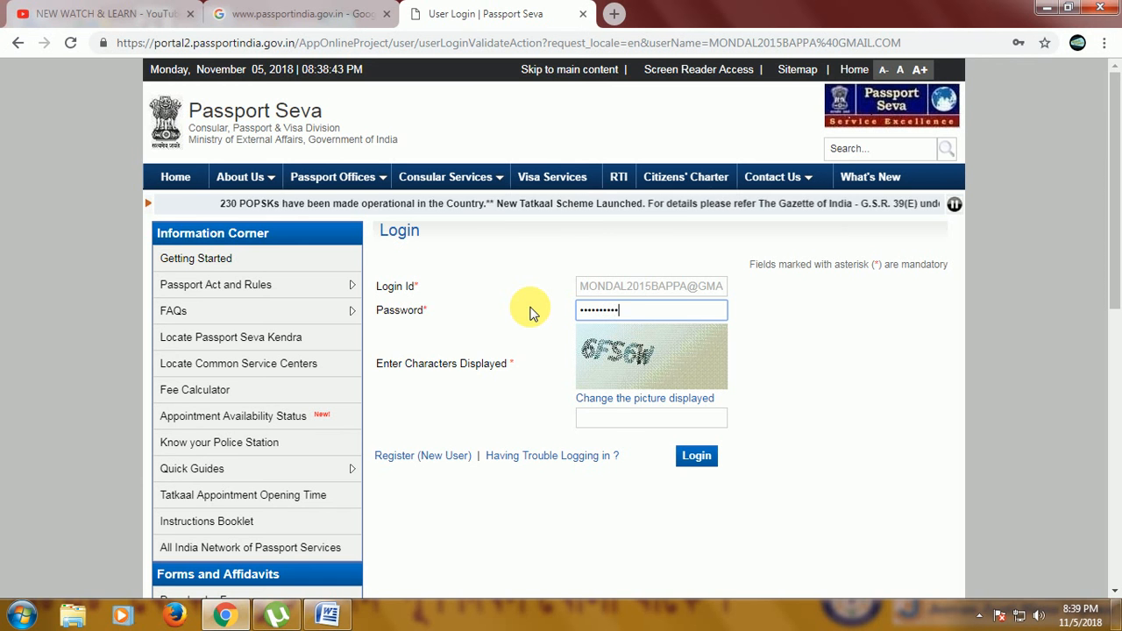
Enter the displayed characters 6FS6W and log in.
left_click(611, 419)
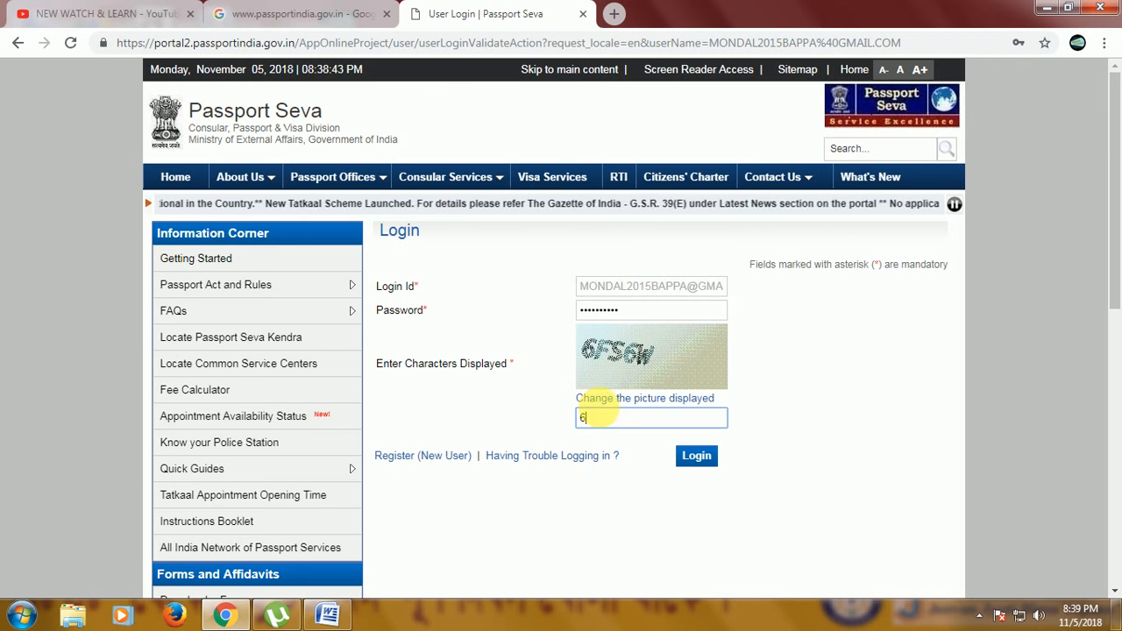
type("6F")
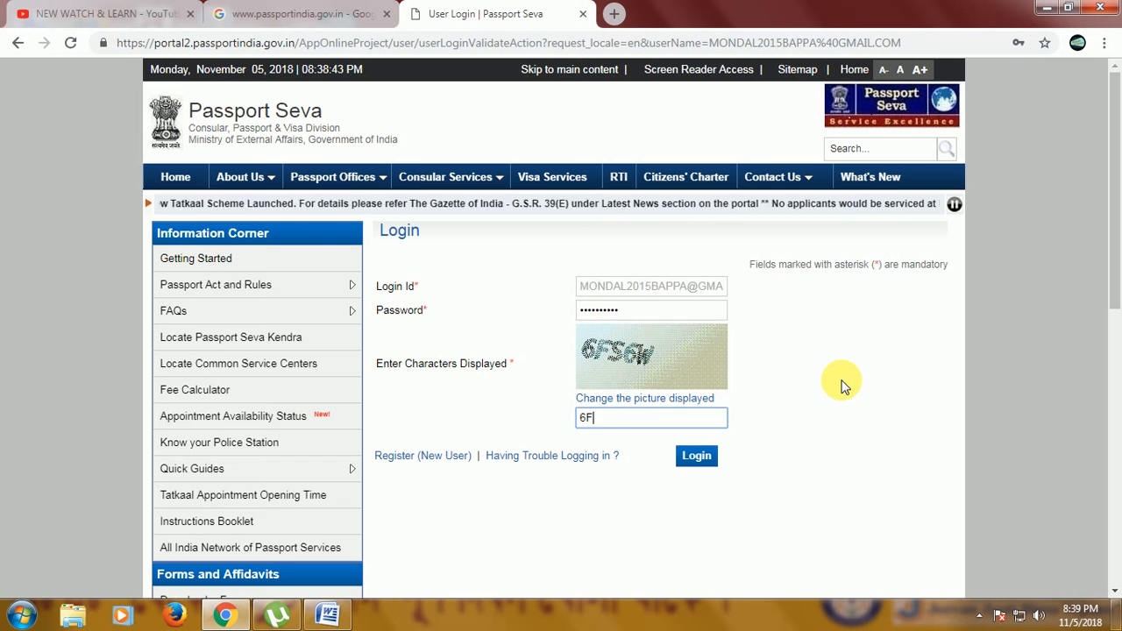
type("S6")
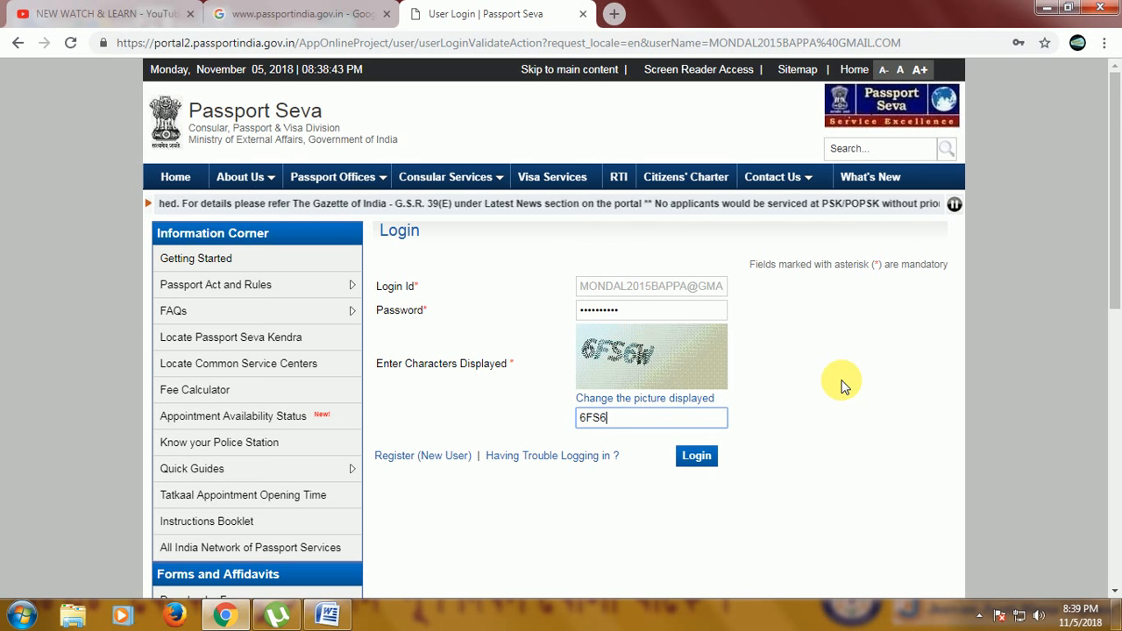
type("W")
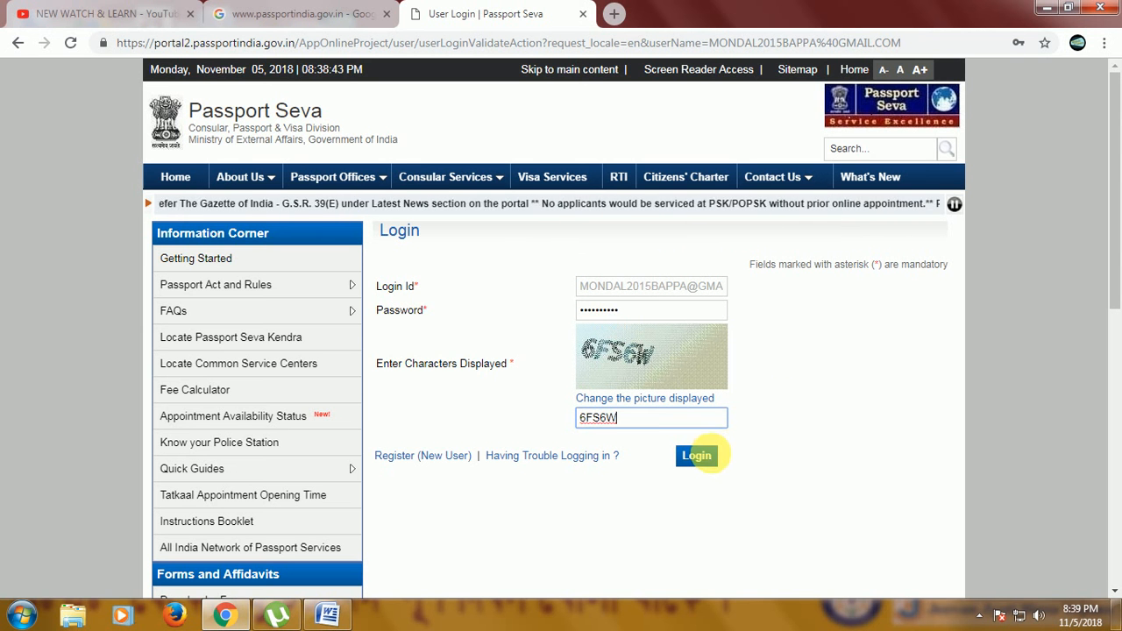
left_click(708, 455)
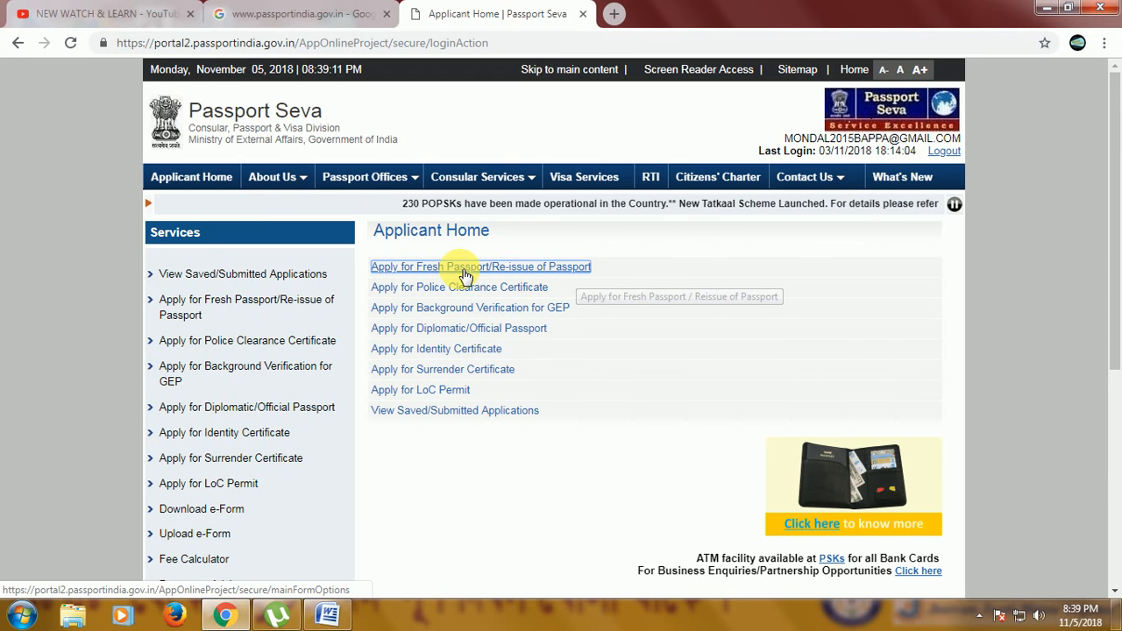
Open the online application form for a fresh passport.
left_click(464, 275)
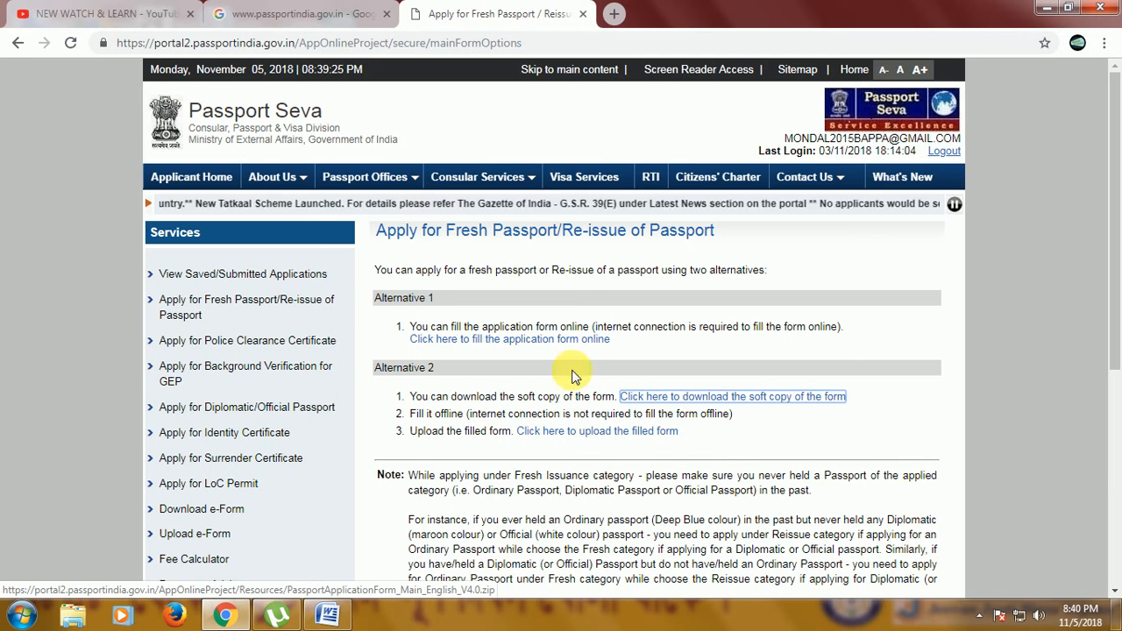
left_click(528, 340)
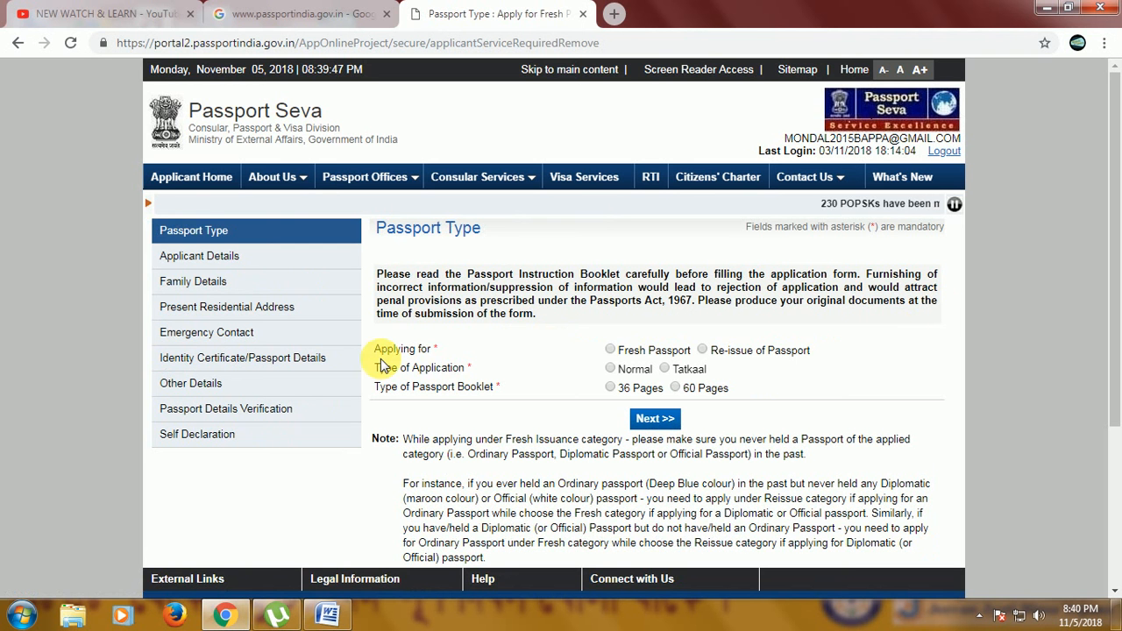
Choose Fresh Passport, Normal application type and a 36 Pages booklet, and continue to applicant details.
left_click(611, 350)
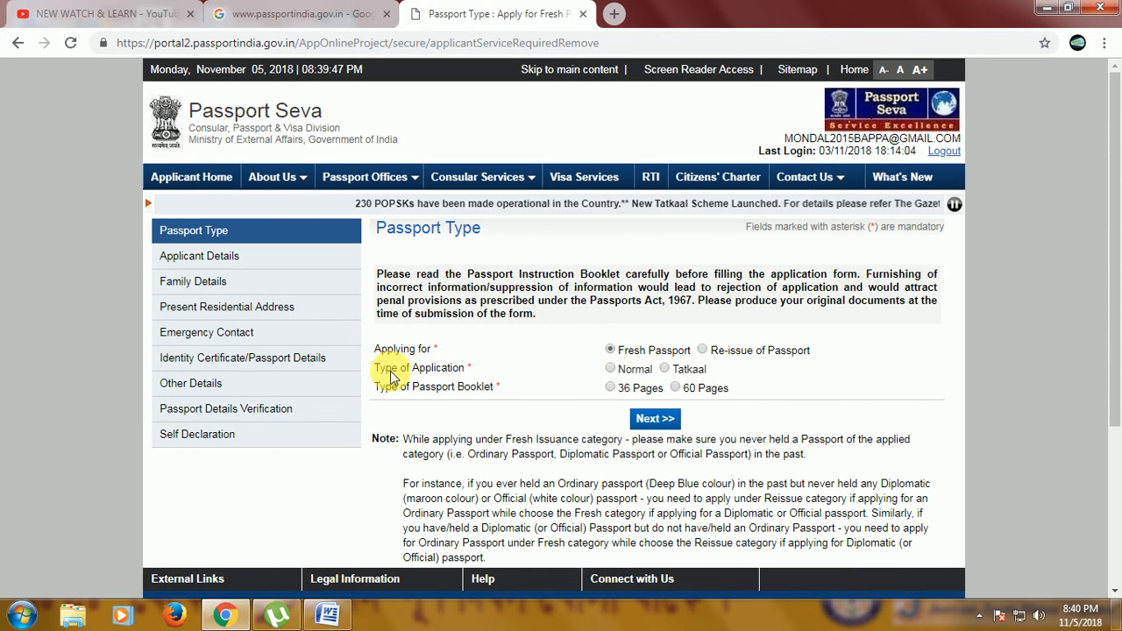
left_click(611, 369)
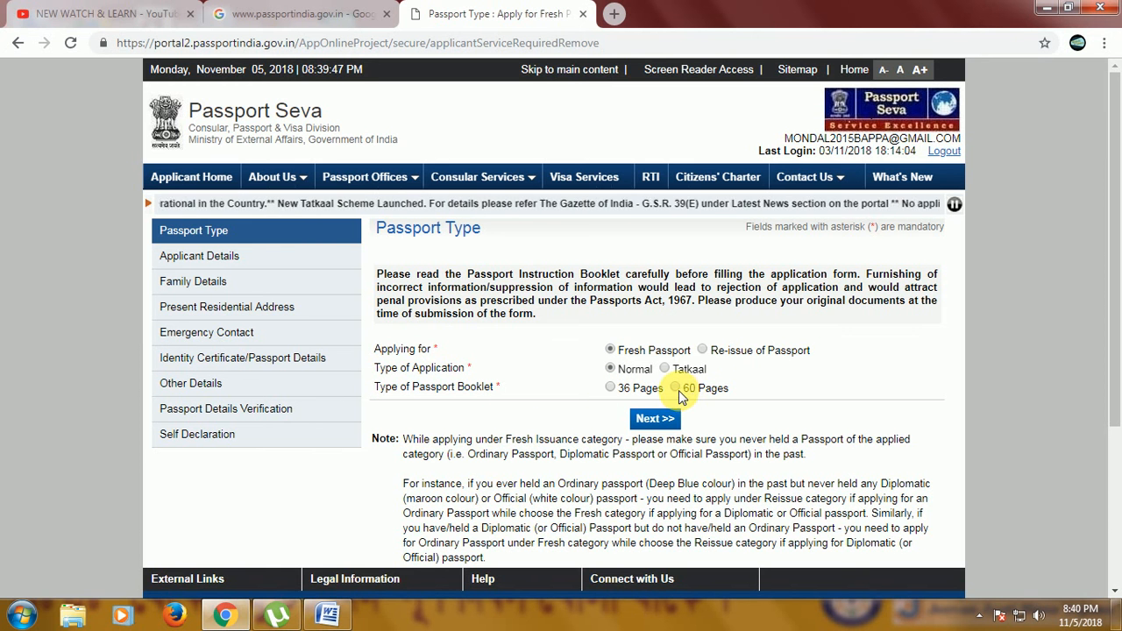
left_click(610, 388)
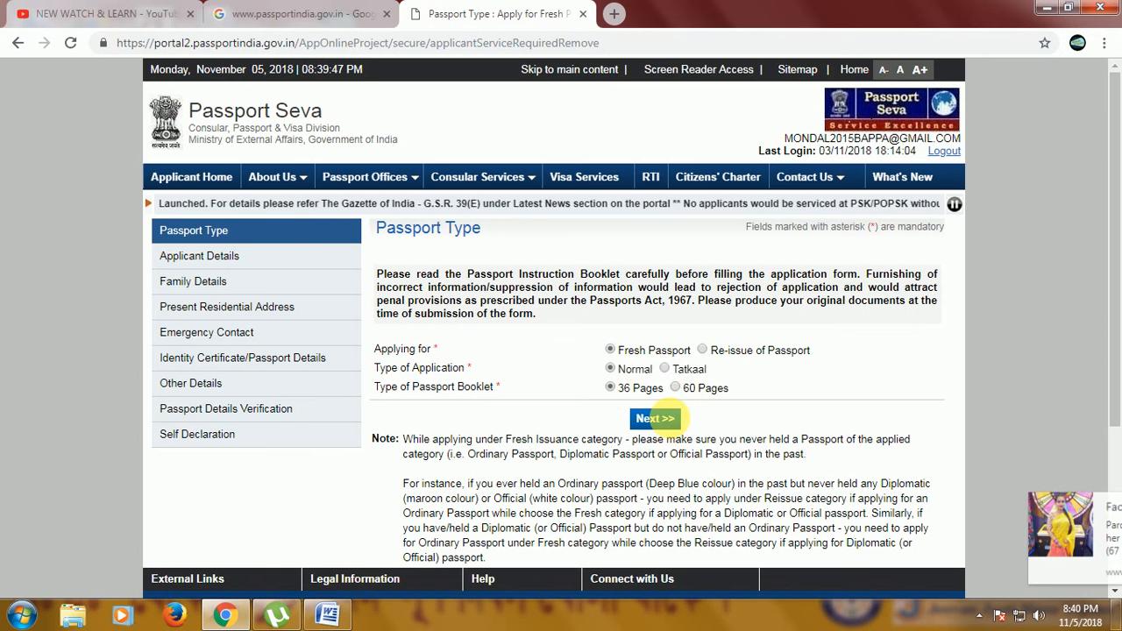
left_click(673, 421)
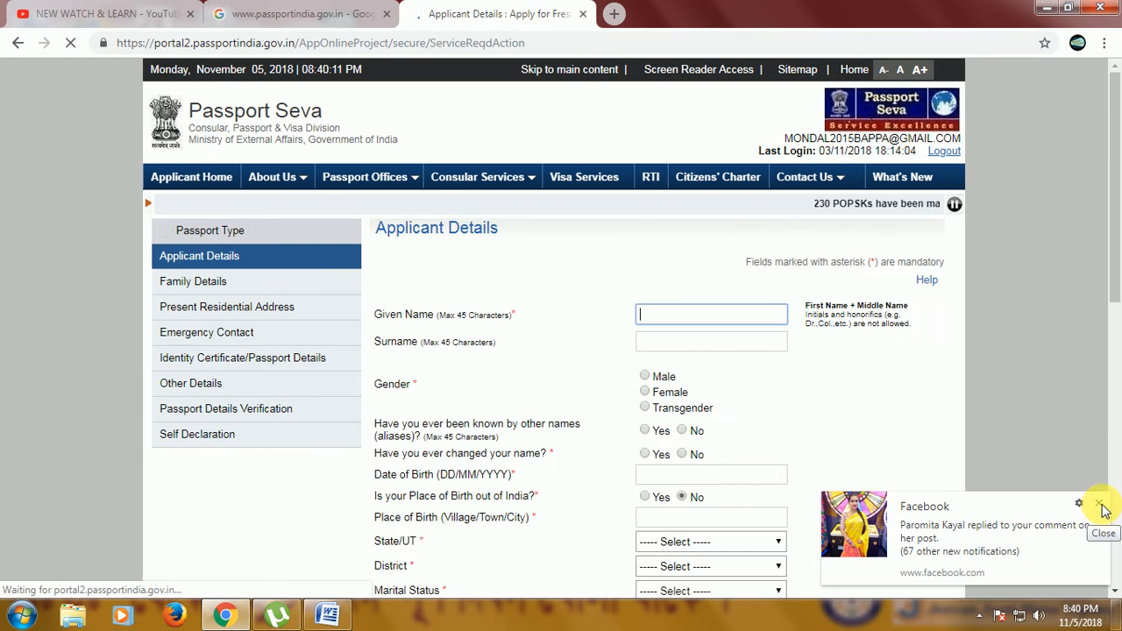
Dismiss the notification and enter the applicant's given name and surname.
left_click(1098, 505)
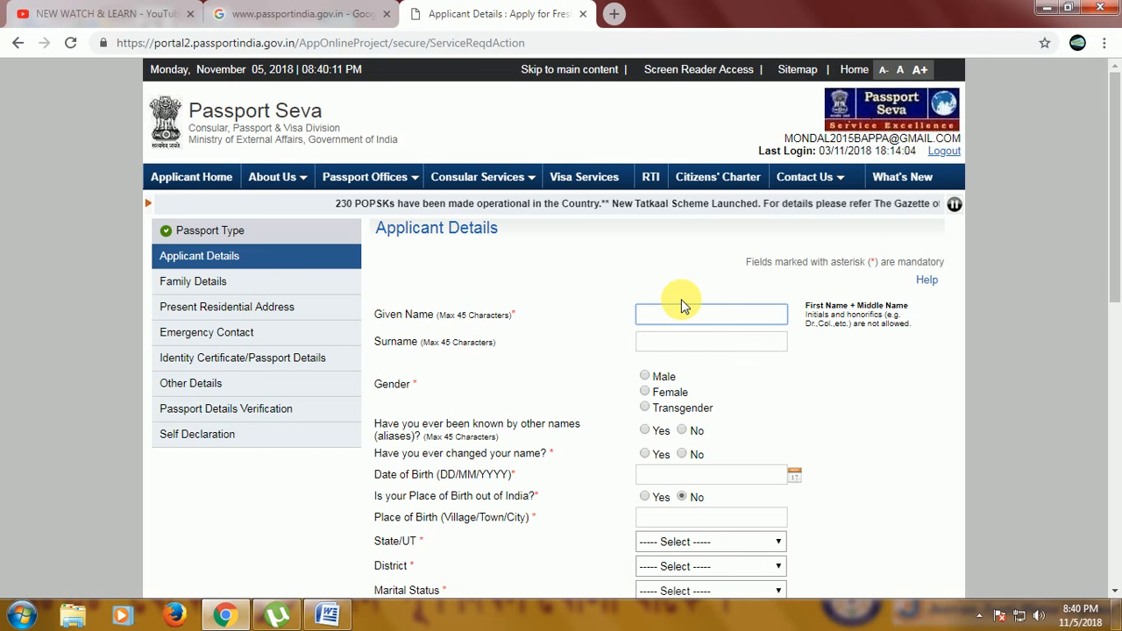
key("Tab")
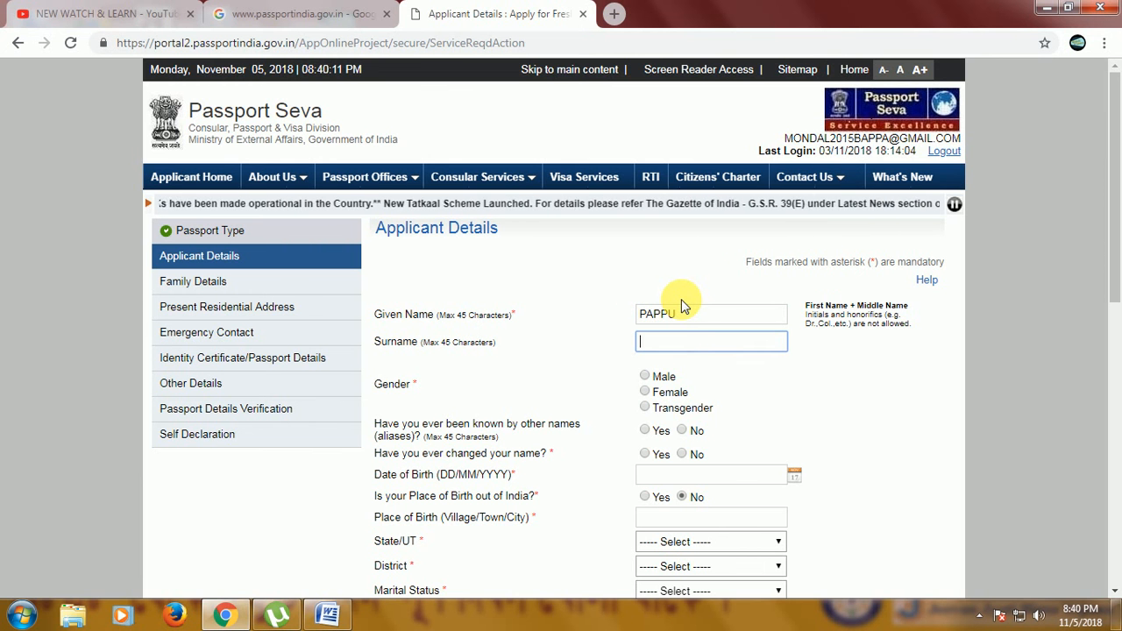
Select Male as gender and answer No to the name-change question.
left_click(646, 376)
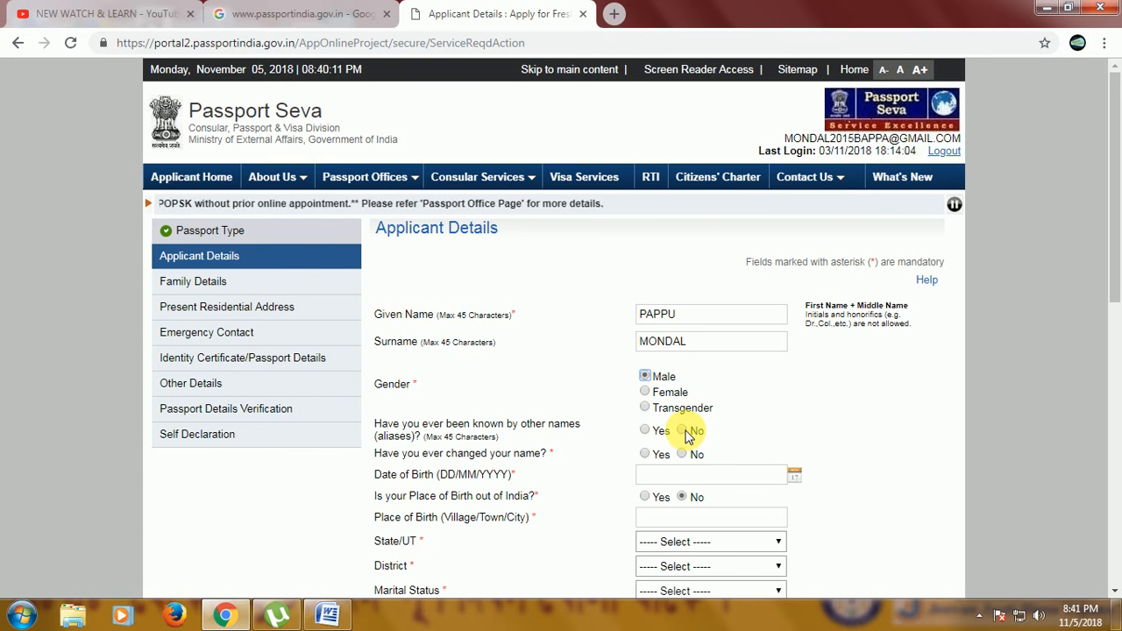
left_click(683, 454)
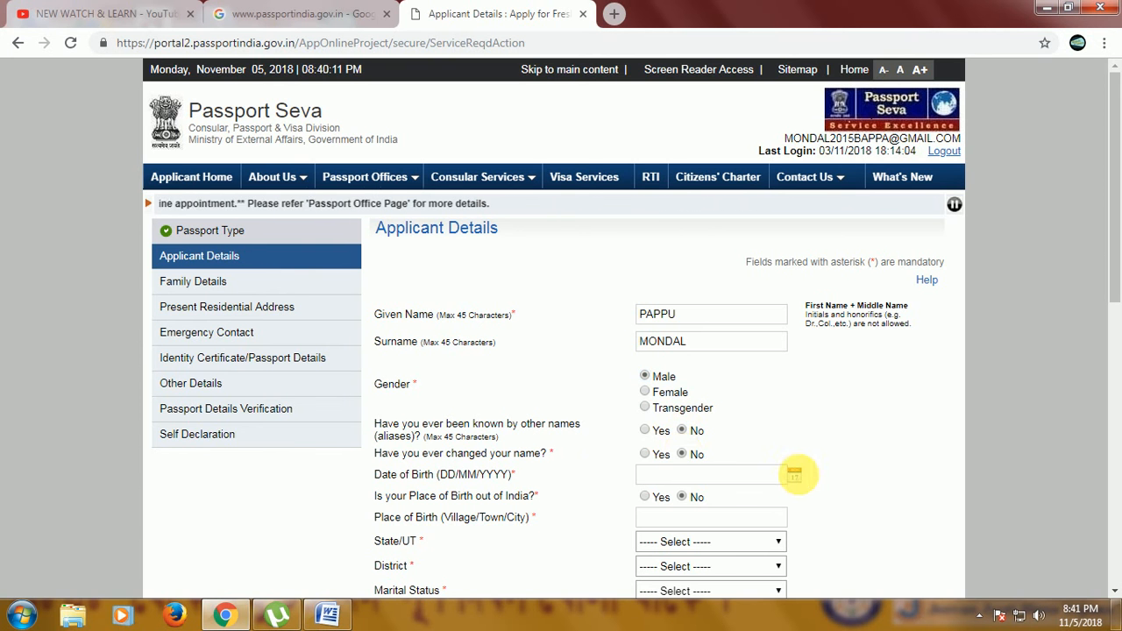
Set the applicant's date of birth using the calendar picker's year, month and day selectors.
left_click(797, 477)
left_click(753, 343)
left_click(770, 341)
left_click(768, 345)
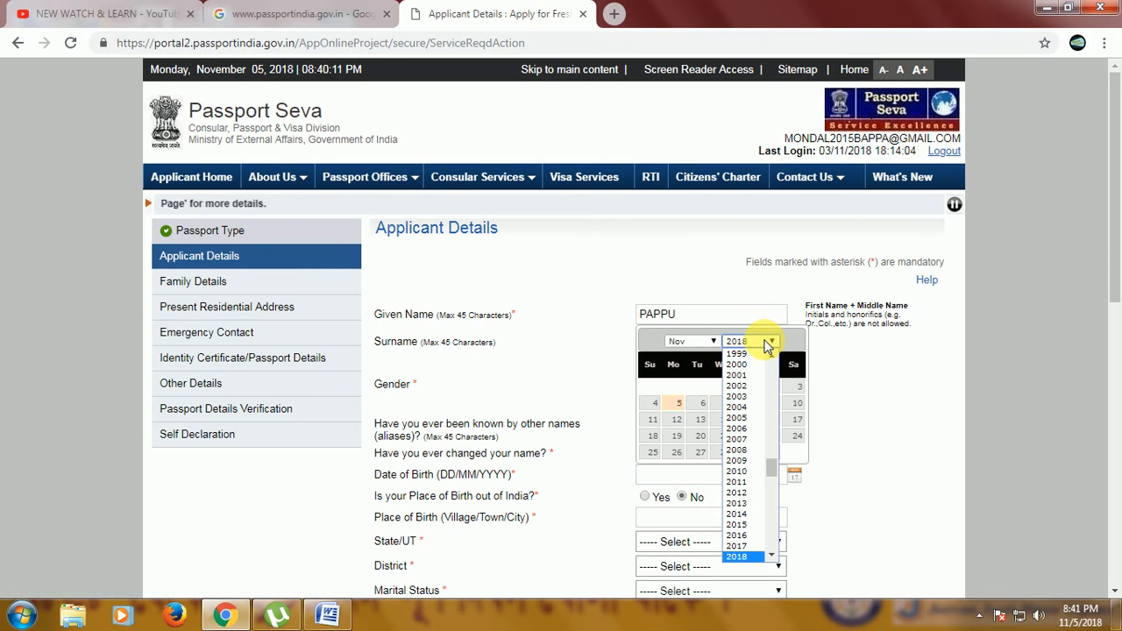
type("1988")
key("Return")
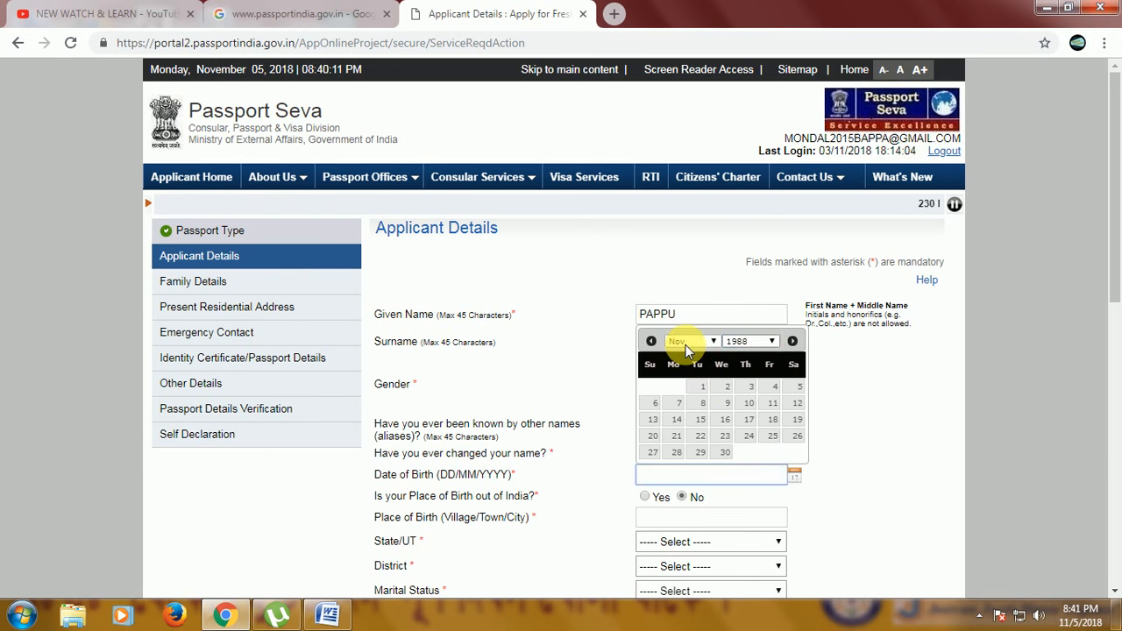
left_click(695, 343)
left_click(688, 354)
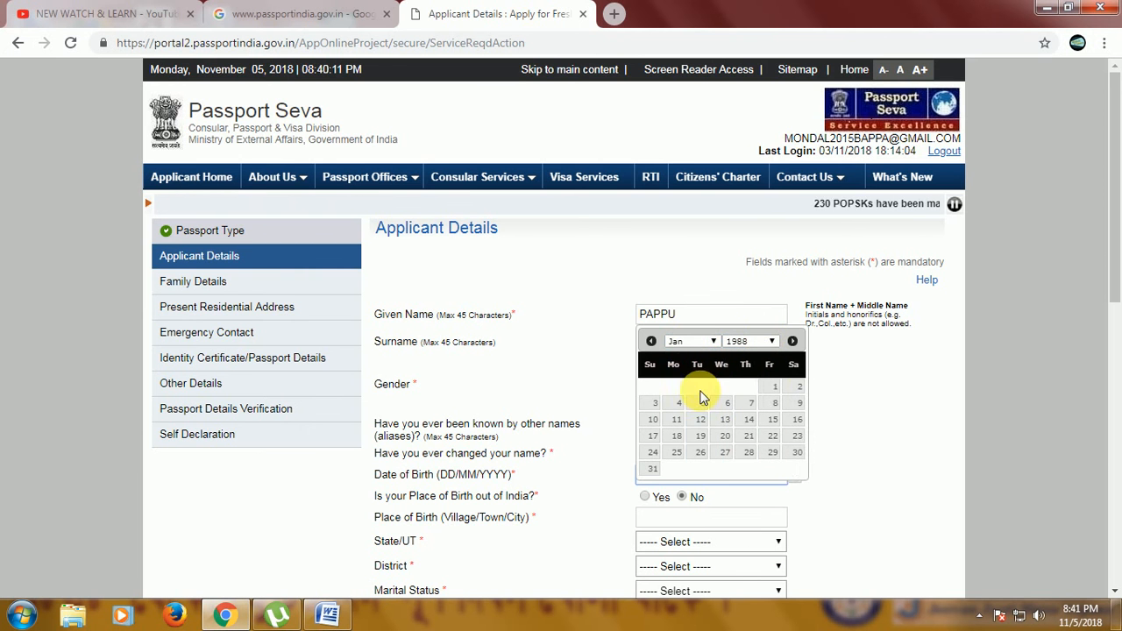
left_click(775, 388)
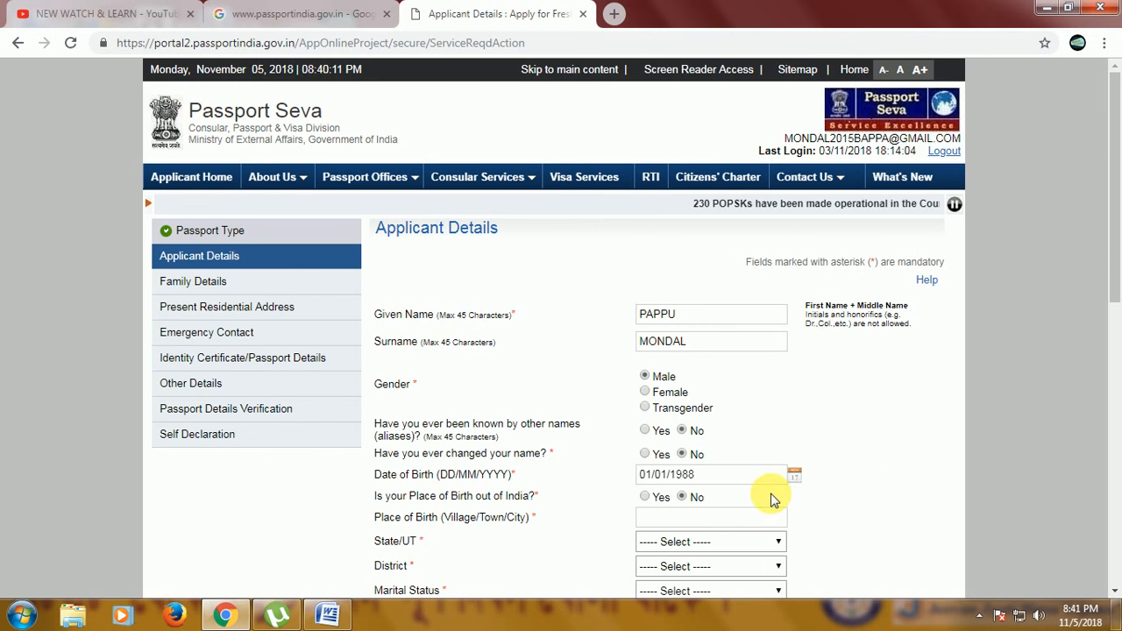
Enter JOYNAGAR as the place of birth.
scroll(737, 504, "down", 1)
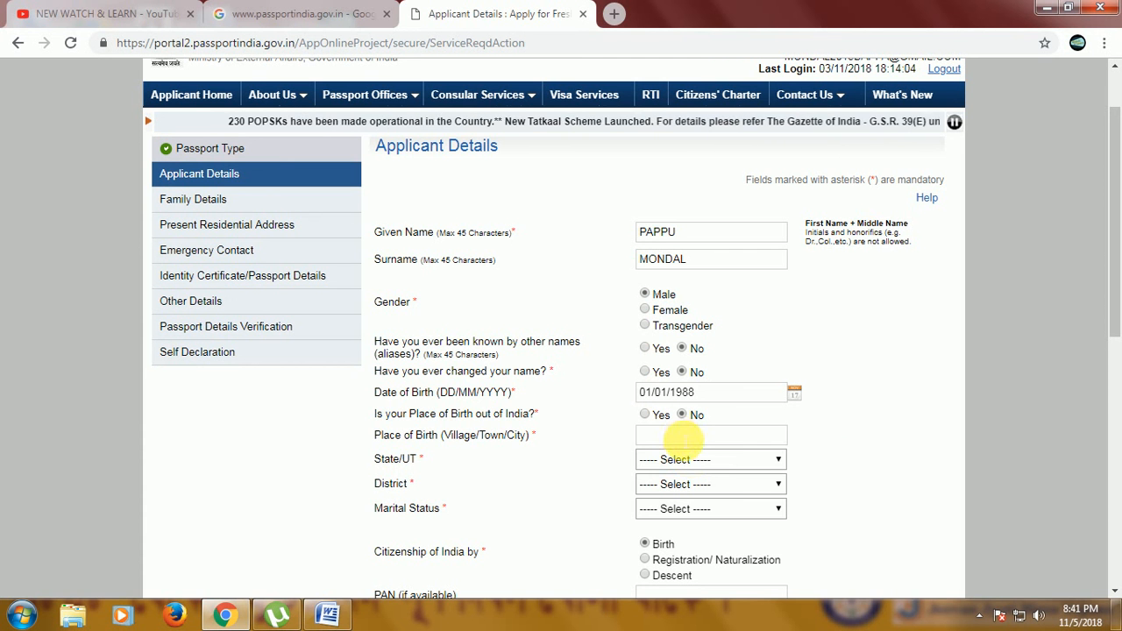
left_click(708, 436)
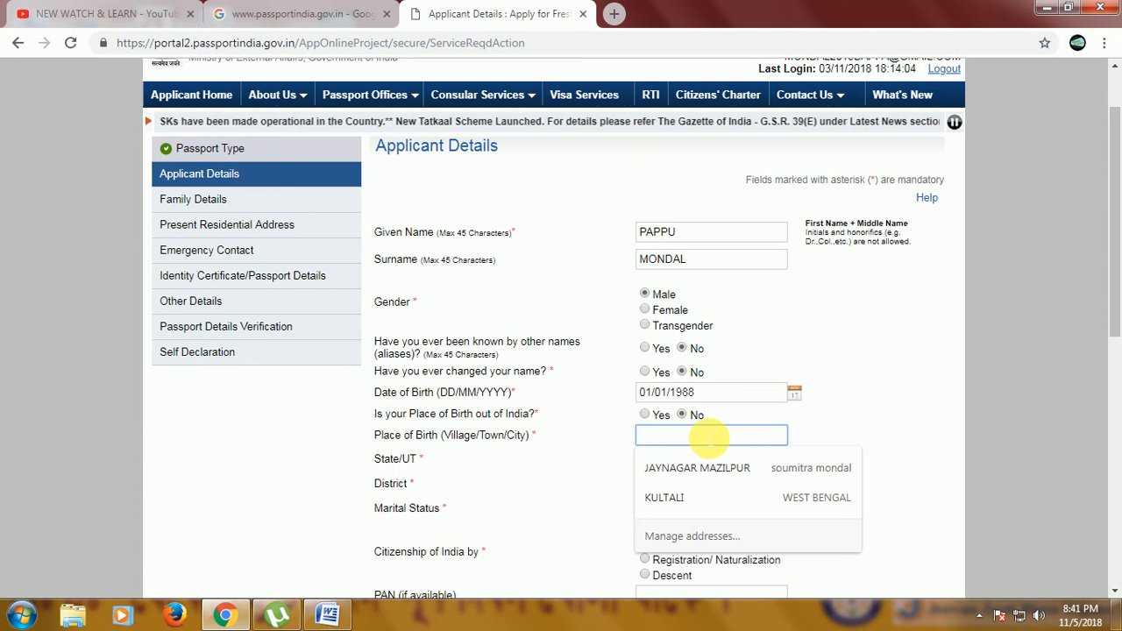
type("JOYNAGAR")
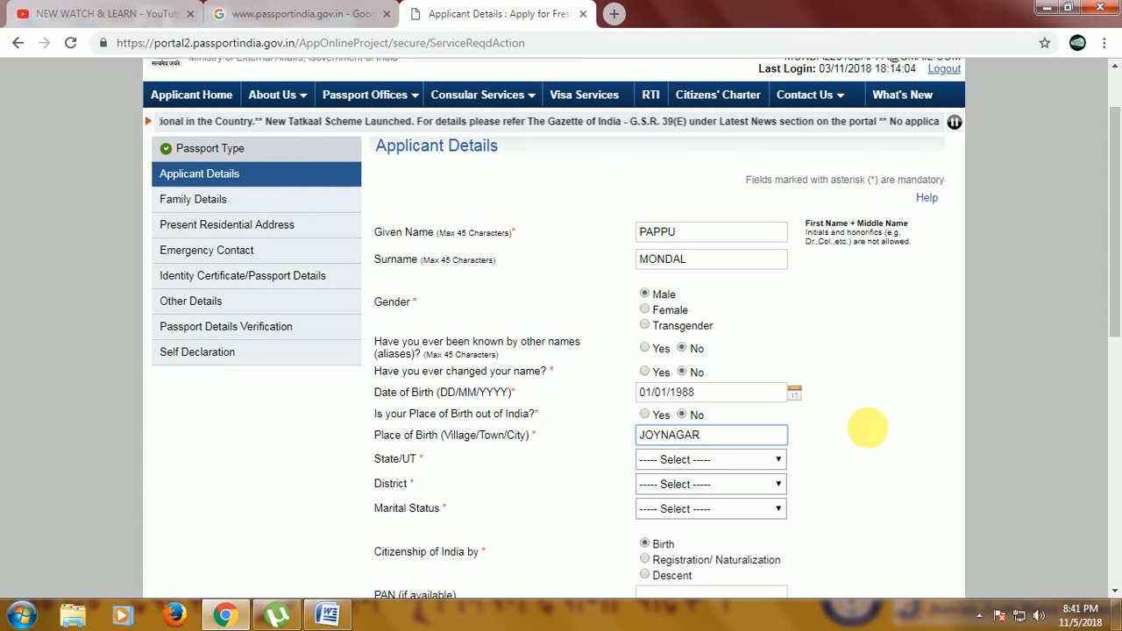
Select West Bengal as the State/UT and SUNDARBAN as the district.
left_click(707, 466)
left_click(707, 466)
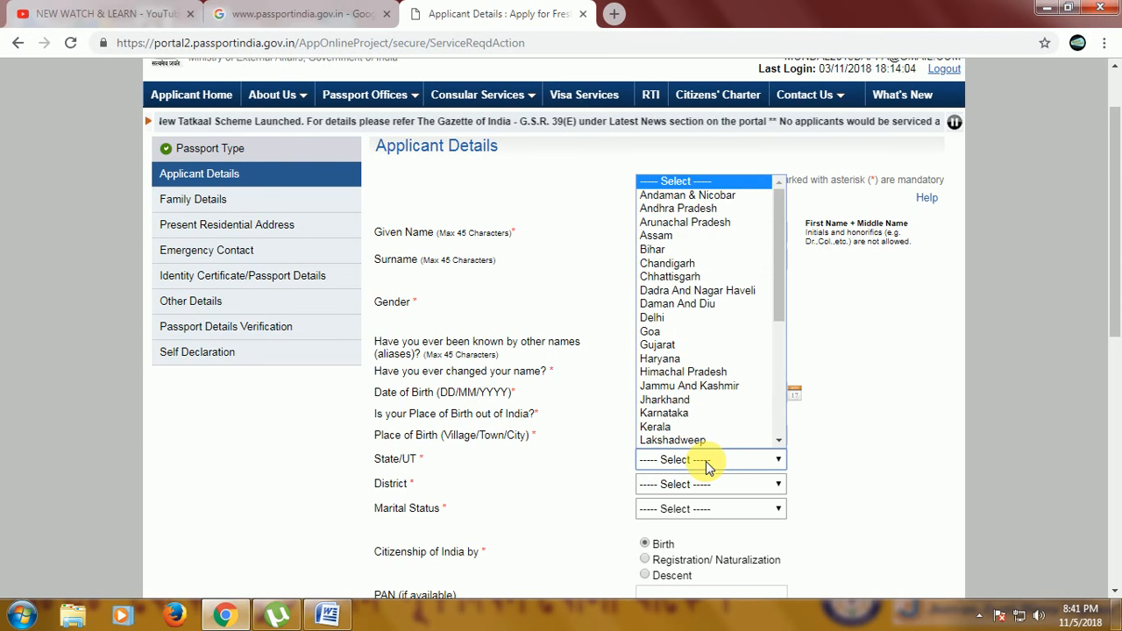
key("w")
key("Return")
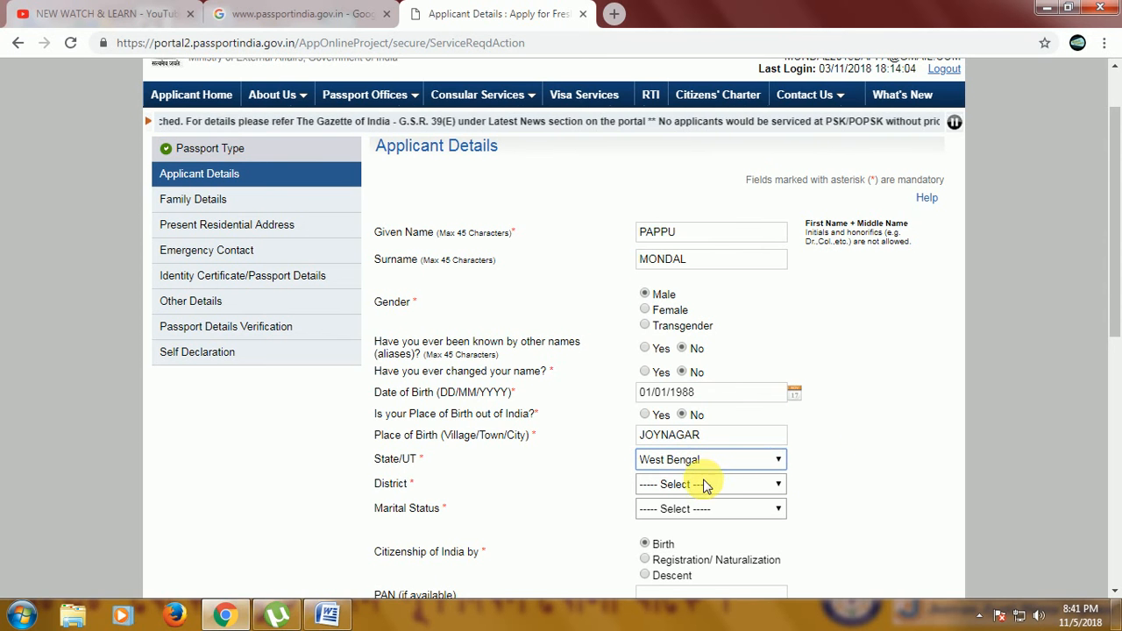
left_click(707, 484)
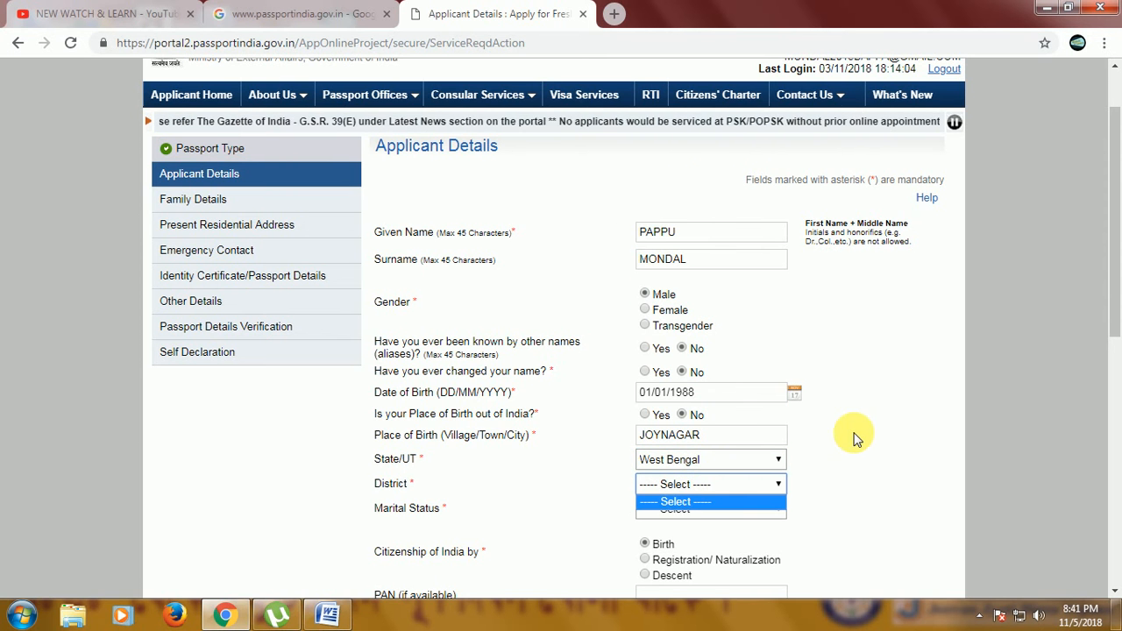
left_click(707, 489)
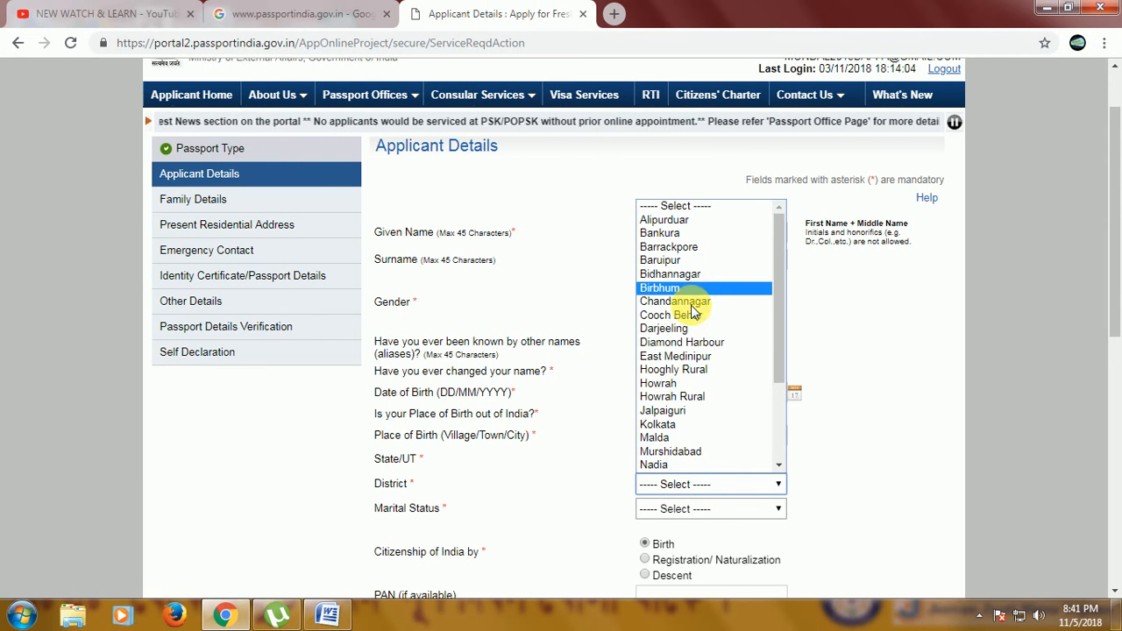
scroll(684, 383, "down", 2)
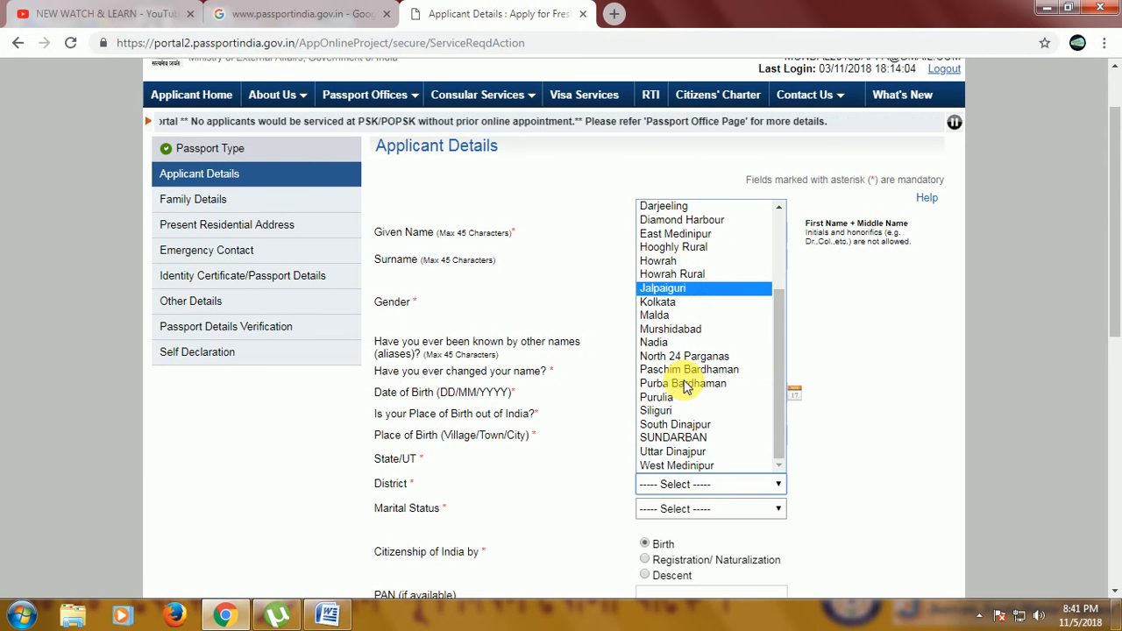
left_click(671, 437)
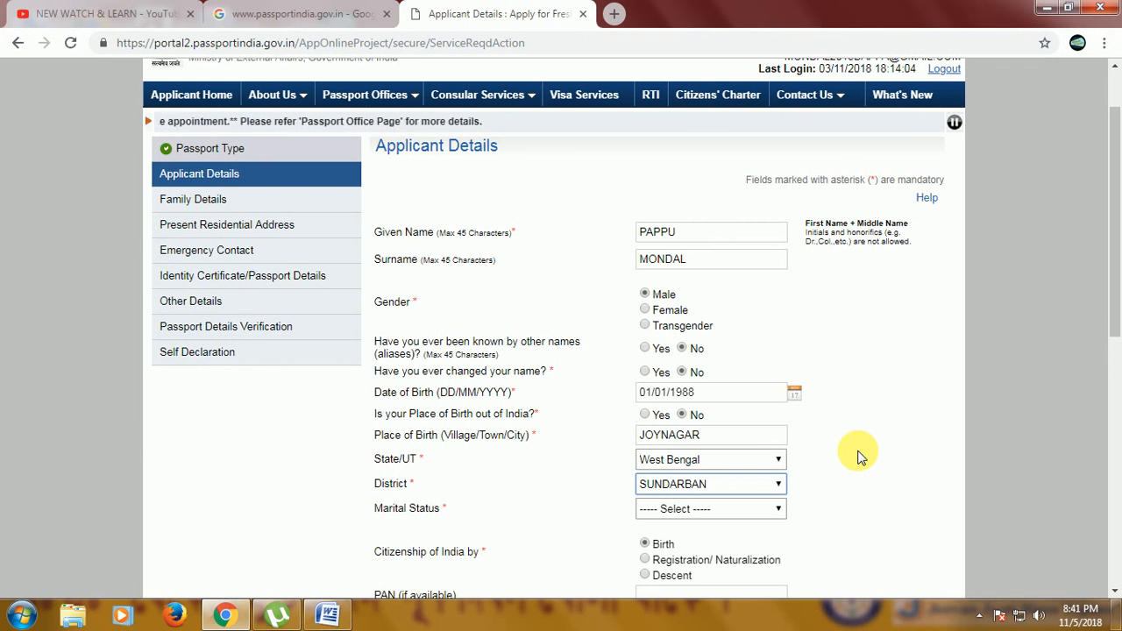
Set the marital status to Married.
left_click(759, 511)
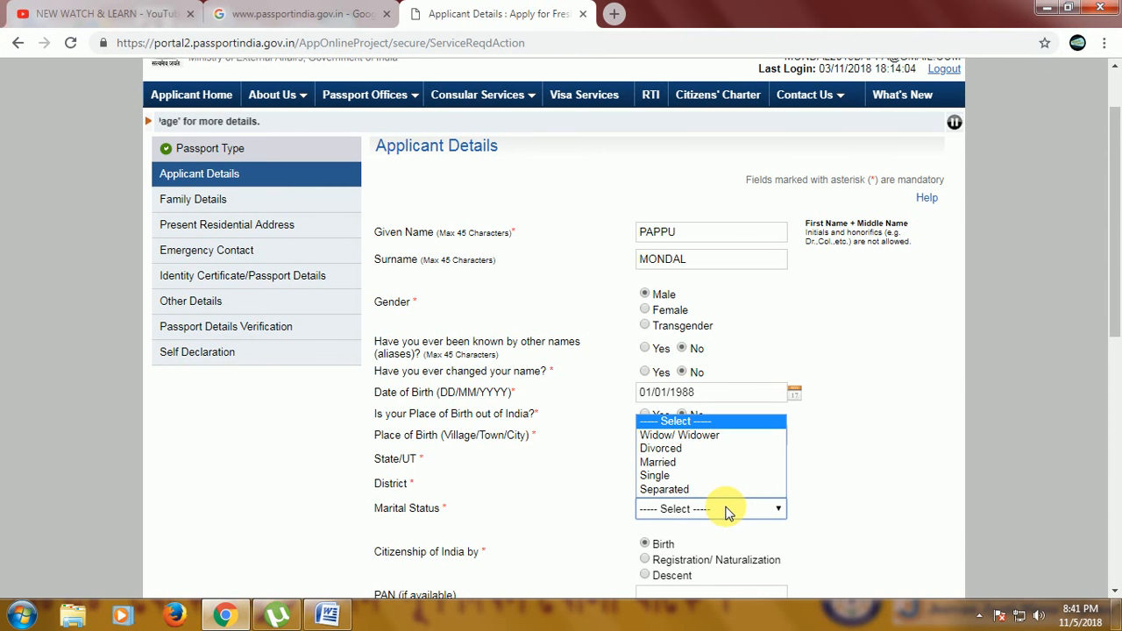
left_click(679, 462)
left_click(849, 463)
scroll(849, 462, "down", 2)
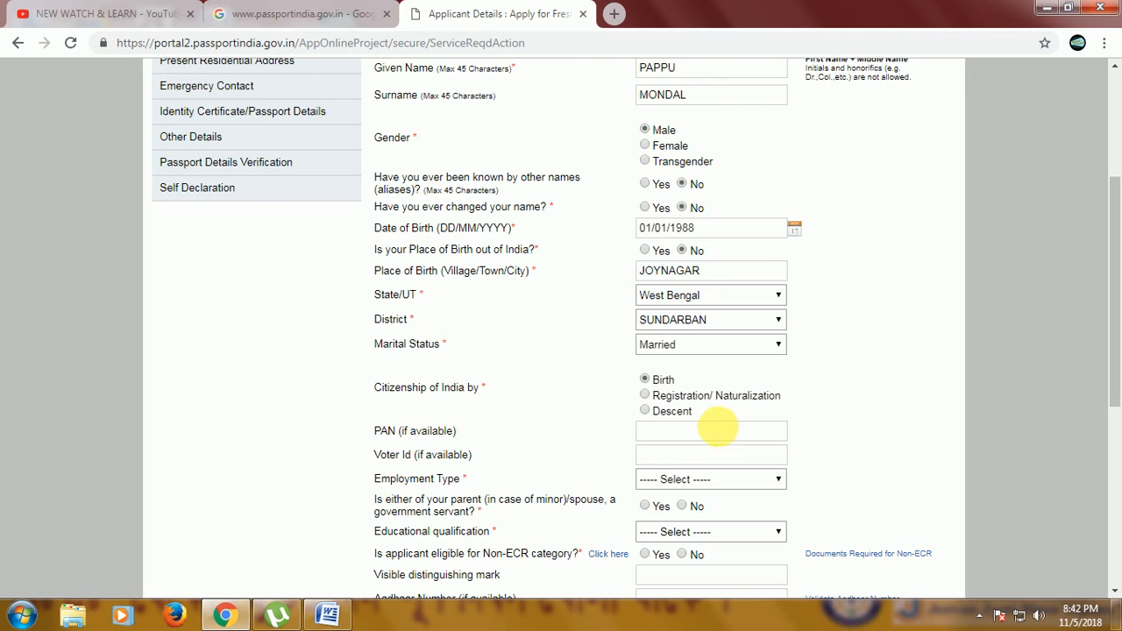
Set the employment type to Self Employed.
left_click(684, 437)
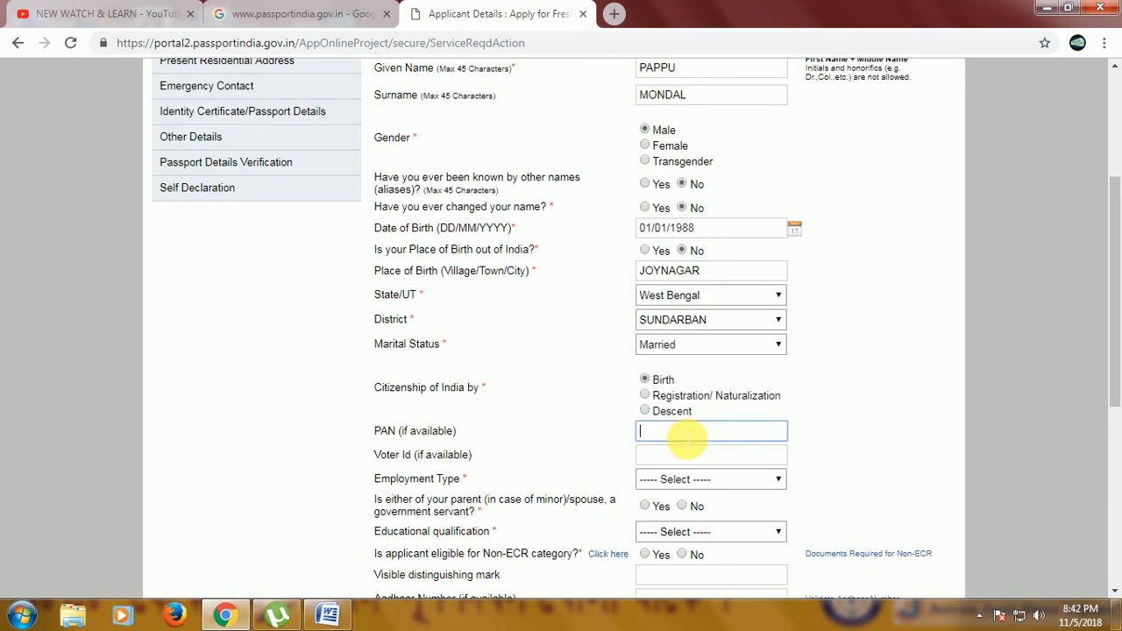
left_click(659, 455)
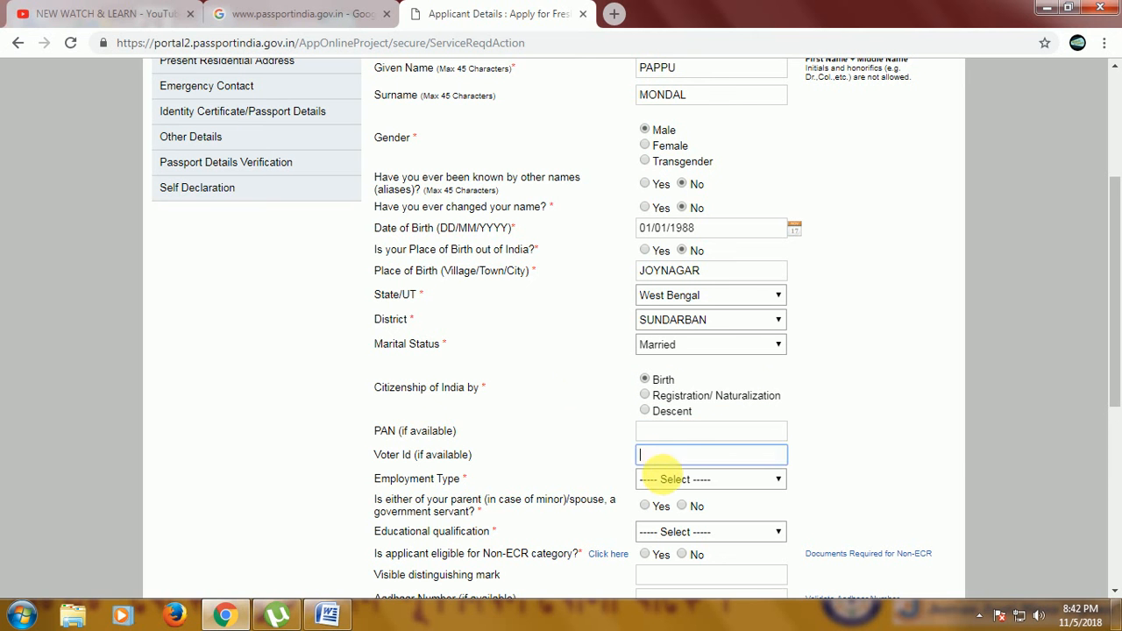
left_click(669, 484)
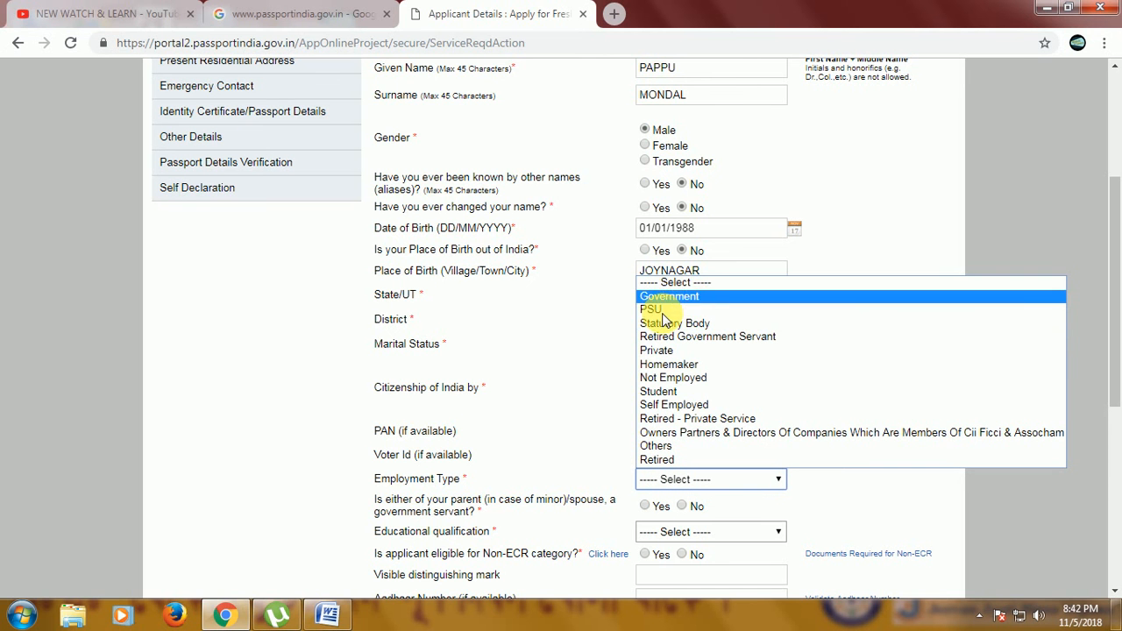
left_click(687, 405)
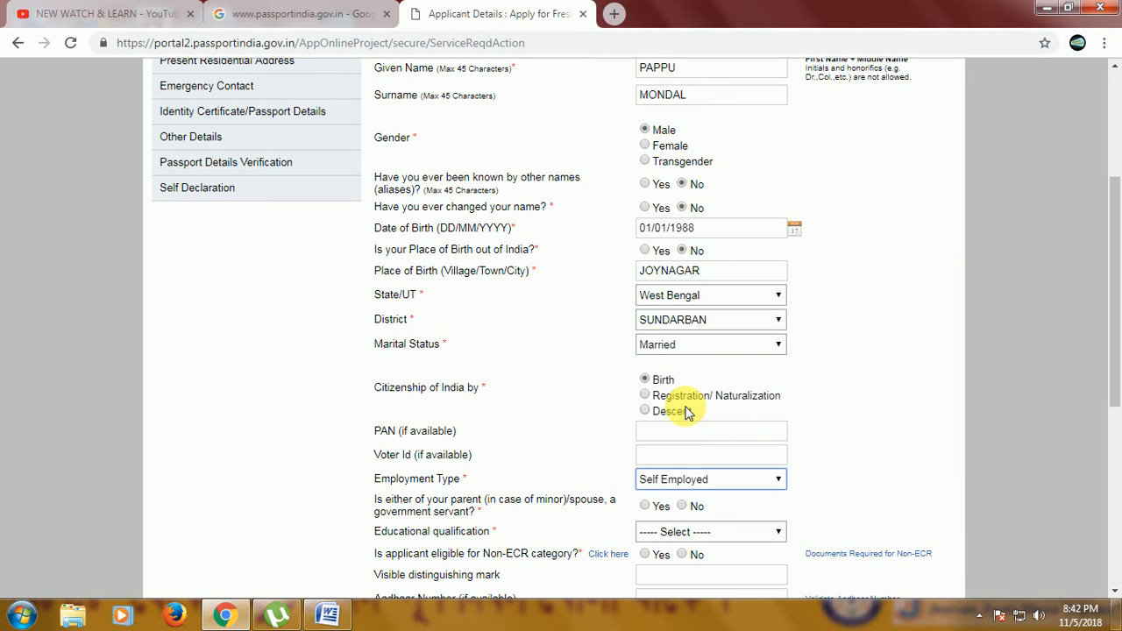
Set educational qualification to Graduate And Above and try to answer No for Non-ECR eligibility.
left_click(682, 533)
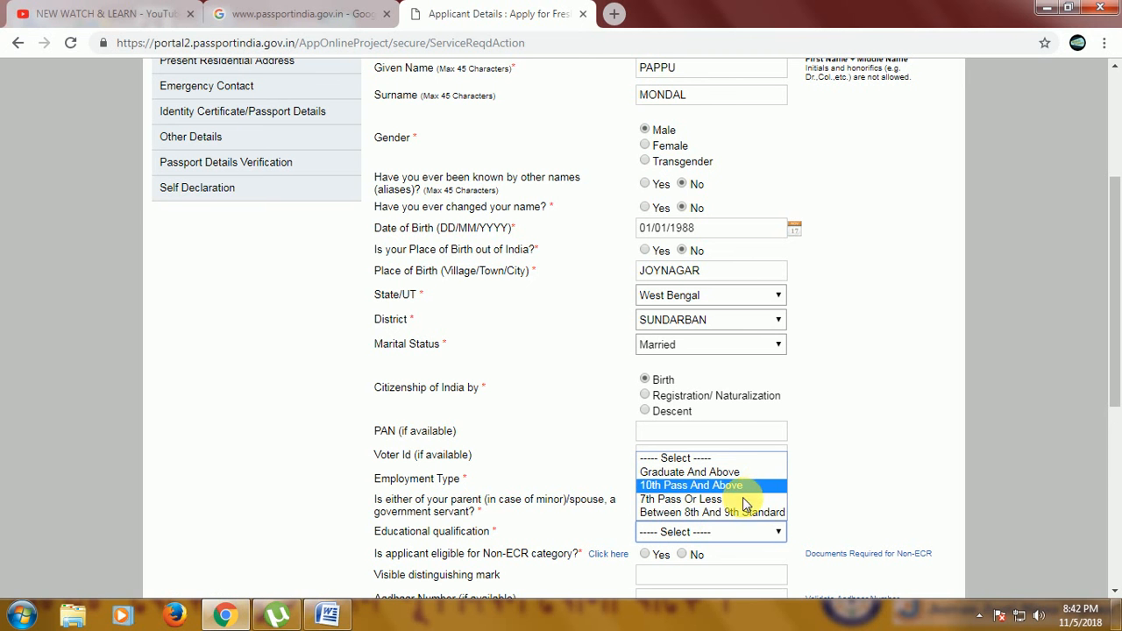
left_click(700, 473)
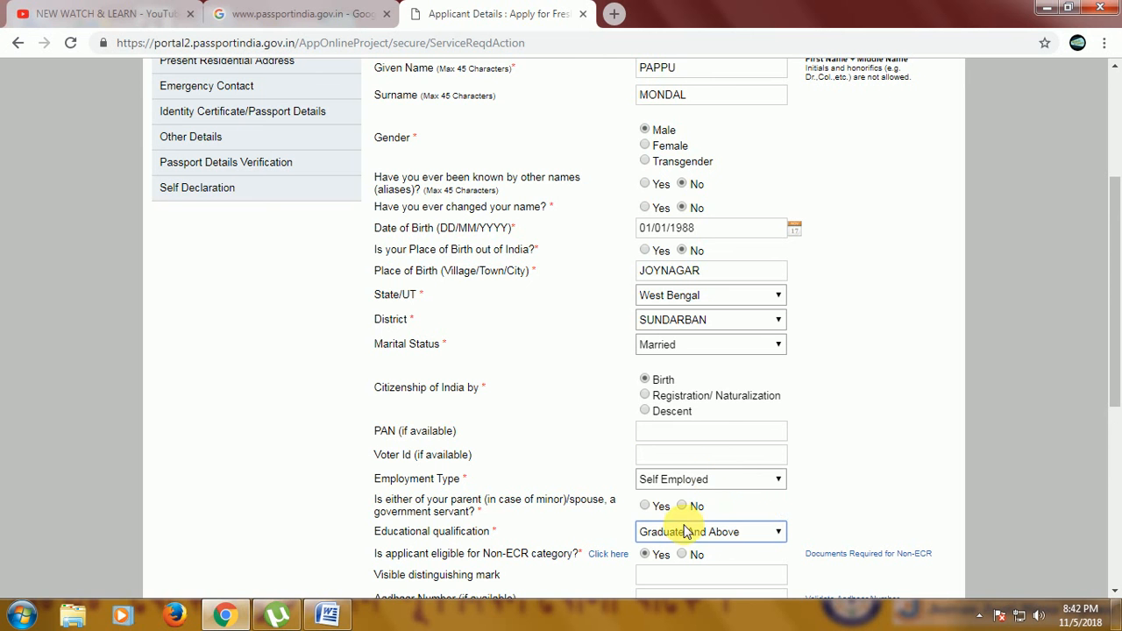
scroll(789, 469, "down", 1)
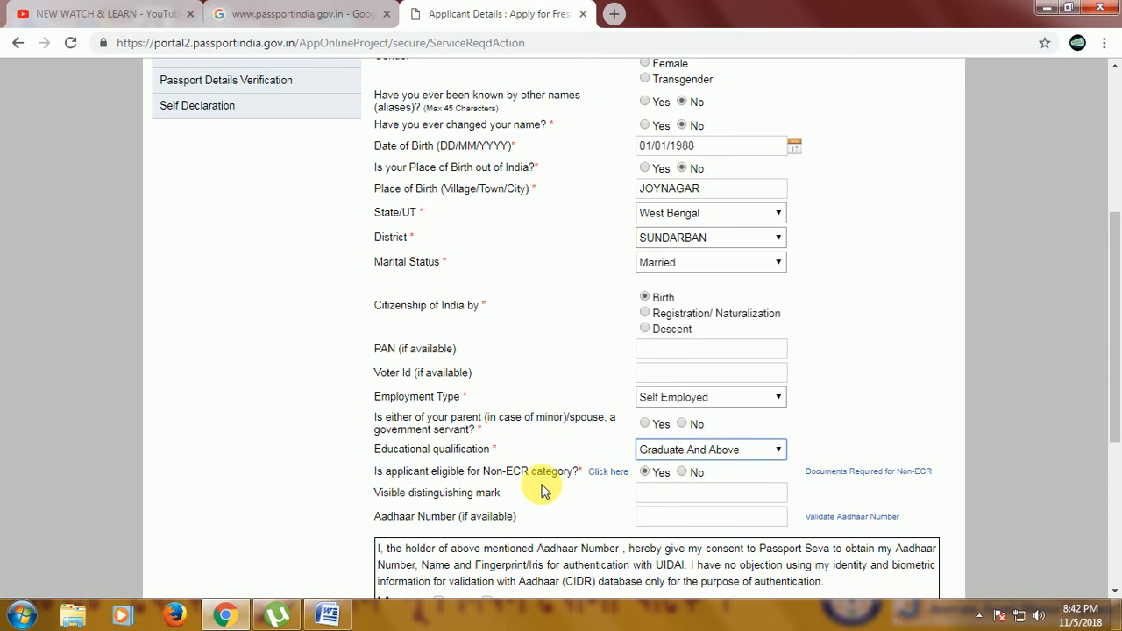
left_click(683, 472)
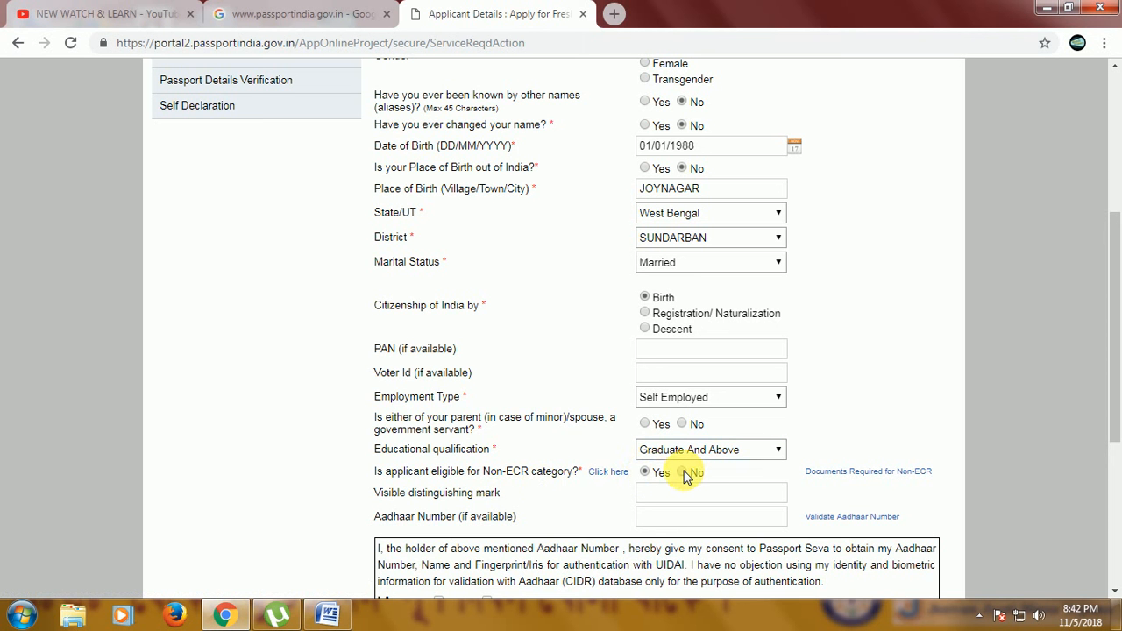
left_click(683, 473)
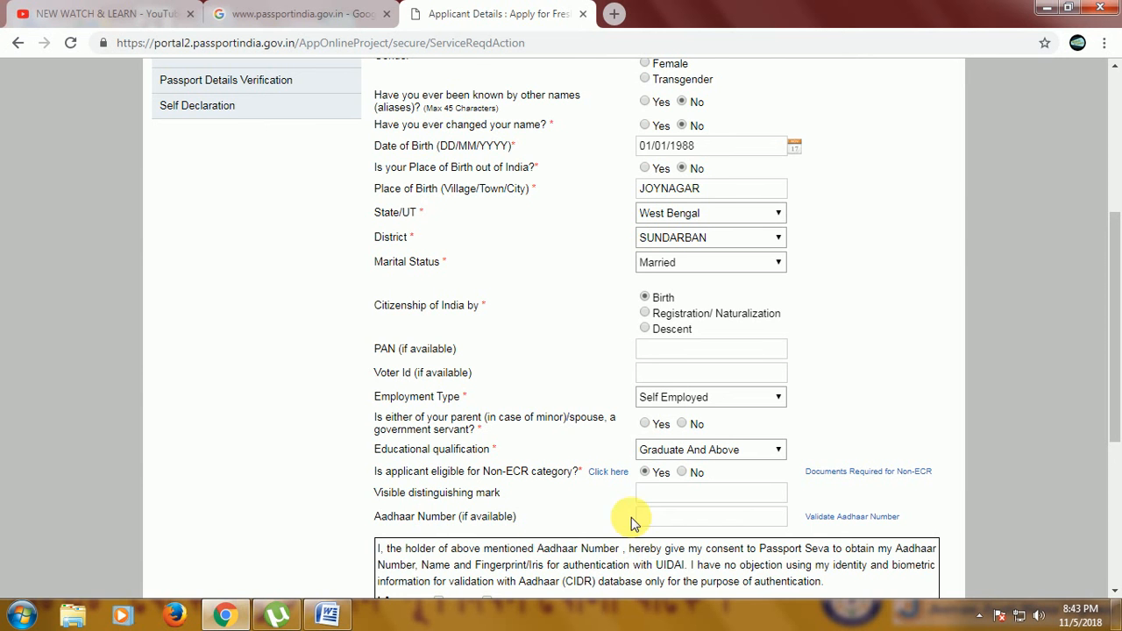
Tick the Aadhaar consent agreement and try to save the applicant details.
left_click(754, 517)
scroll(797, 511, "down", 3)
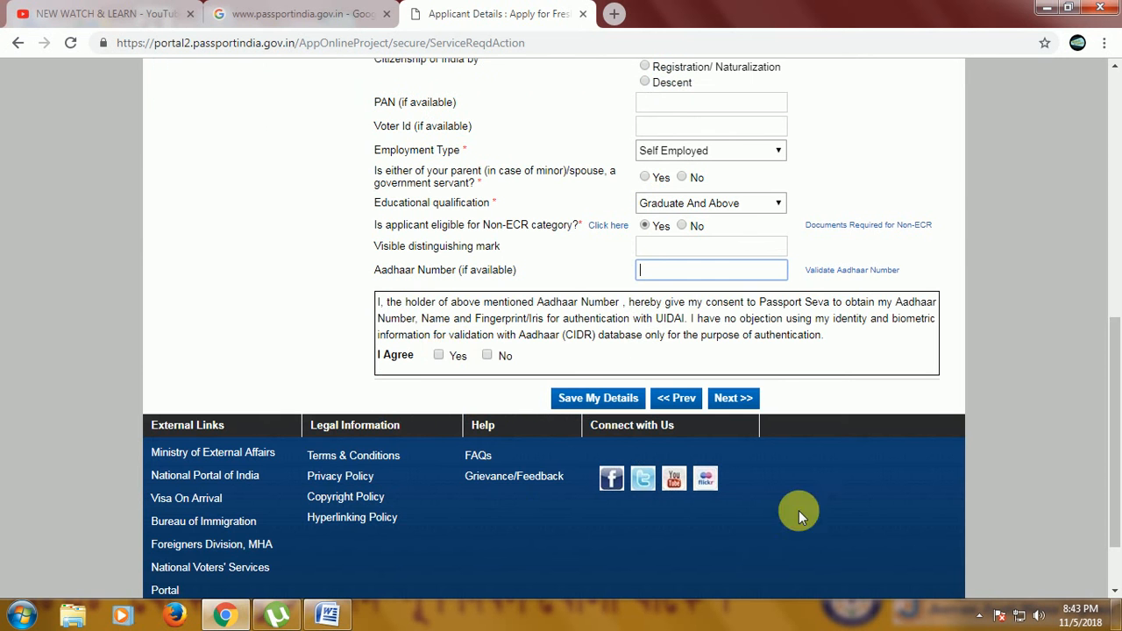
left_click(440, 358)
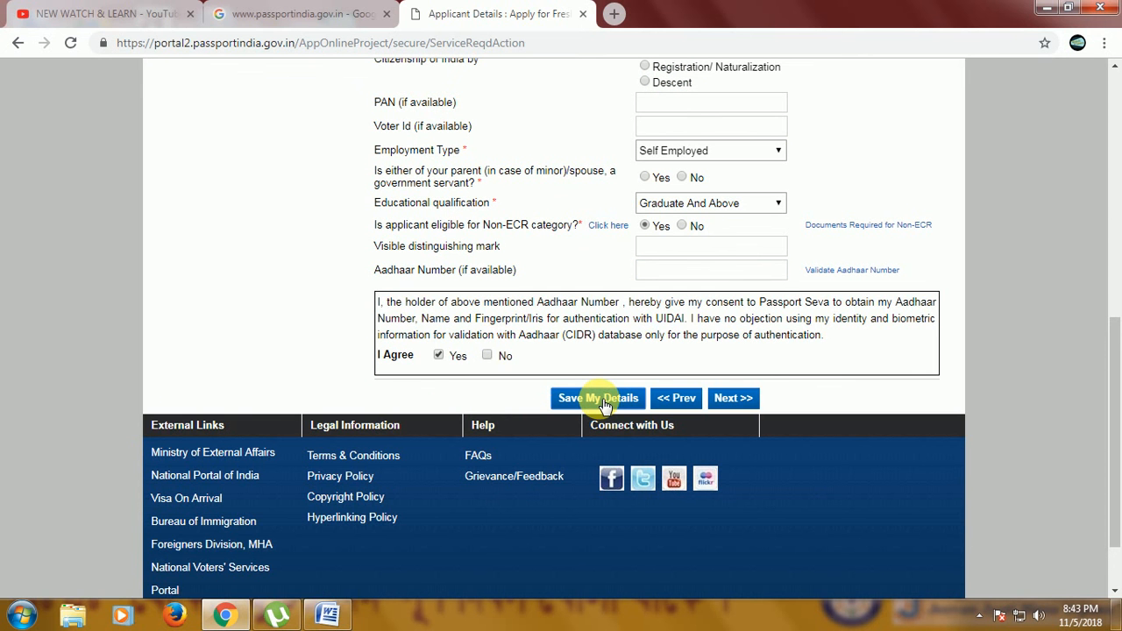
left_click(604, 400)
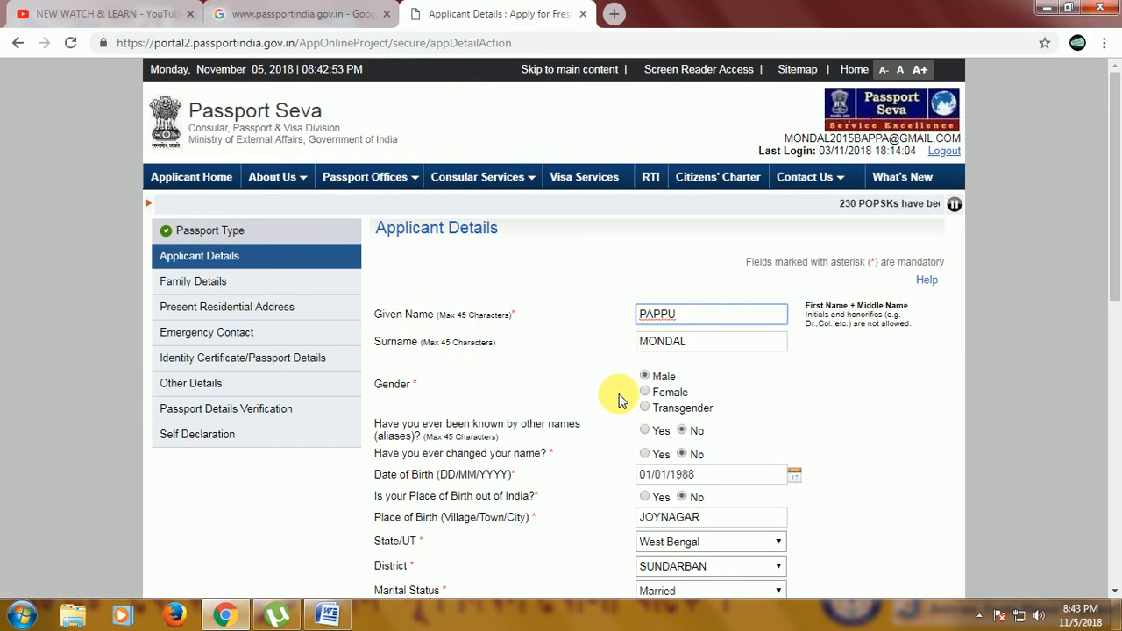
Answer No to whether either parent or spouse is a government servant.
scroll(619, 399, "down", 6)
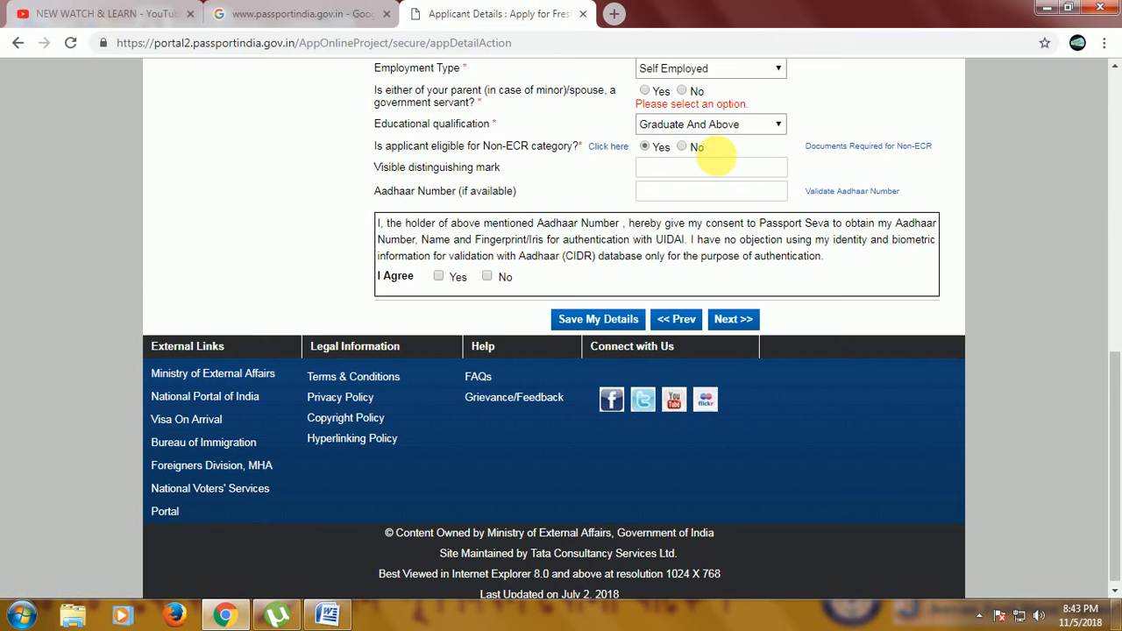
left_click(726, 127)
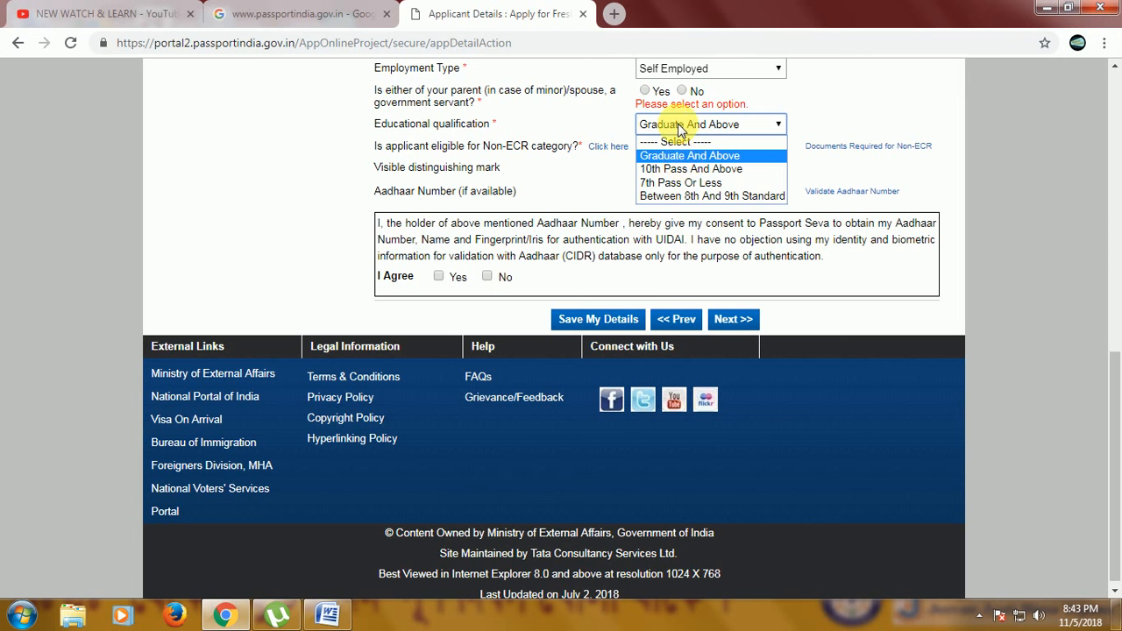
left_click(702, 98)
left_click(697, 93)
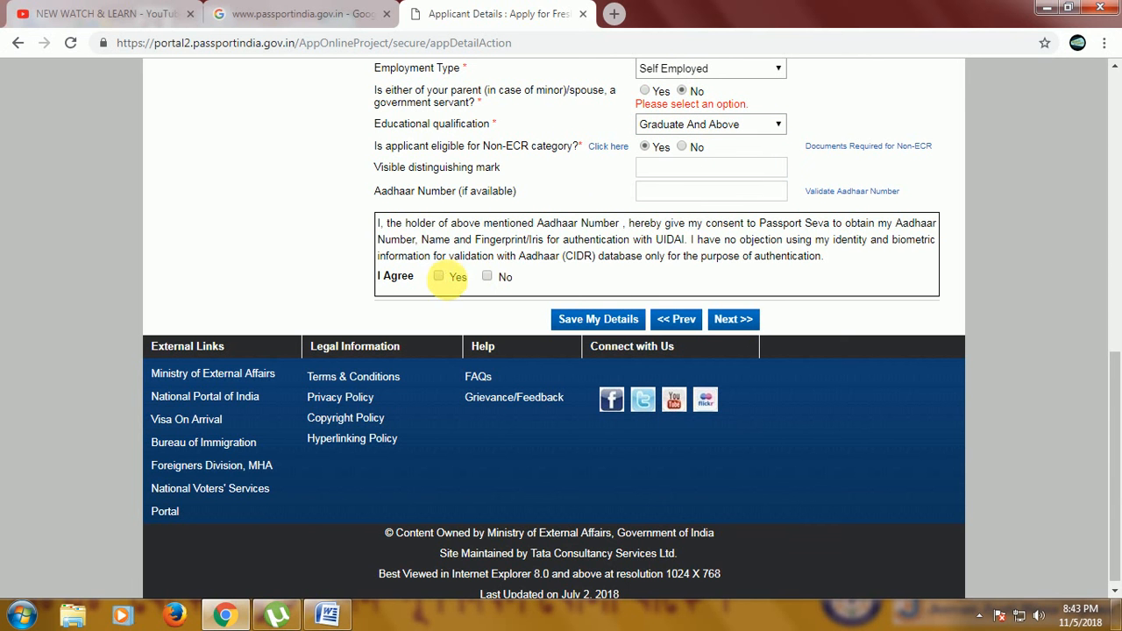
Tick the Aadhaar consent, fill in the Aadhaar number and try to continue to the next section.
left_click(439, 277)
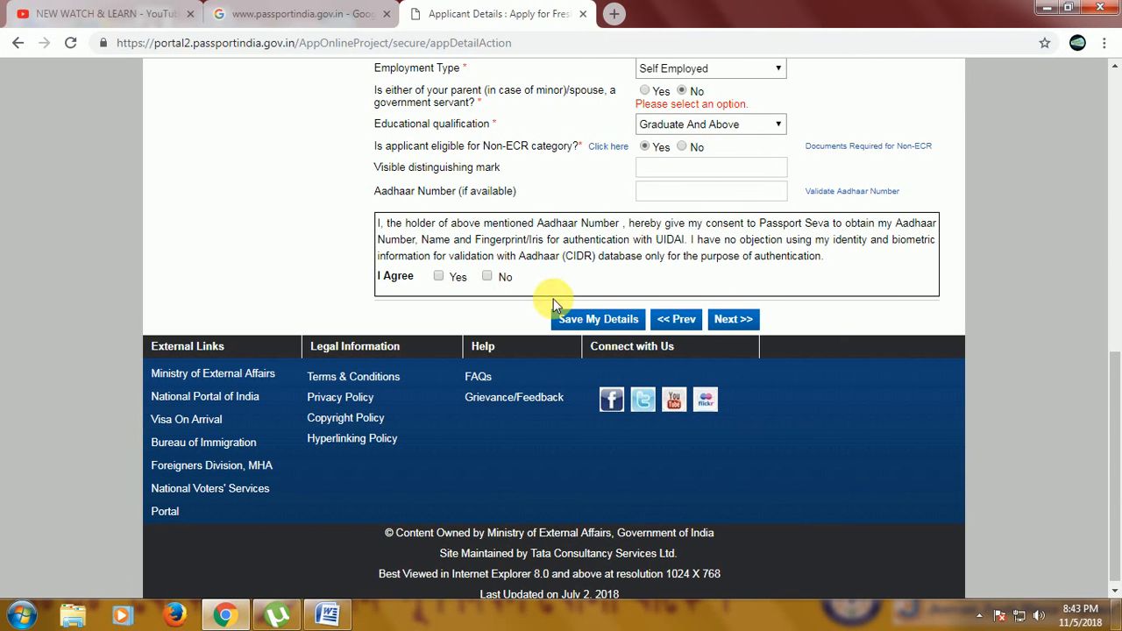
left_click(735, 321)
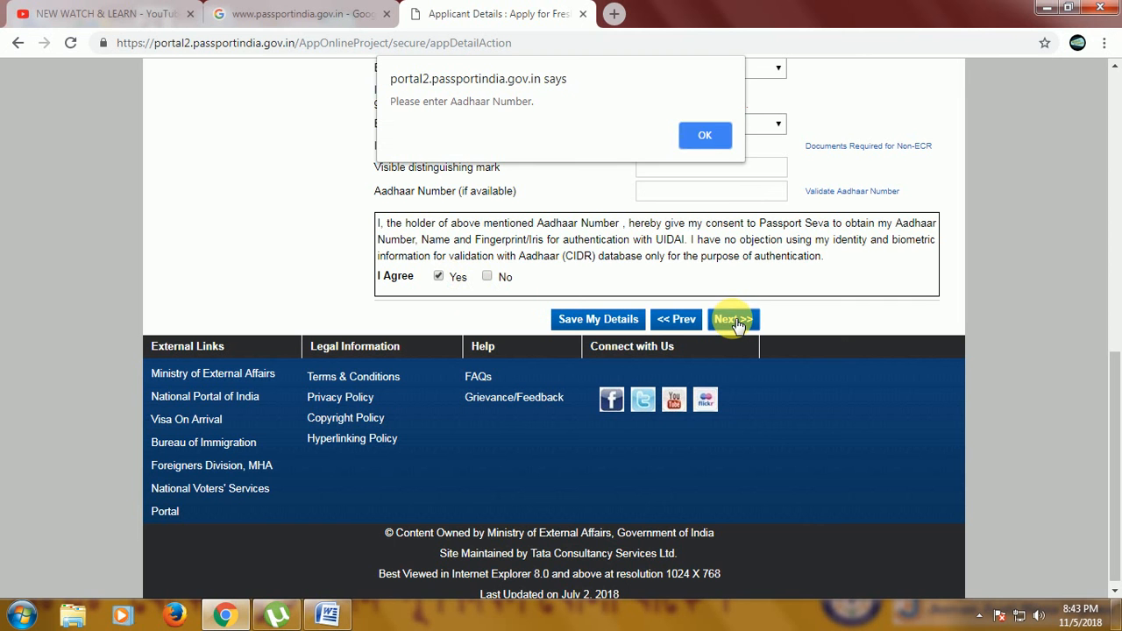
left_click(701, 136)
left_click(658, 198)
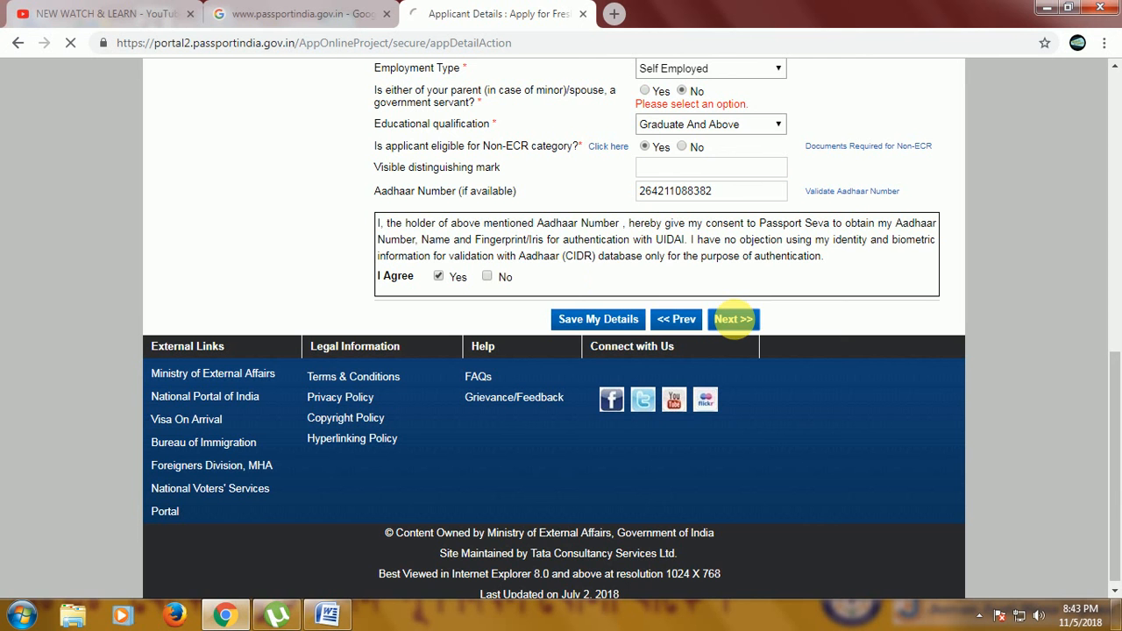
left_click(737, 321)
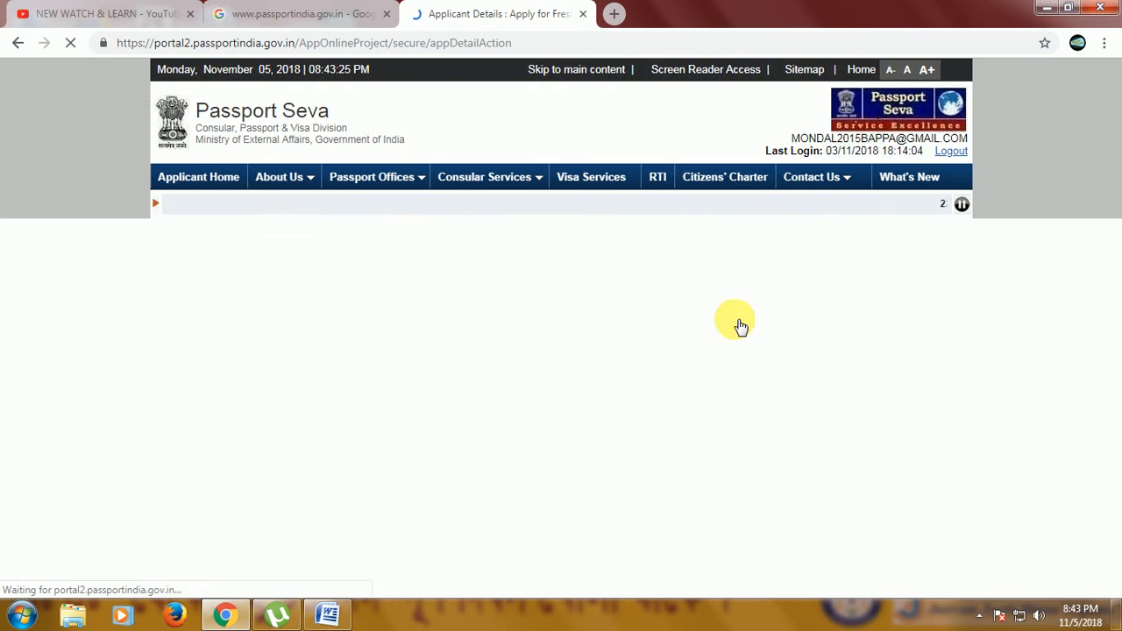
Re-enter the applicant's Aadhaar number, tick the consent agreement and continue to the Family Details page.
scroll(715, 379, "down", 6)
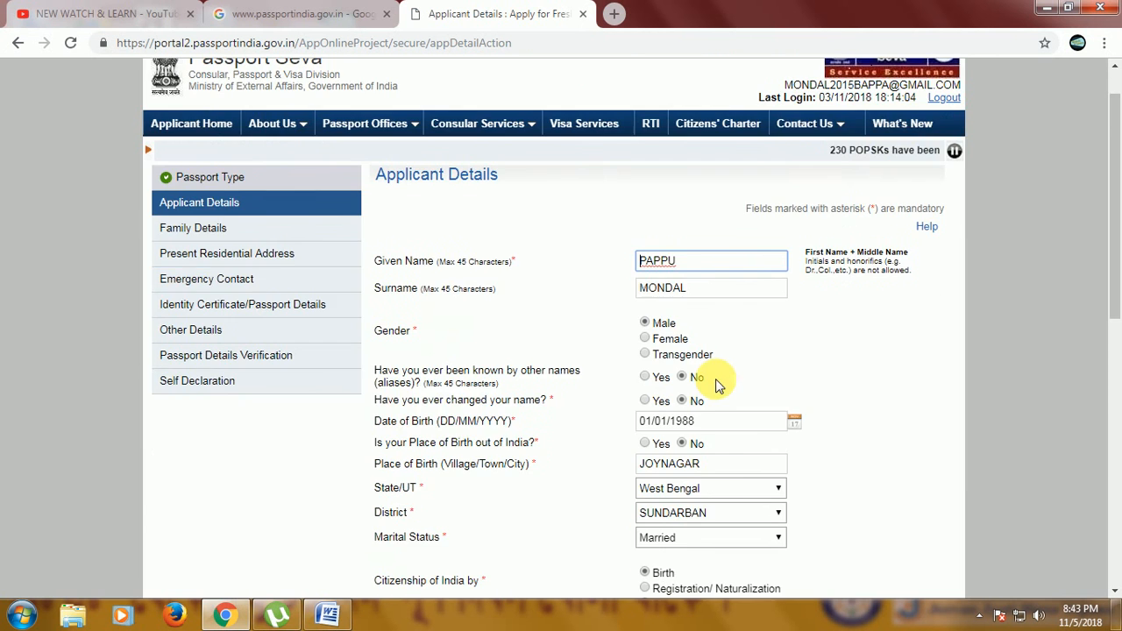
left_click_drag(747, 351, 582, 358)
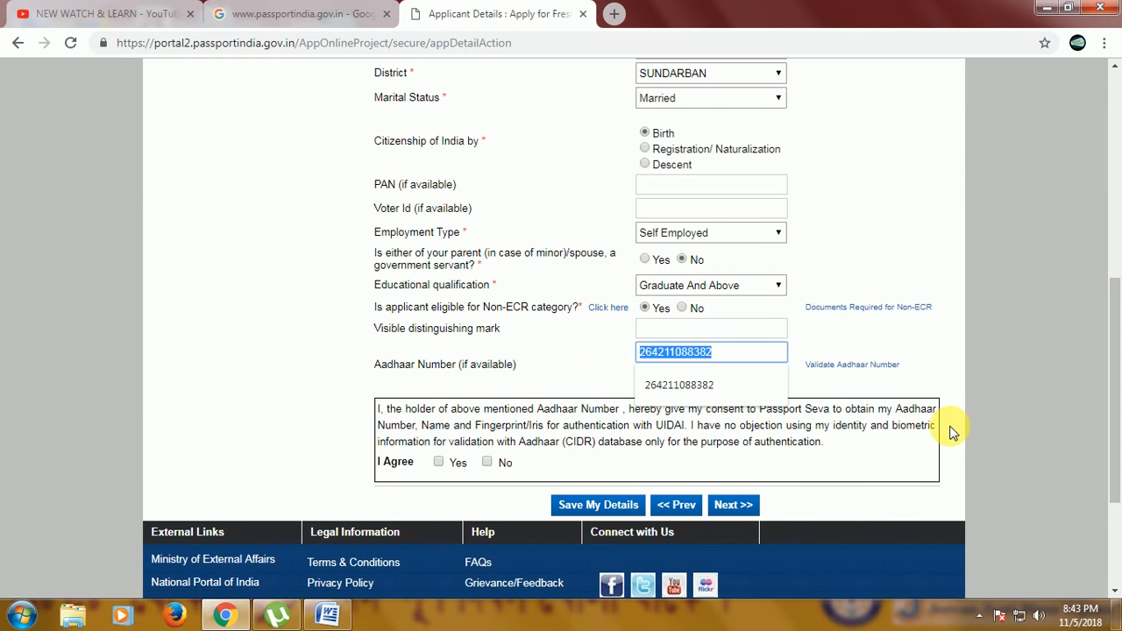
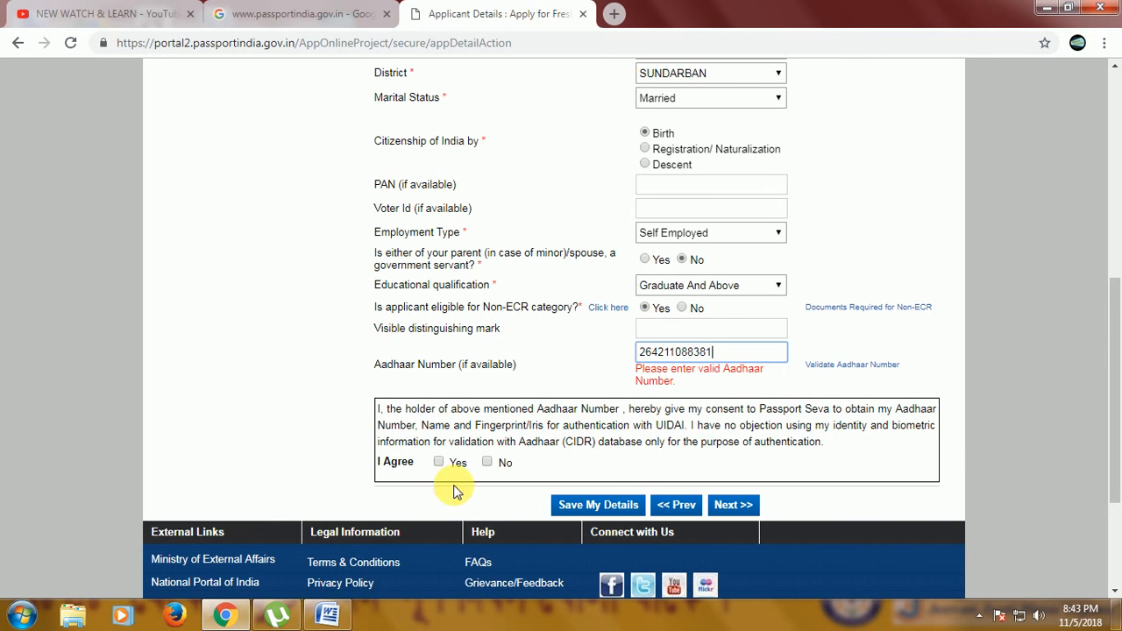
left_click(438, 462)
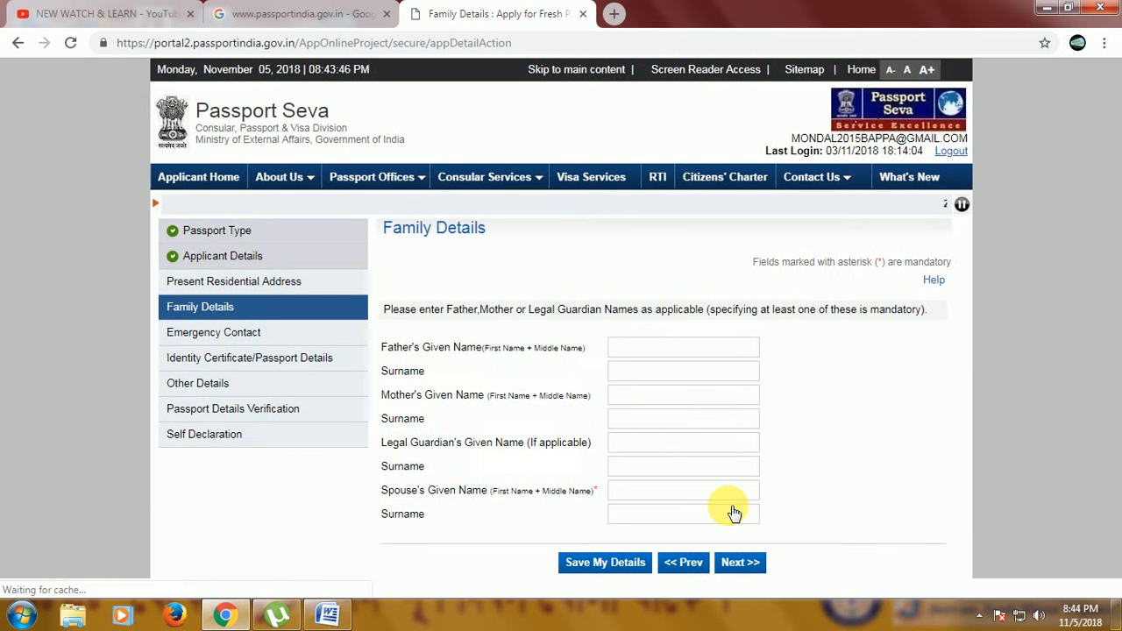
left_click(673, 349)
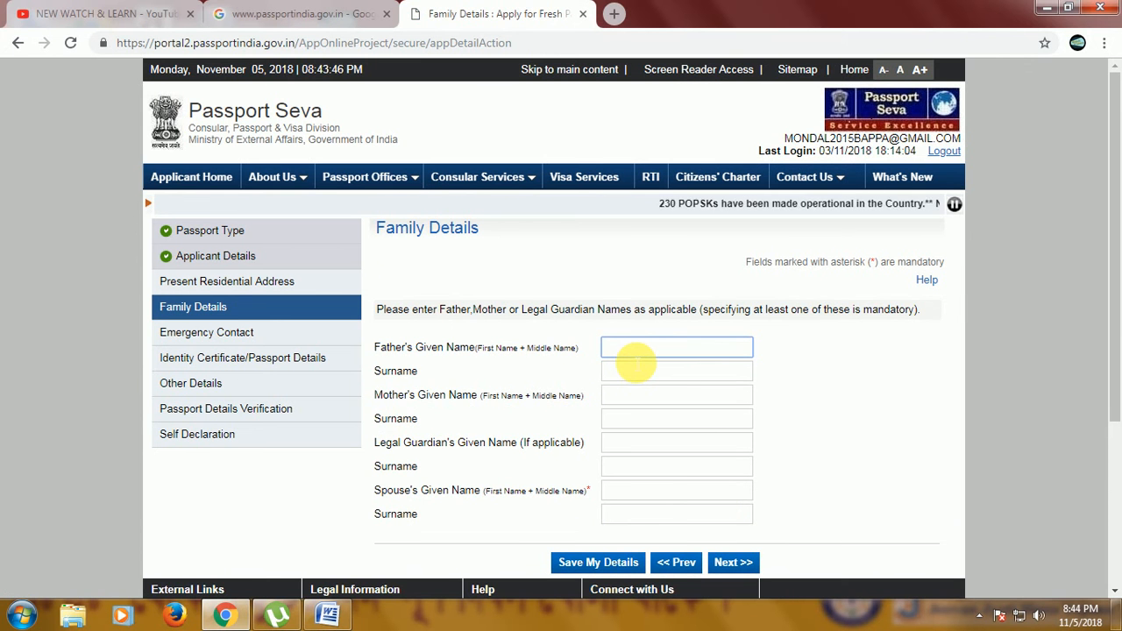
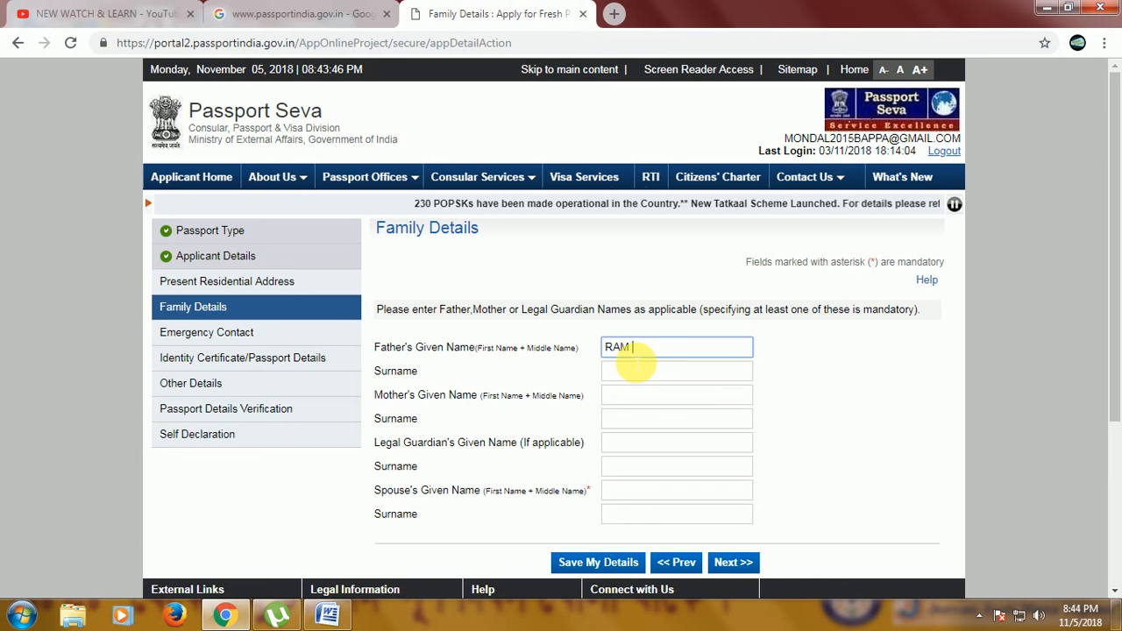
Enter the father's given name and surname.
key("Tab")
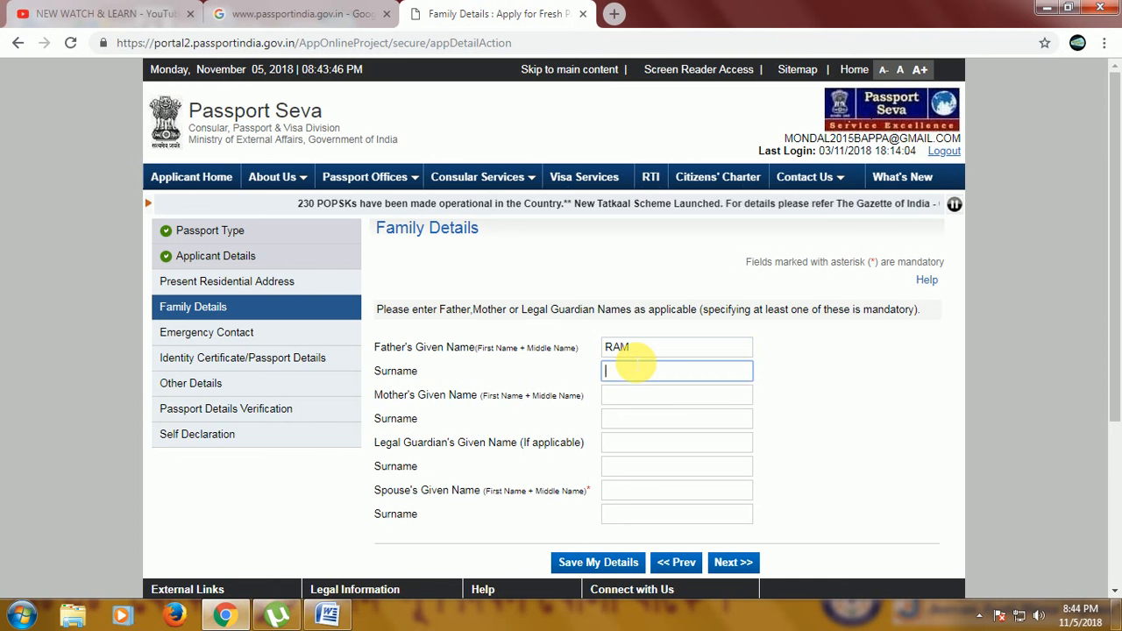
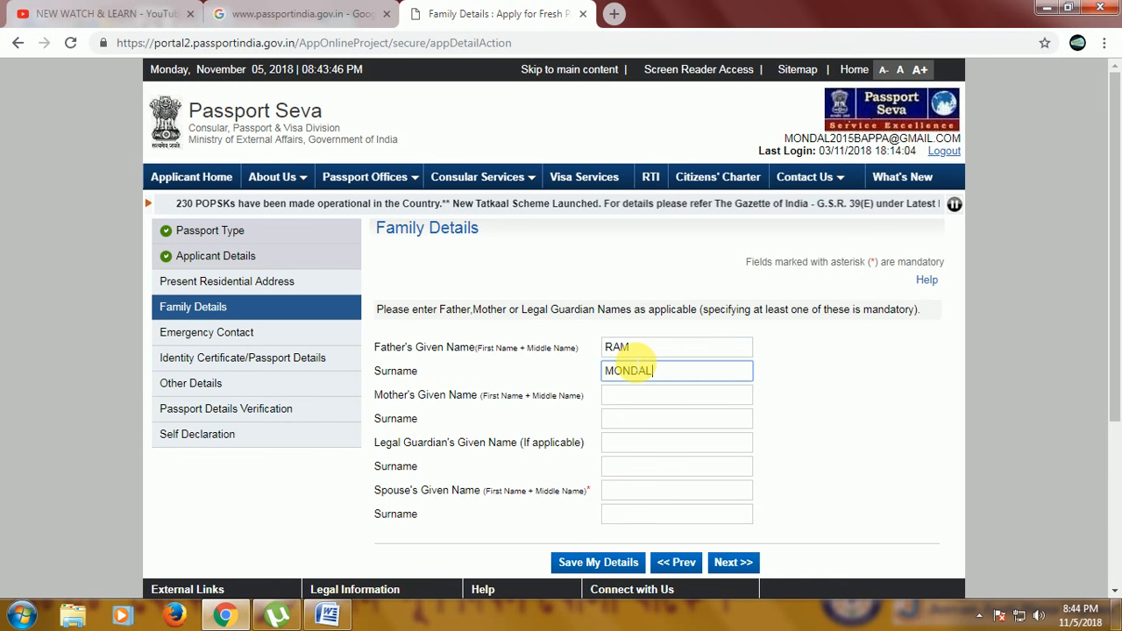
key("Tab")
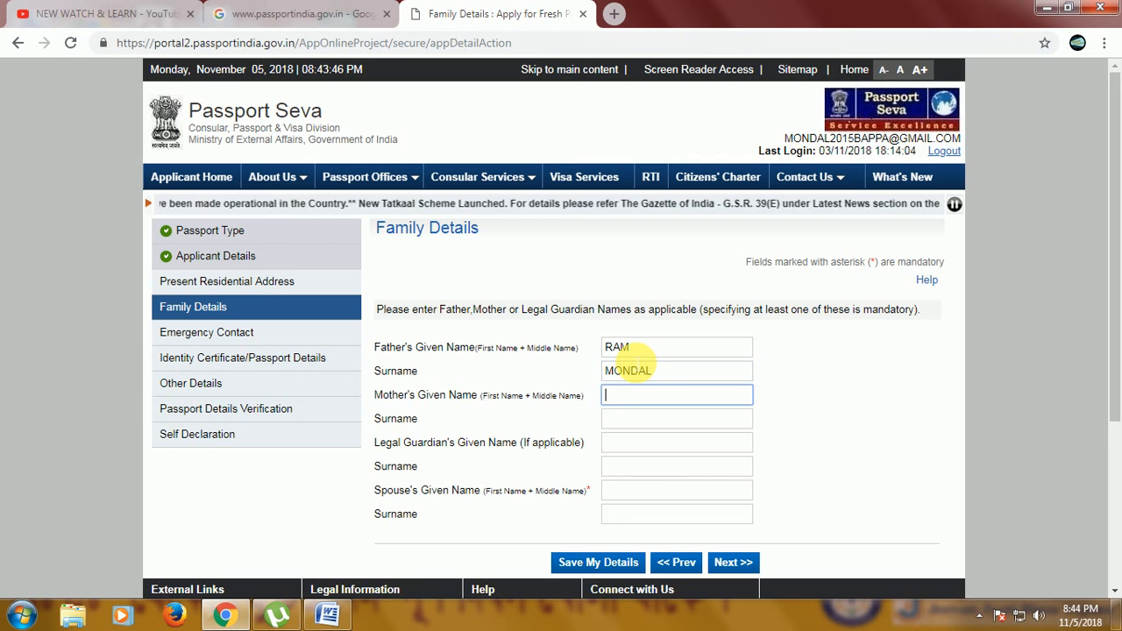
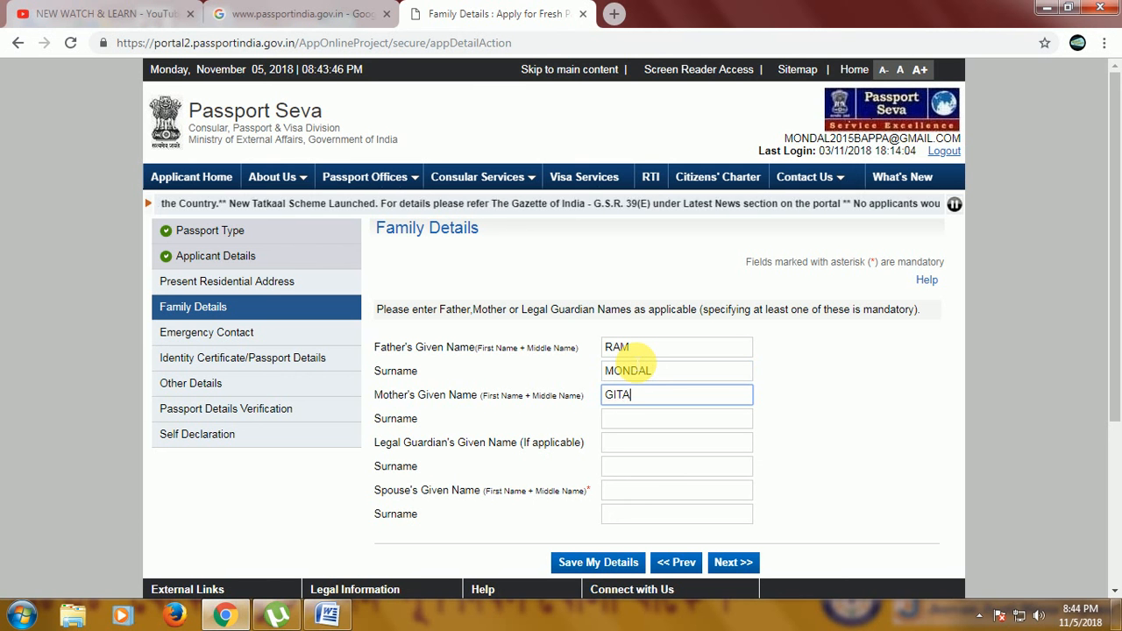
Enter the mother's given name and surname.
key("Tab")
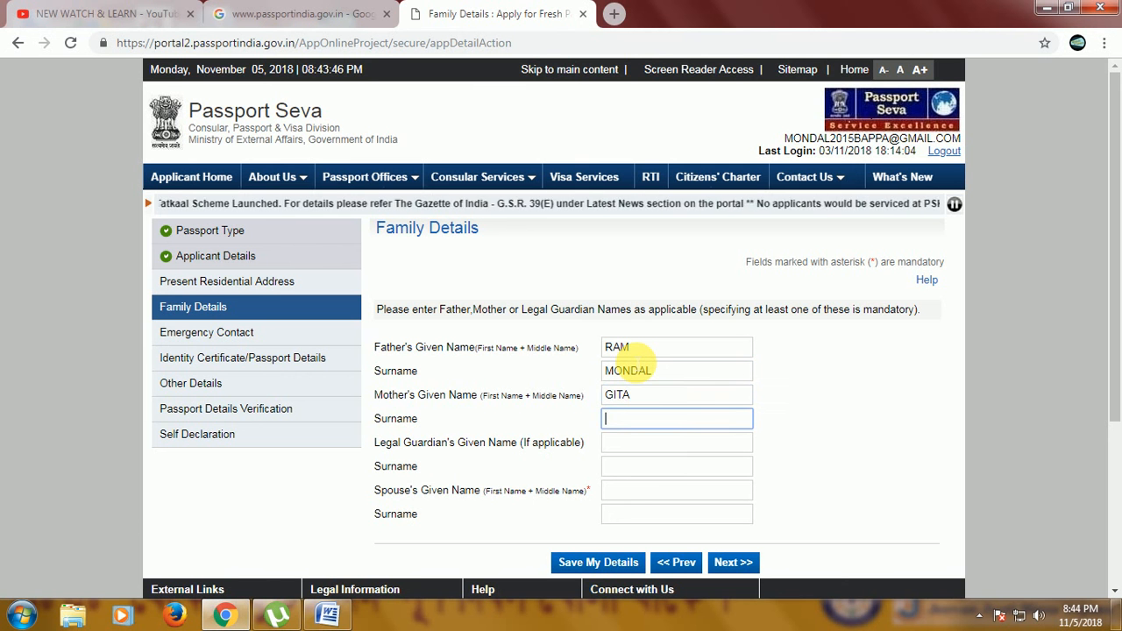
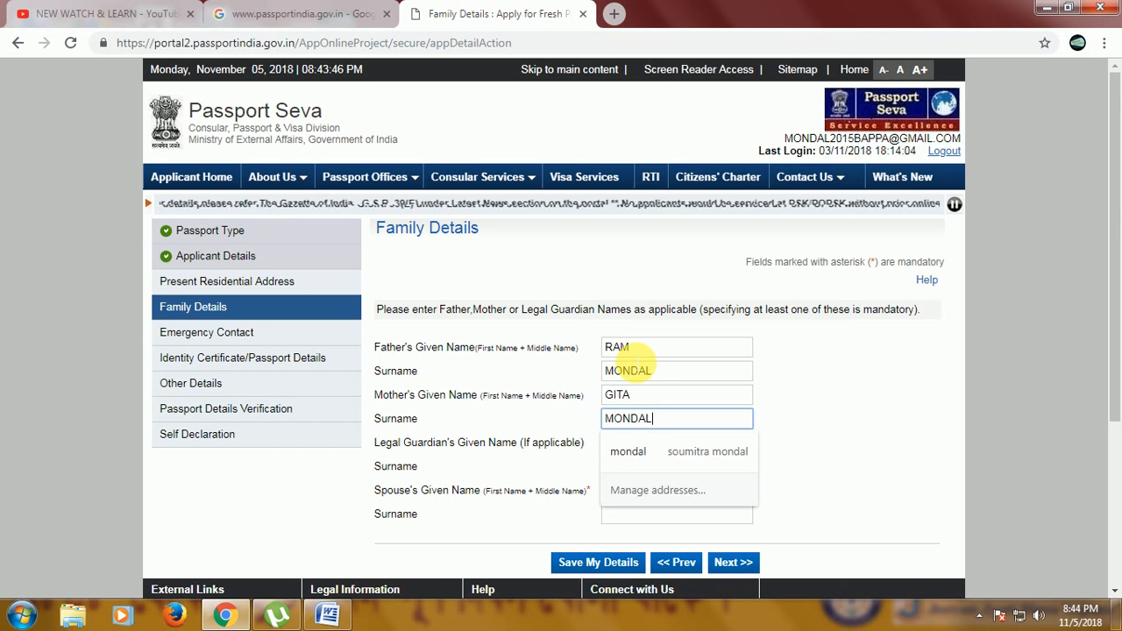
key("Tab")
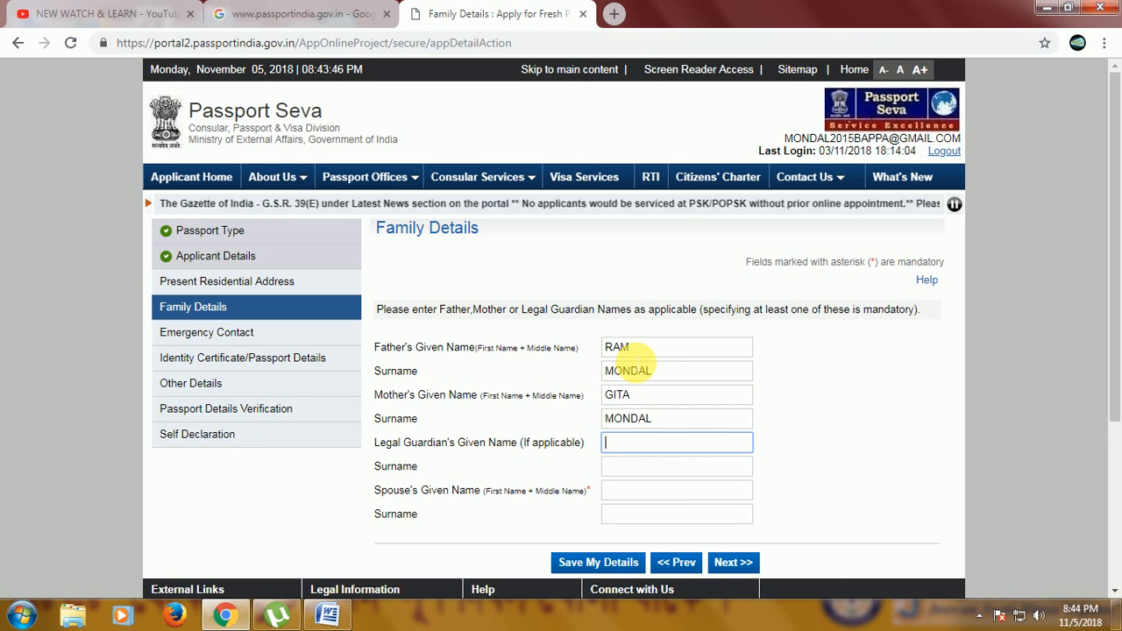
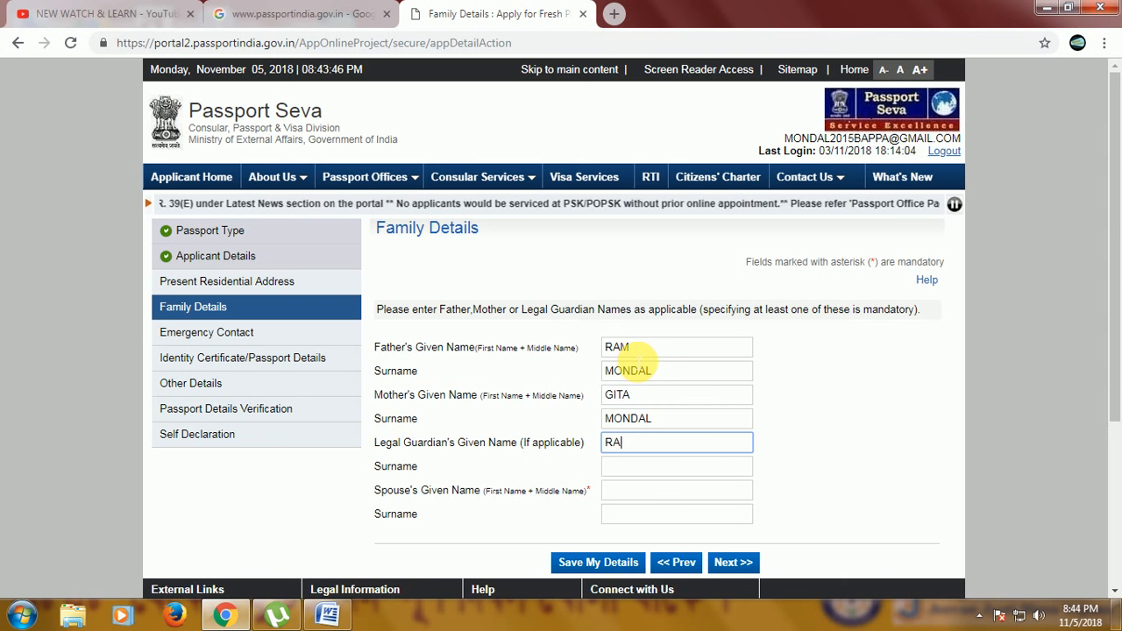
Enter the legal guardian's given name and surname.
key("Tab")
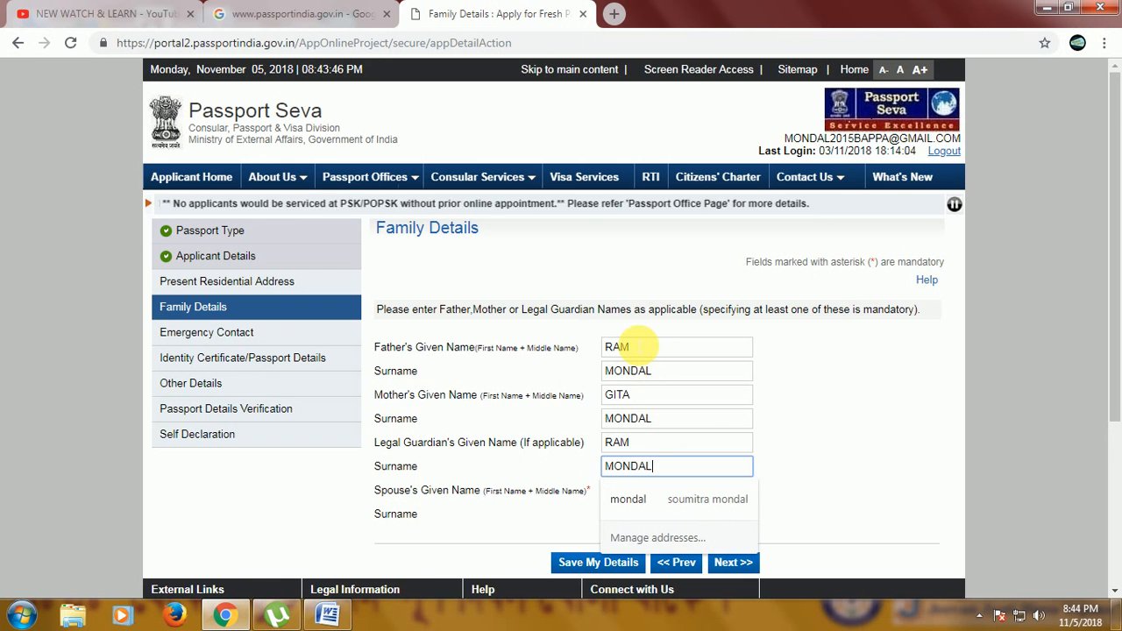
key("Tab")
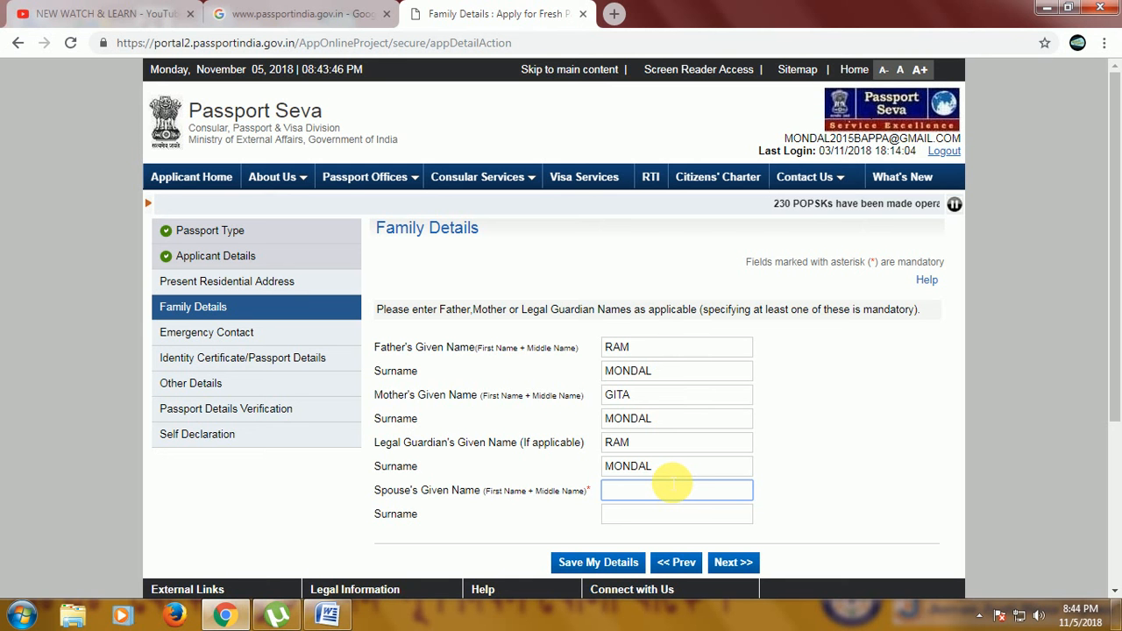
Enter the spouse's given name and save the family details.
type("SONALI")
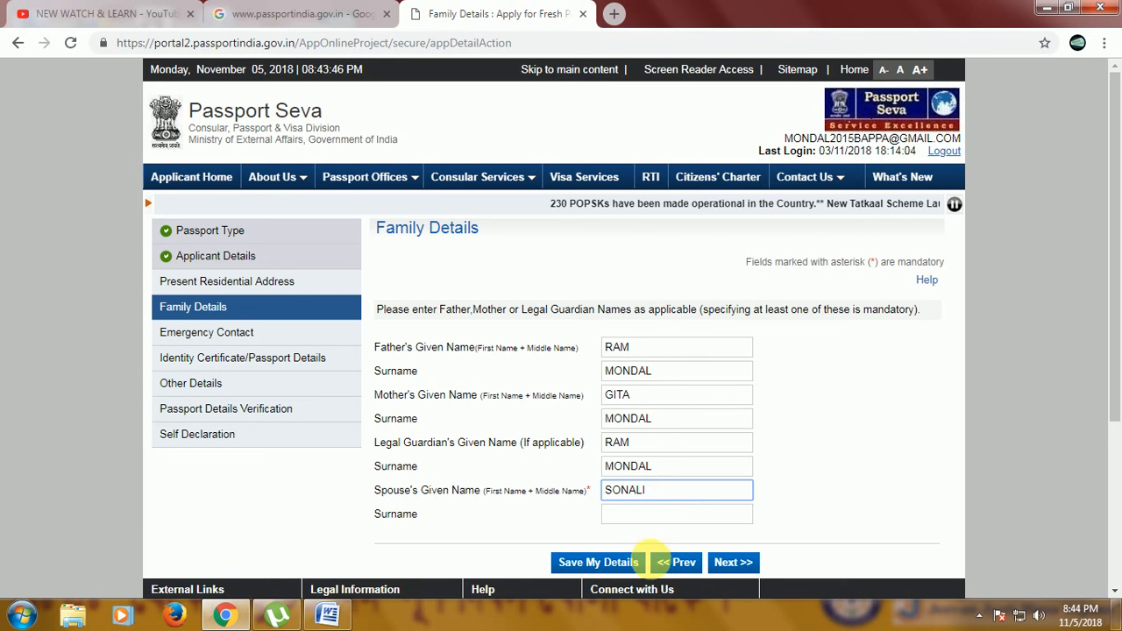
left_click(619, 562)
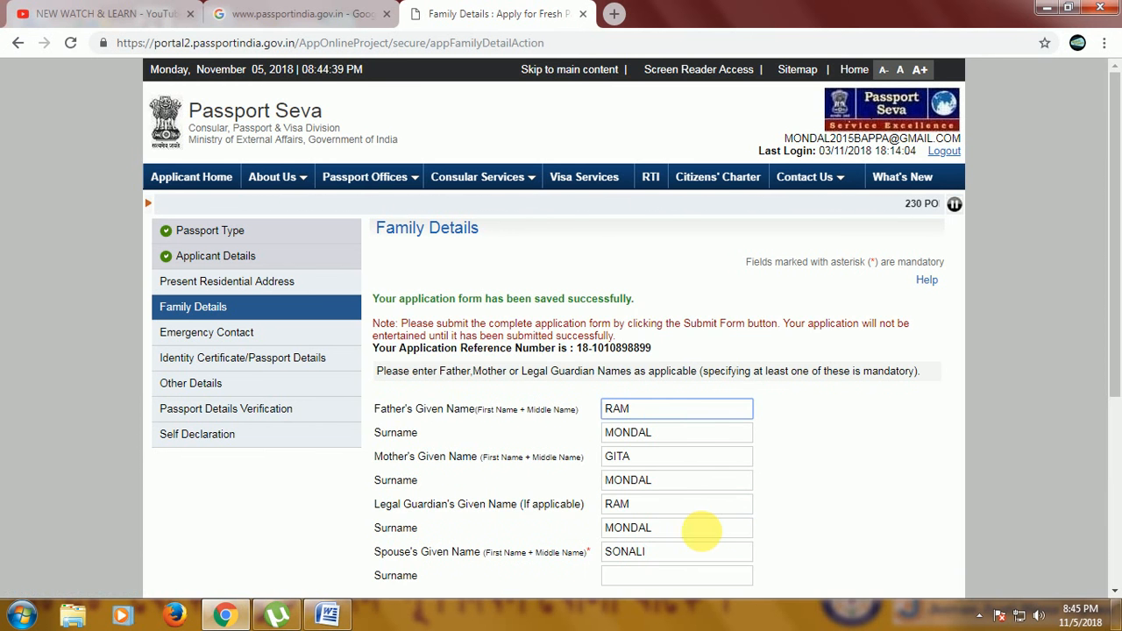
Select the application reference number and continue to the Present Residential Address page.
scroll(704, 531, "down", 3)
scroll(602, 382, "up", 2)
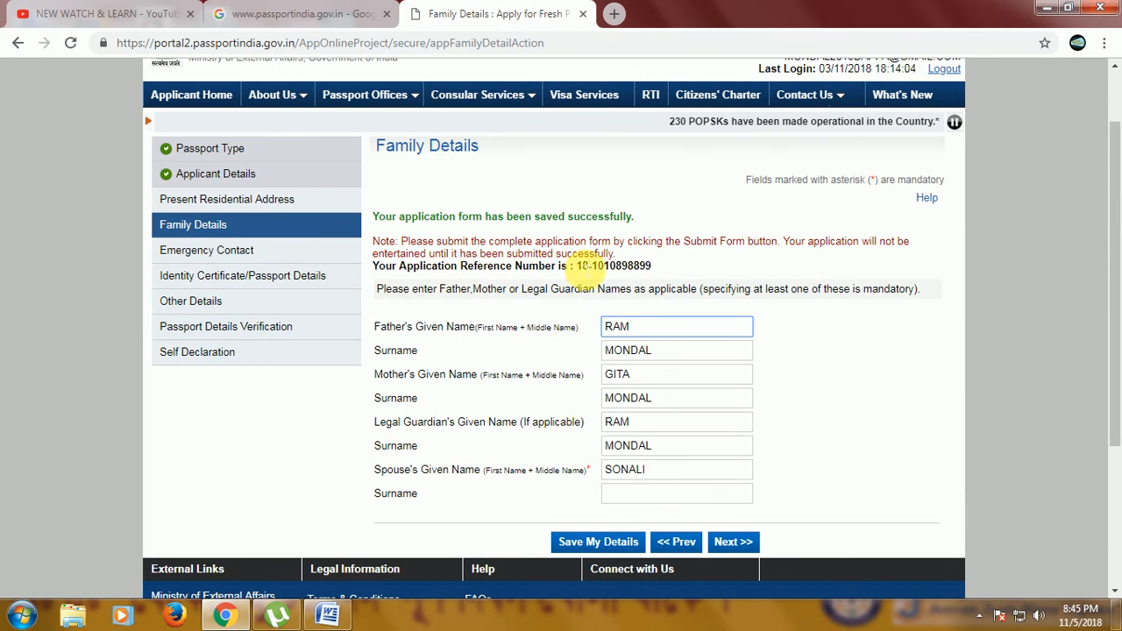
left_click_drag(672, 268, 576, 265)
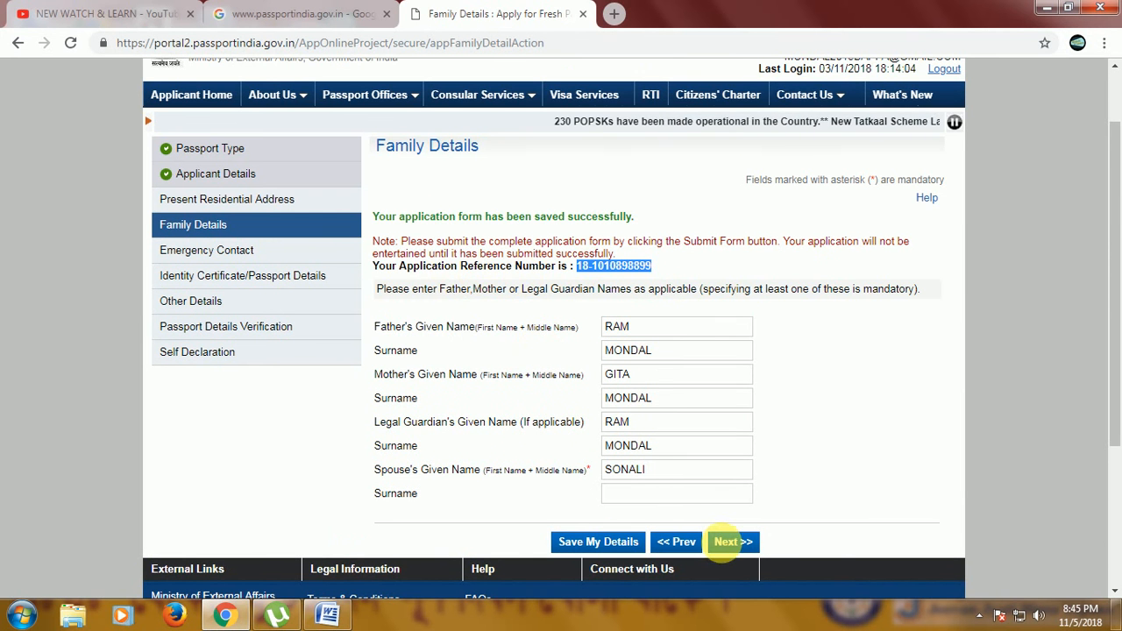
left_click(733, 542)
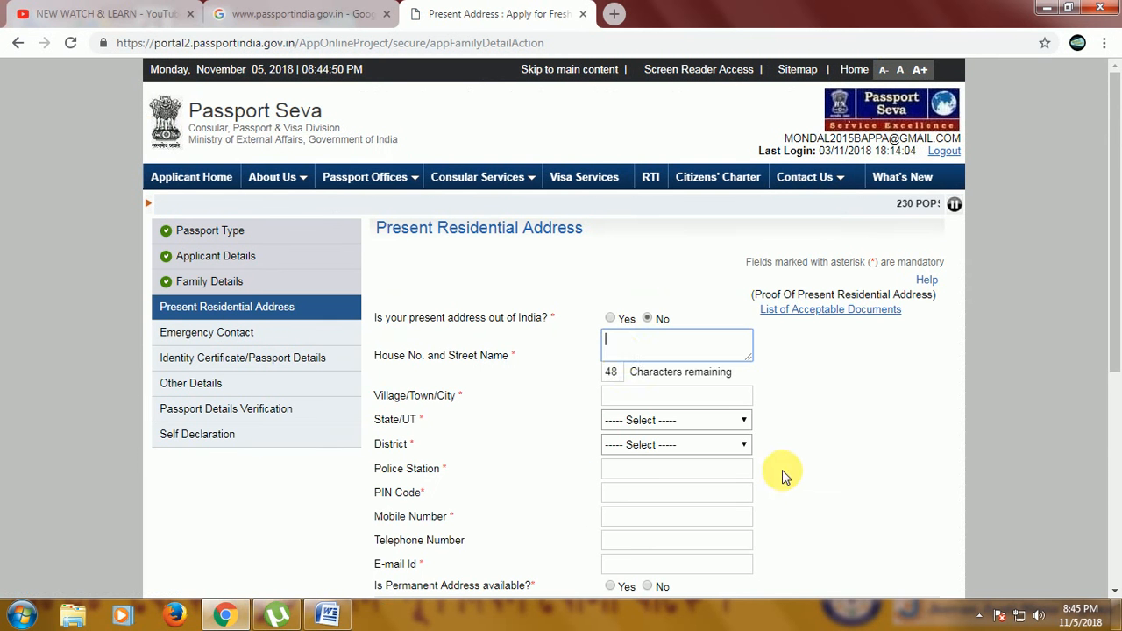
Enter the applicant's house number and street name in the present residential address.
left_click(629, 347)
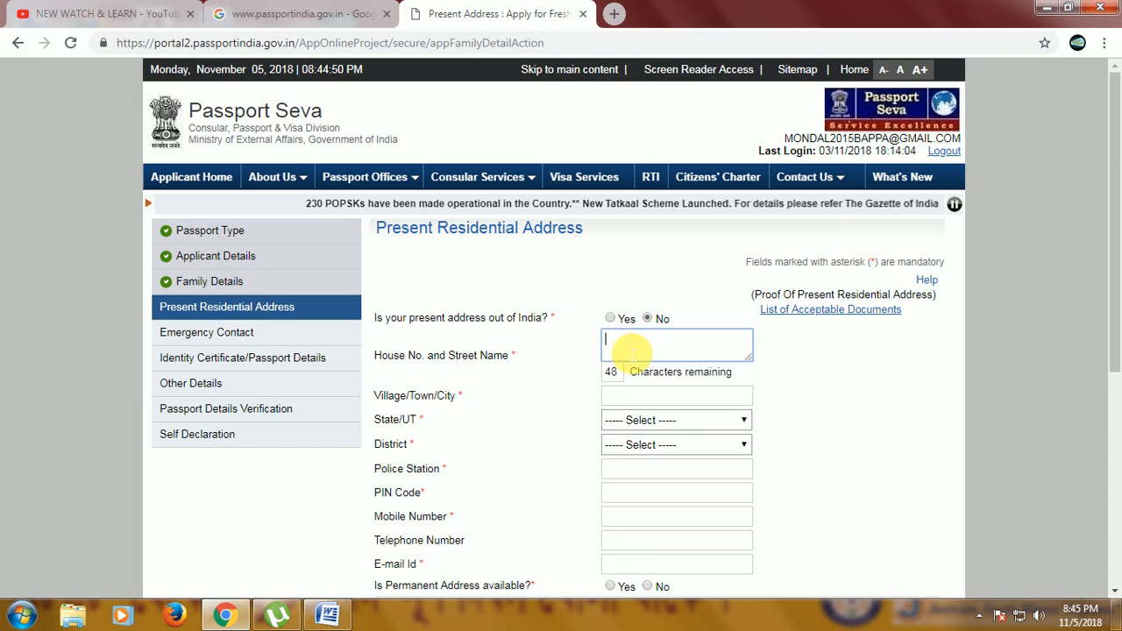
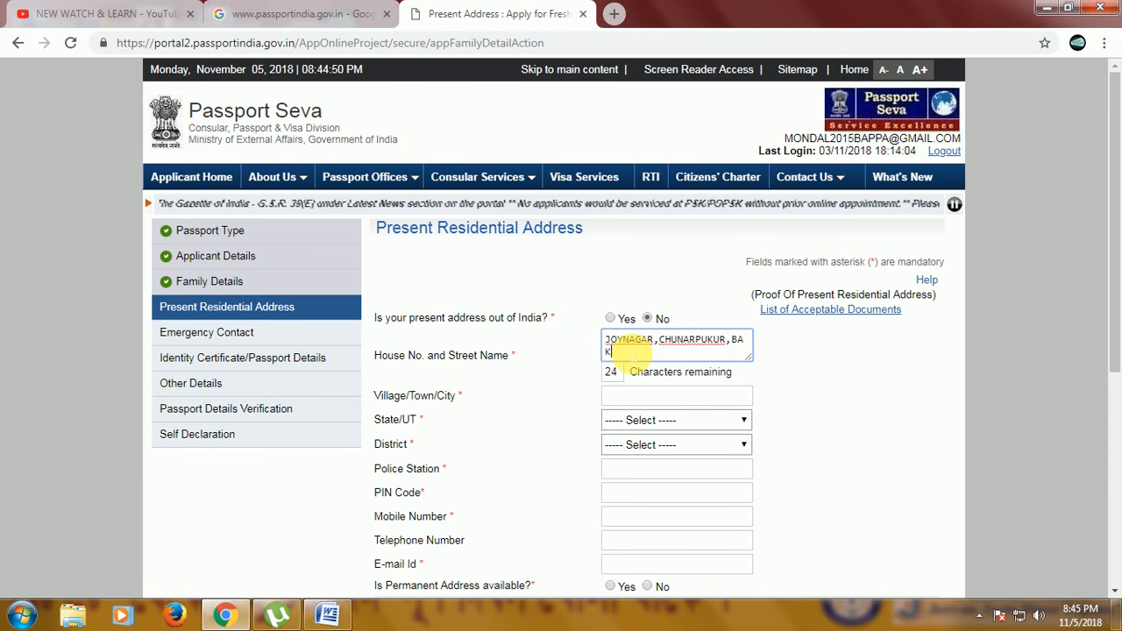
Enter the village/town/city of the present address and select West Bengal as the state.
left_click(621, 399)
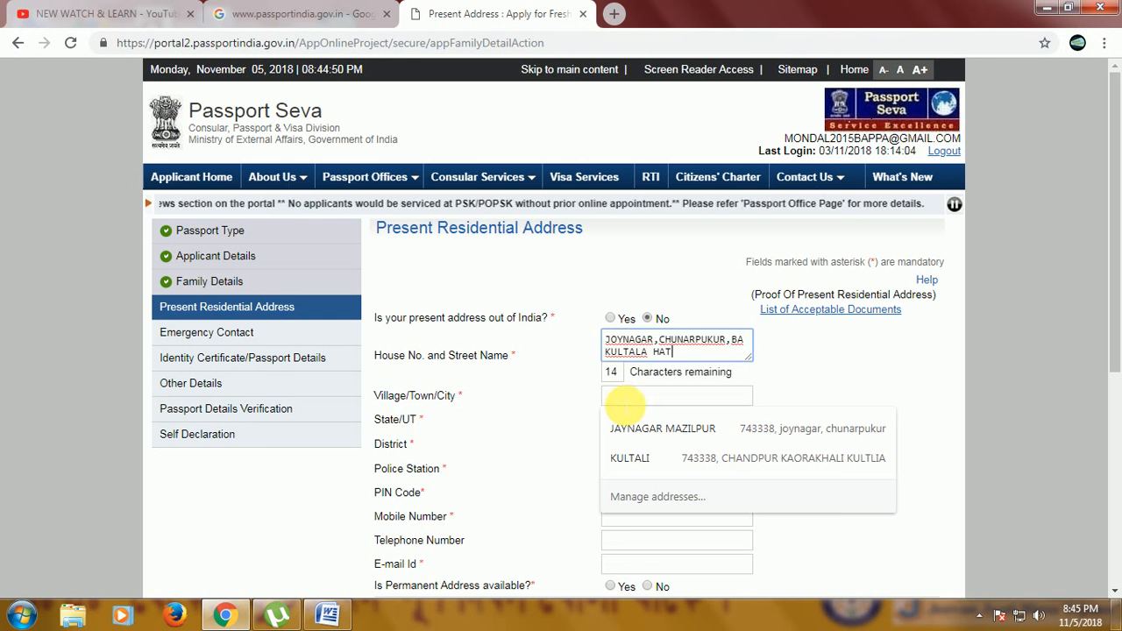
type("CH")
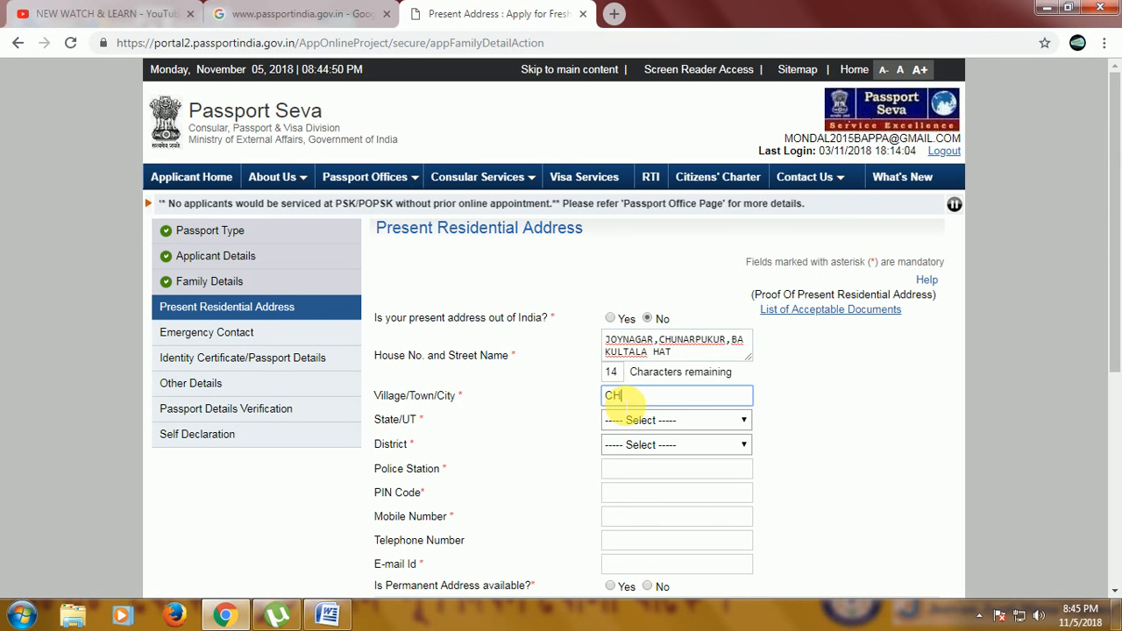
type("UNARPUKUR")
key("Tab")
left_click(645, 422)
key("w")
key("Return")
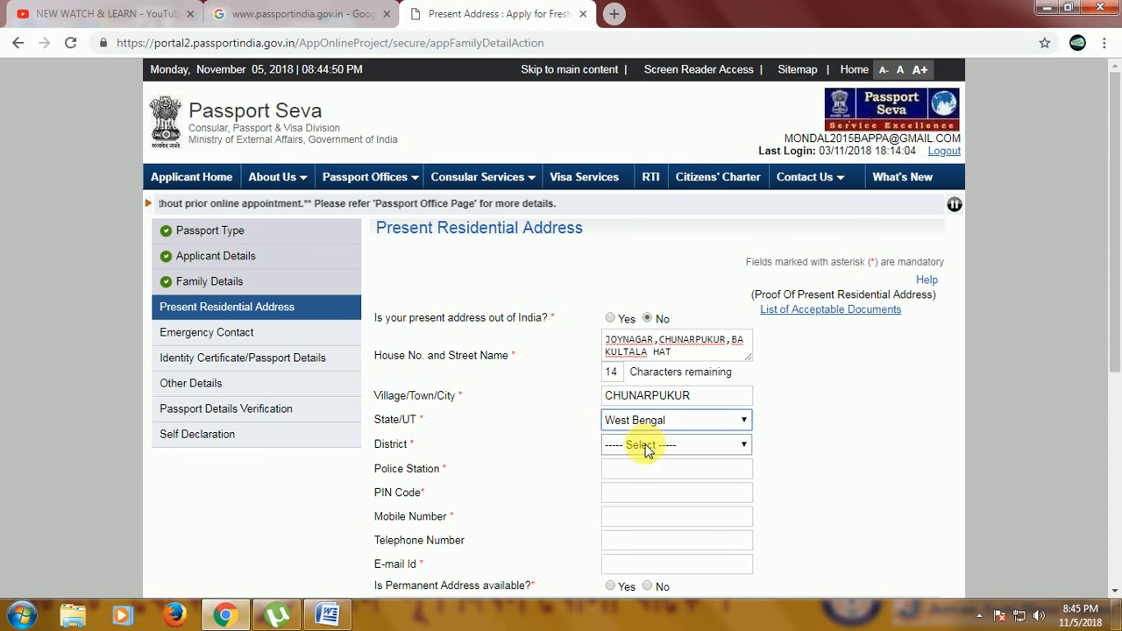
Select SUNDARBAN as the district of the present address.
left_click(640, 446)
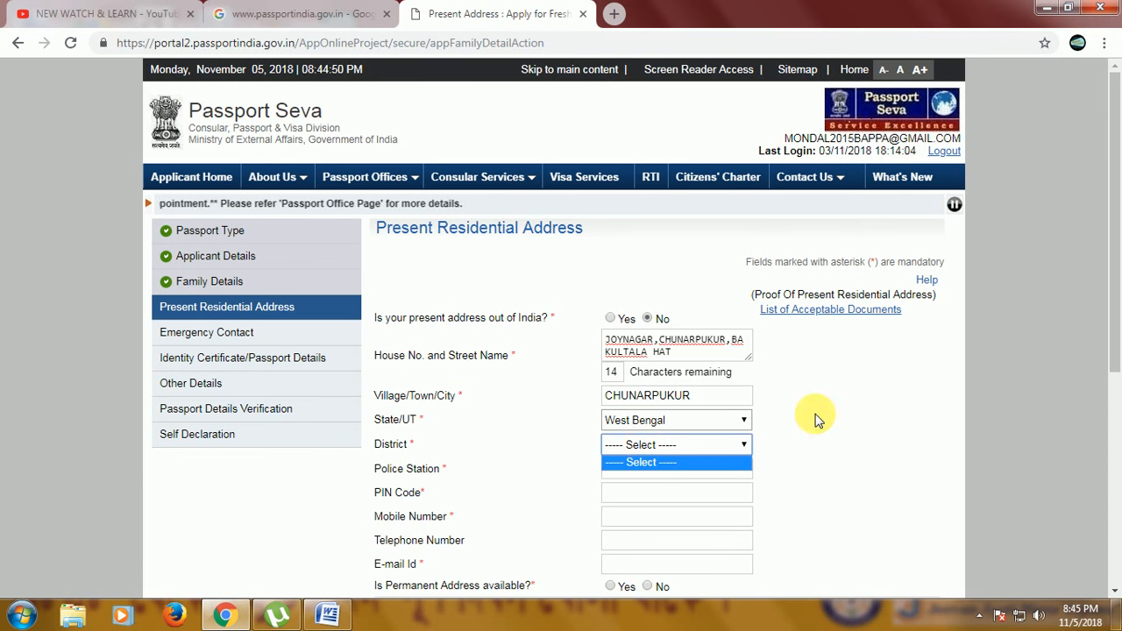
left_click(724, 444)
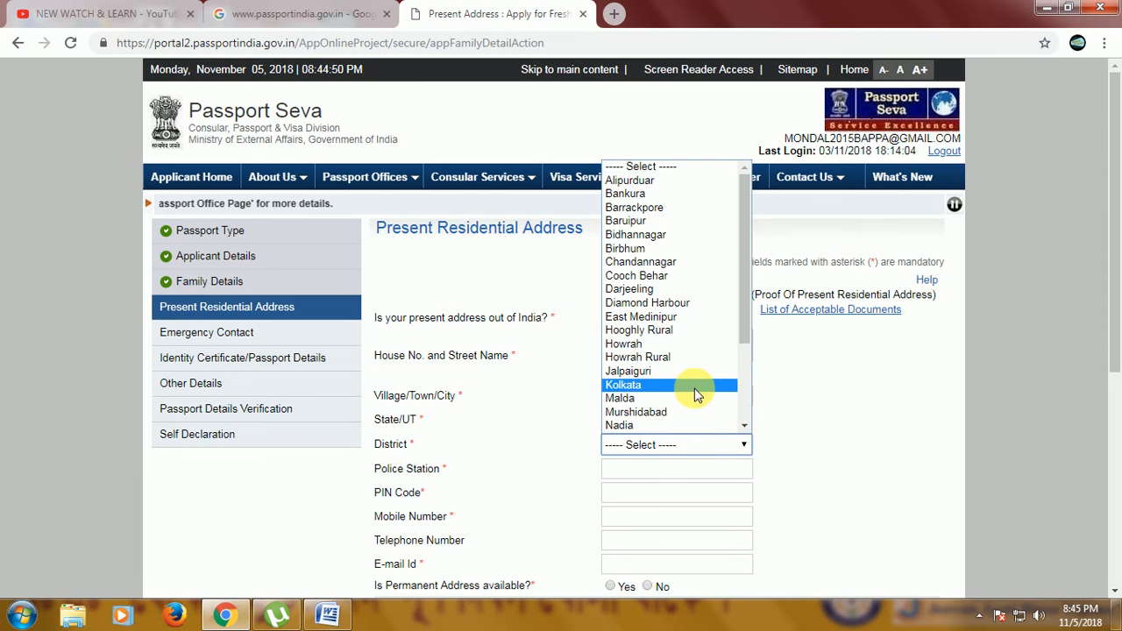
scroll(671, 359, "down", 3)
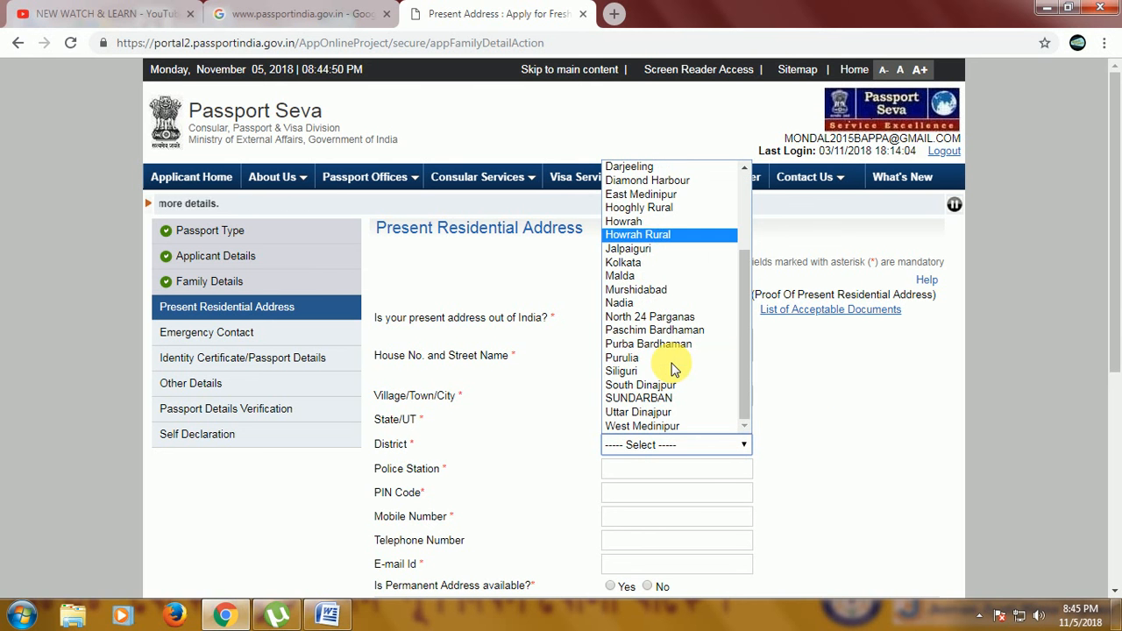
left_click(880, 410)
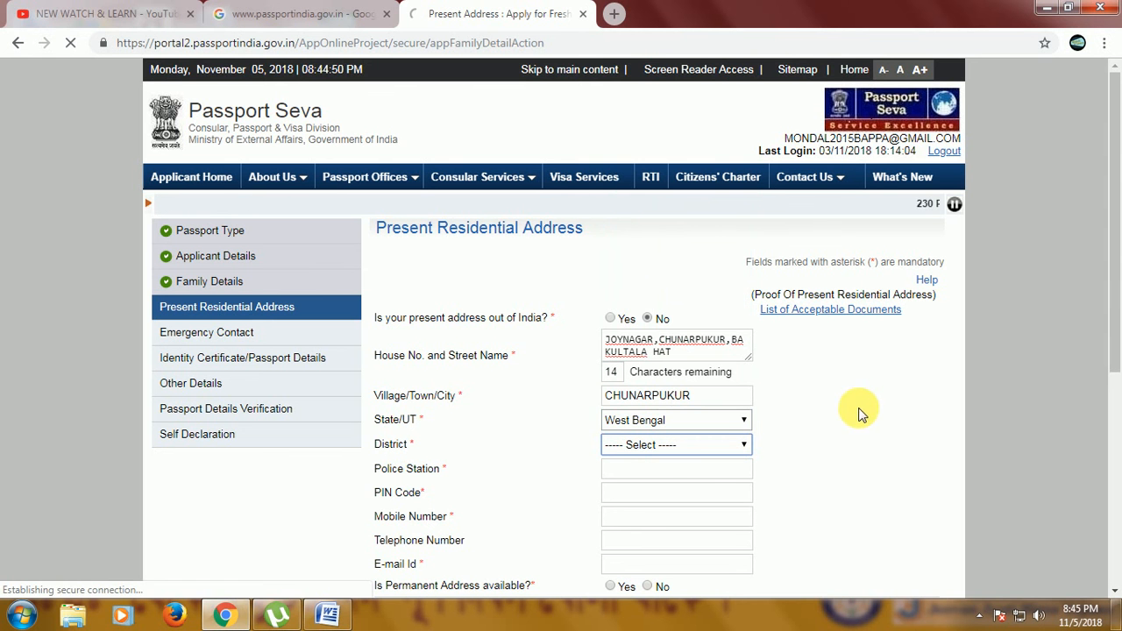
left_click(656, 471)
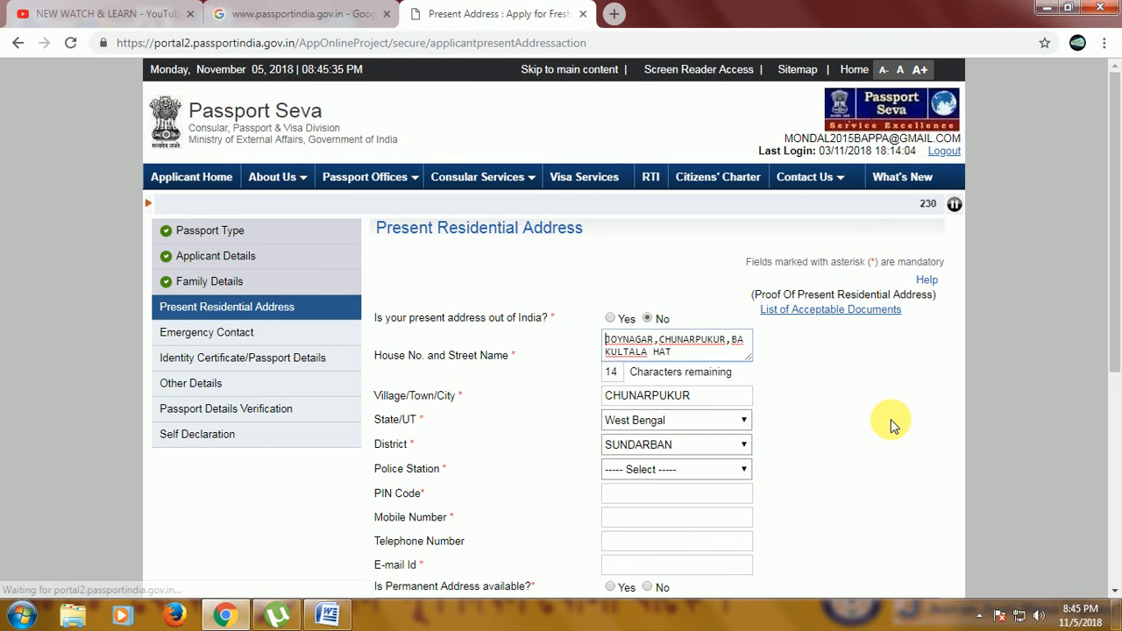
left_click(651, 469)
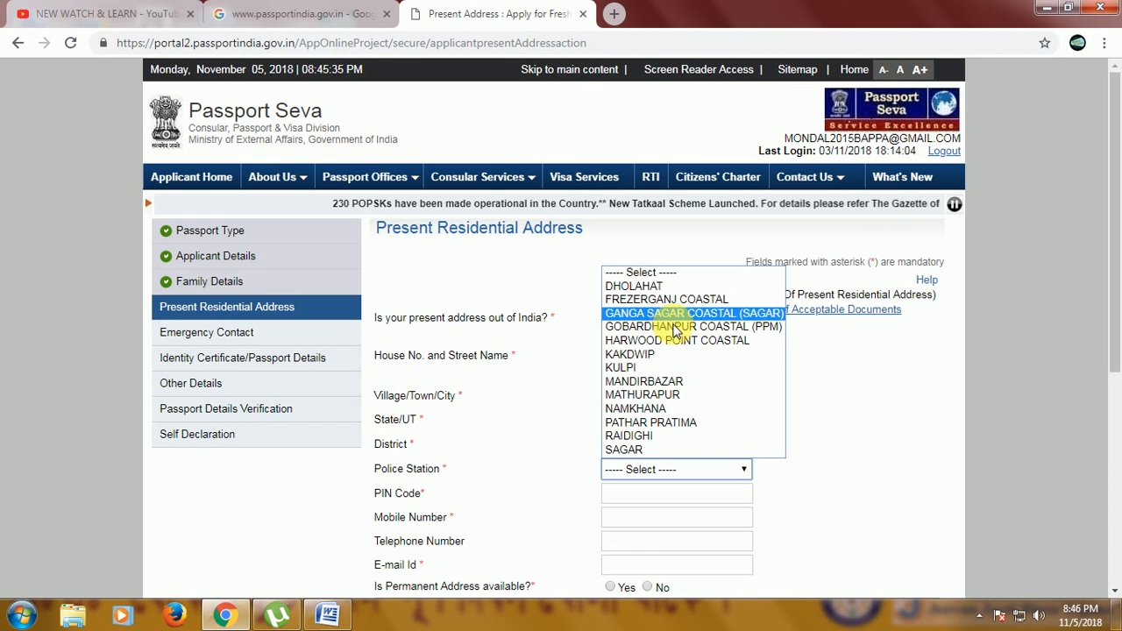
left_click(869, 404)
Change the district to Baruipur and select JOYNAGAR as the police station.
left_click(680, 452)
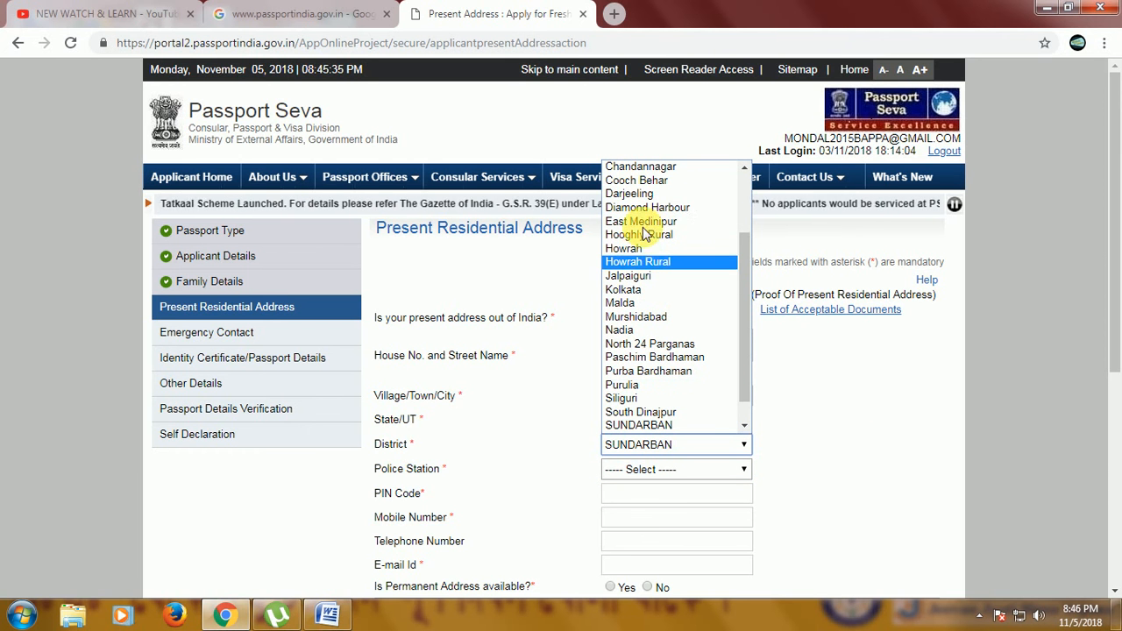
scroll(653, 236, "up", 3)
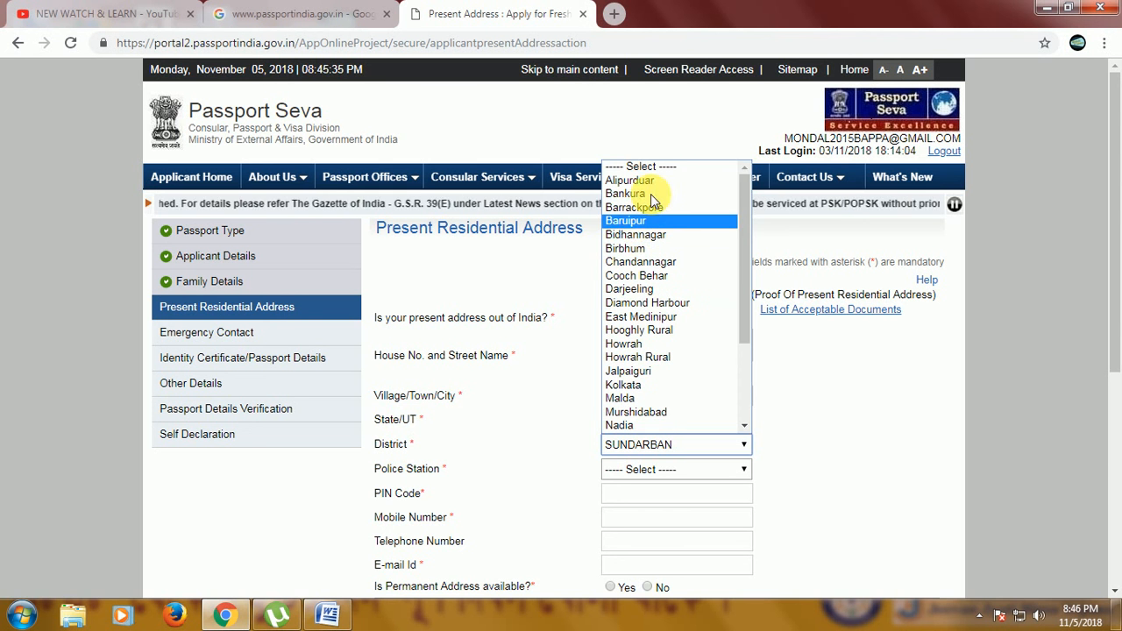
left_click(635, 221)
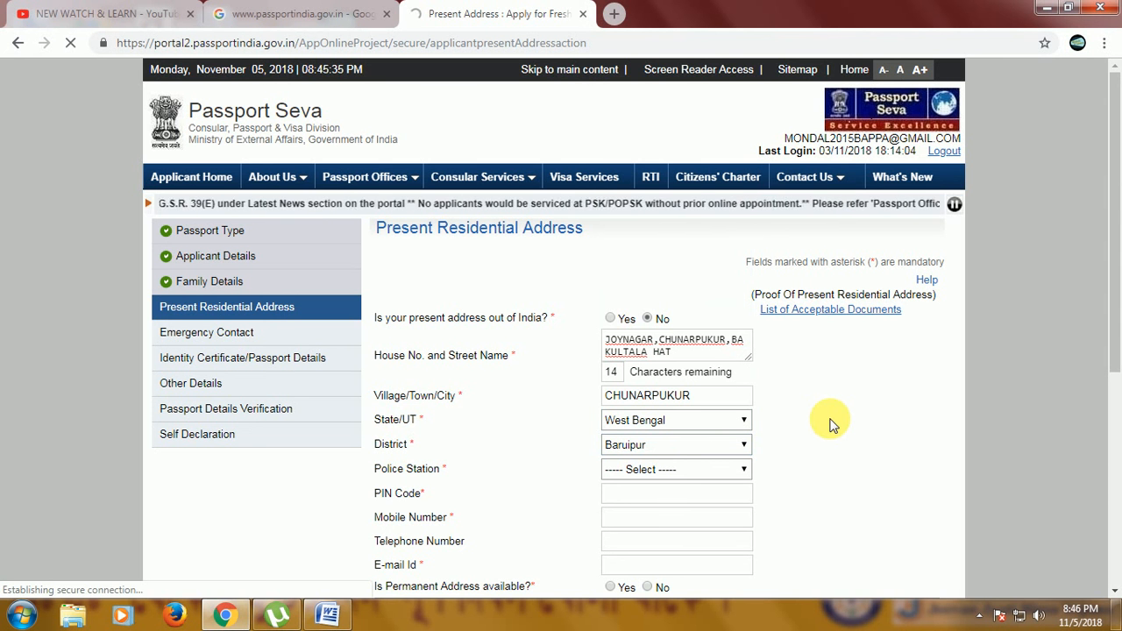
left_click(708, 472)
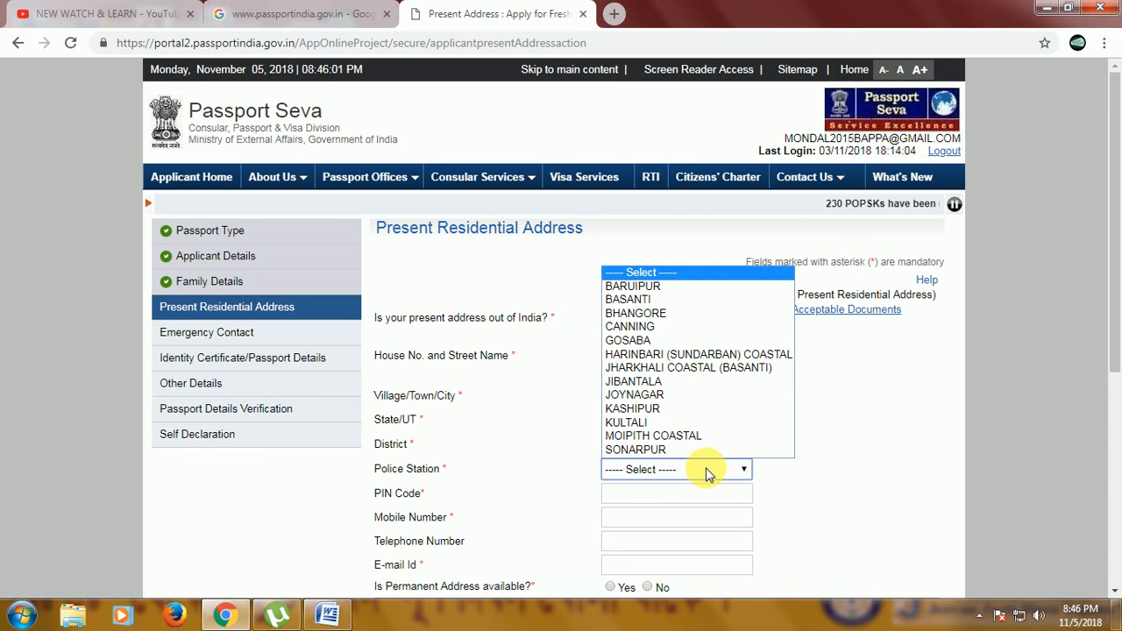
left_click(651, 396)
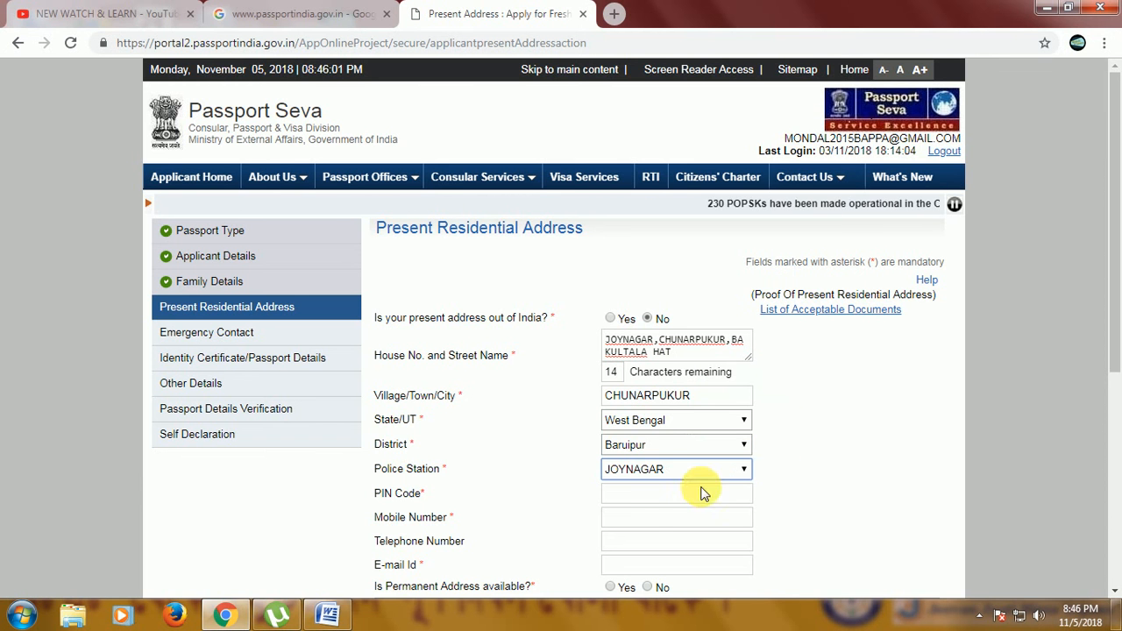
Fill in the PIN code from the autofill suggestion and enter the applicant's mobile number.
left_click(648, 500)
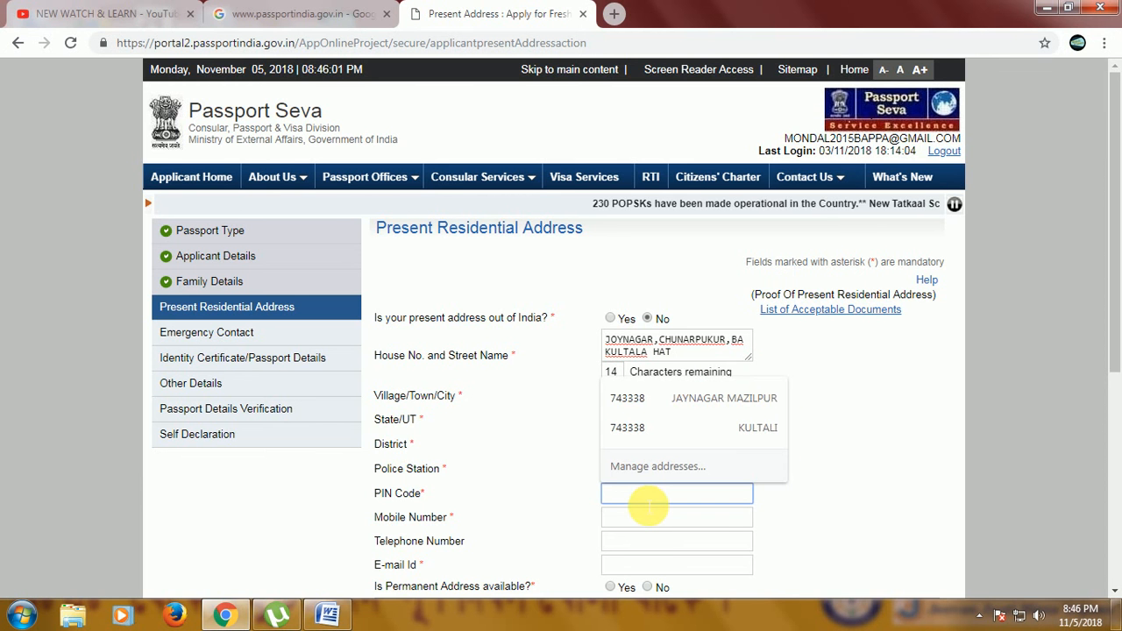
left_click(653, 524)
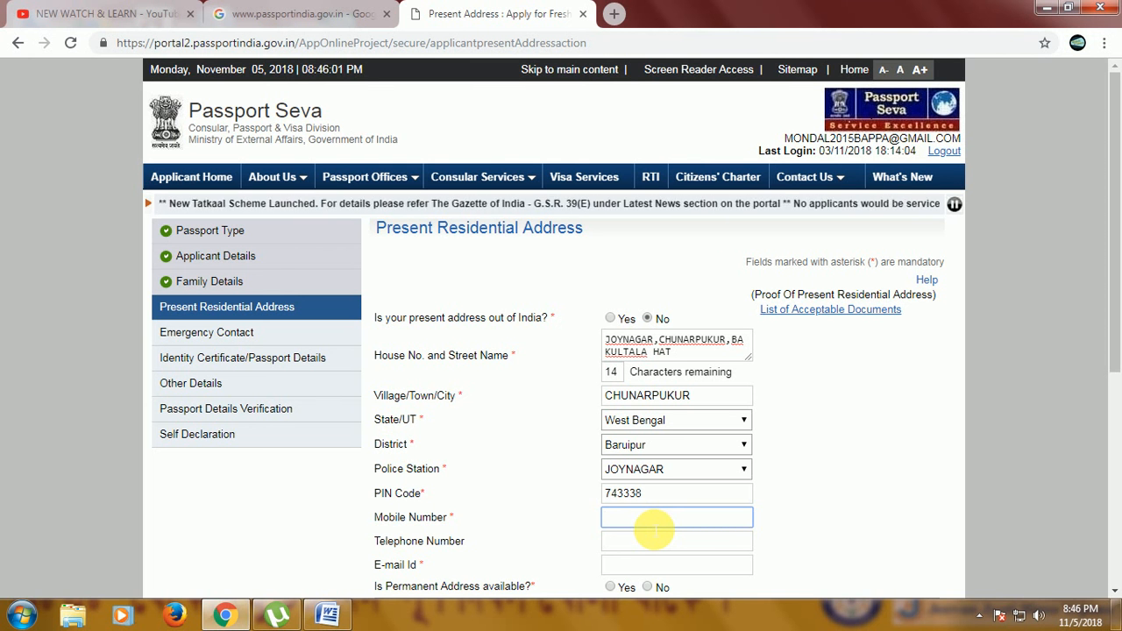
type("1234567890")
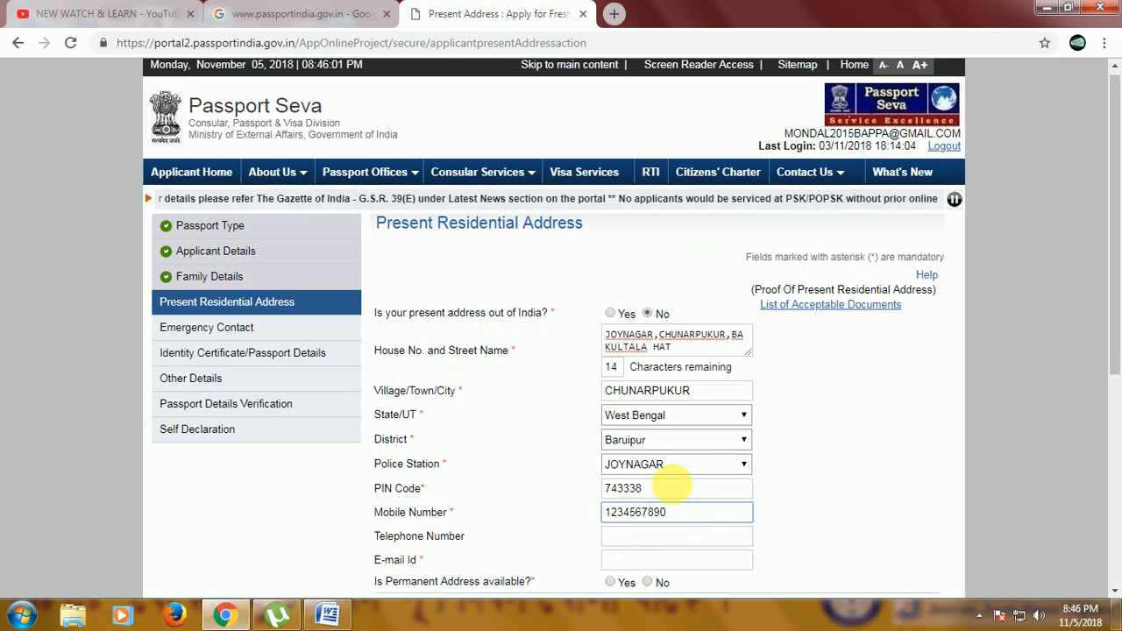
scroll(635, 465, "down", 1)
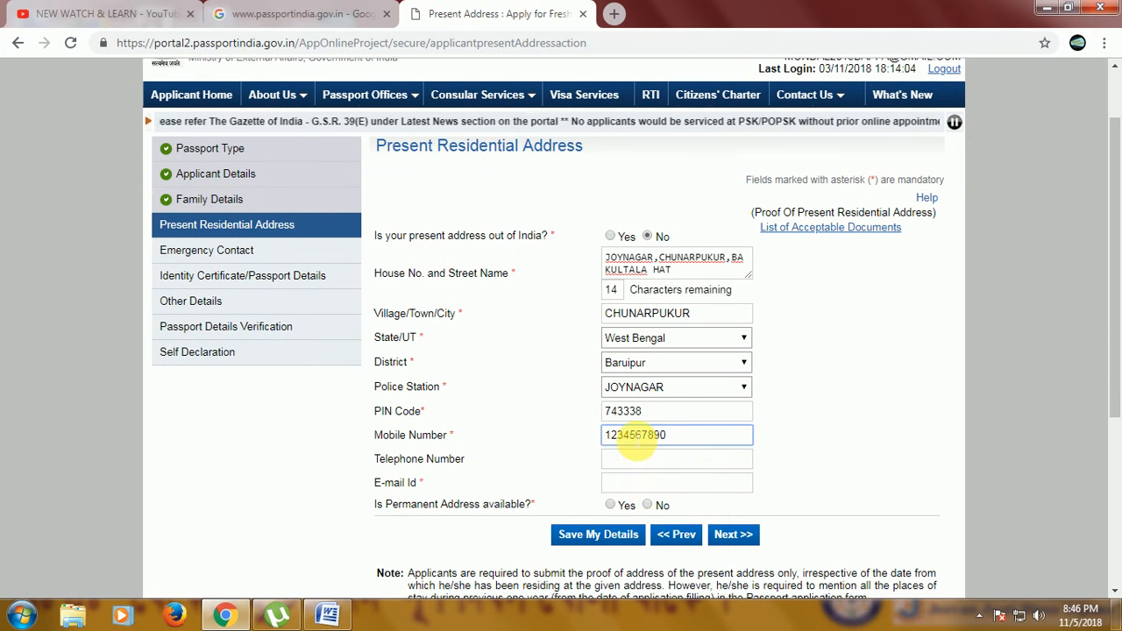
Fill in the applicant's e-mail address for the present residential address.
left_click(648, 483)
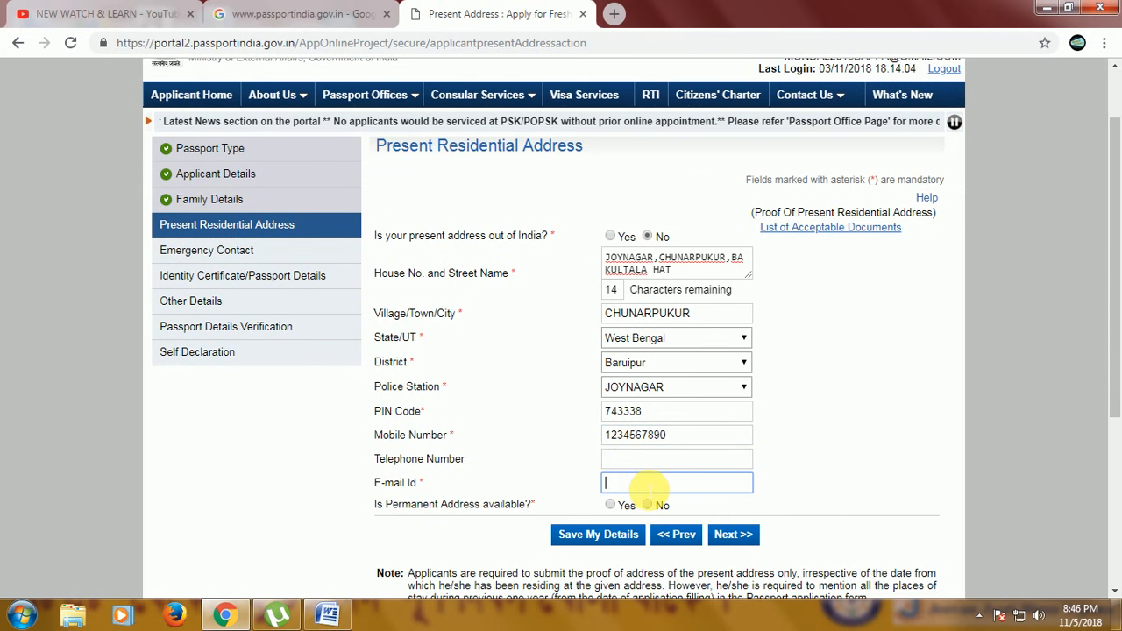
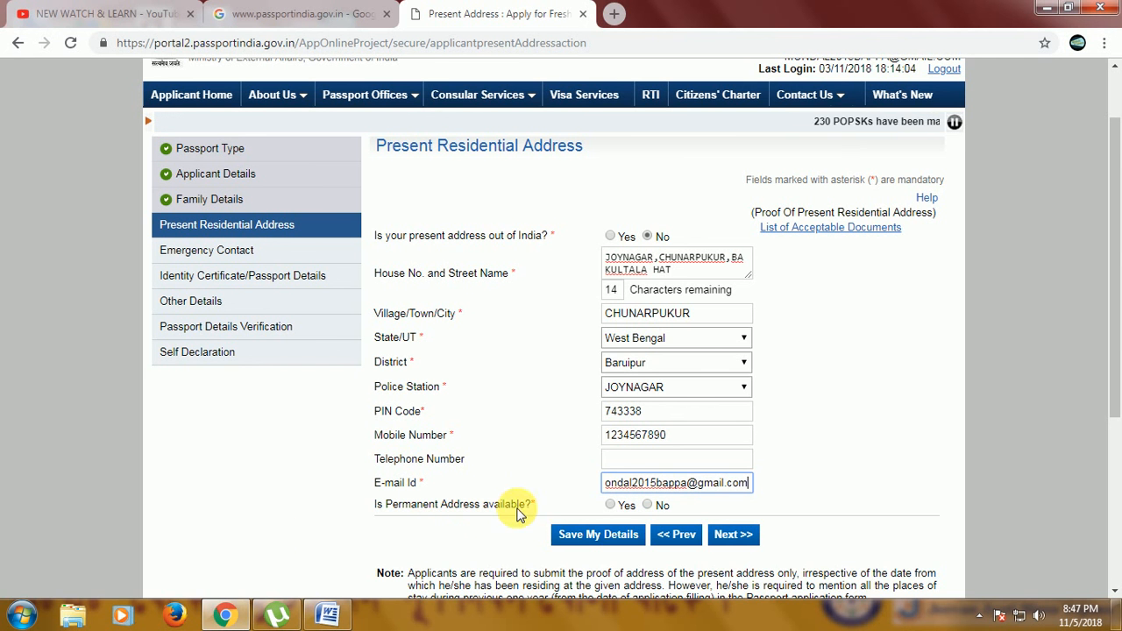
Answer Yes to permanent address available and same as present address, then save the details and accept the RPO notice.
left_click(612, 506)
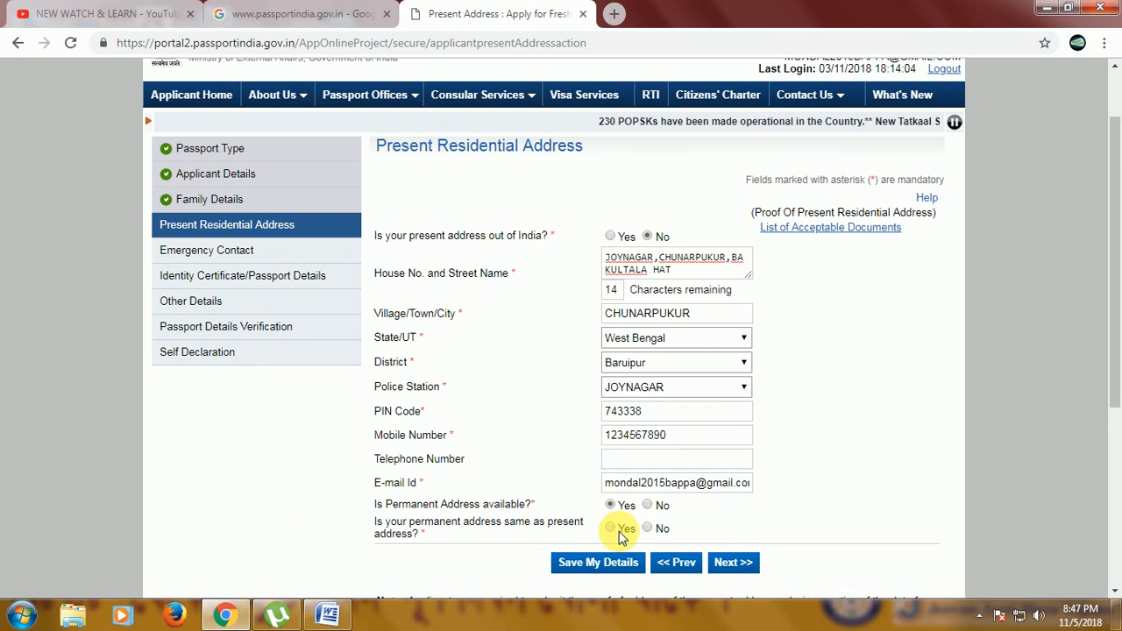
left_click(612, 529)
left_click(599, 562)
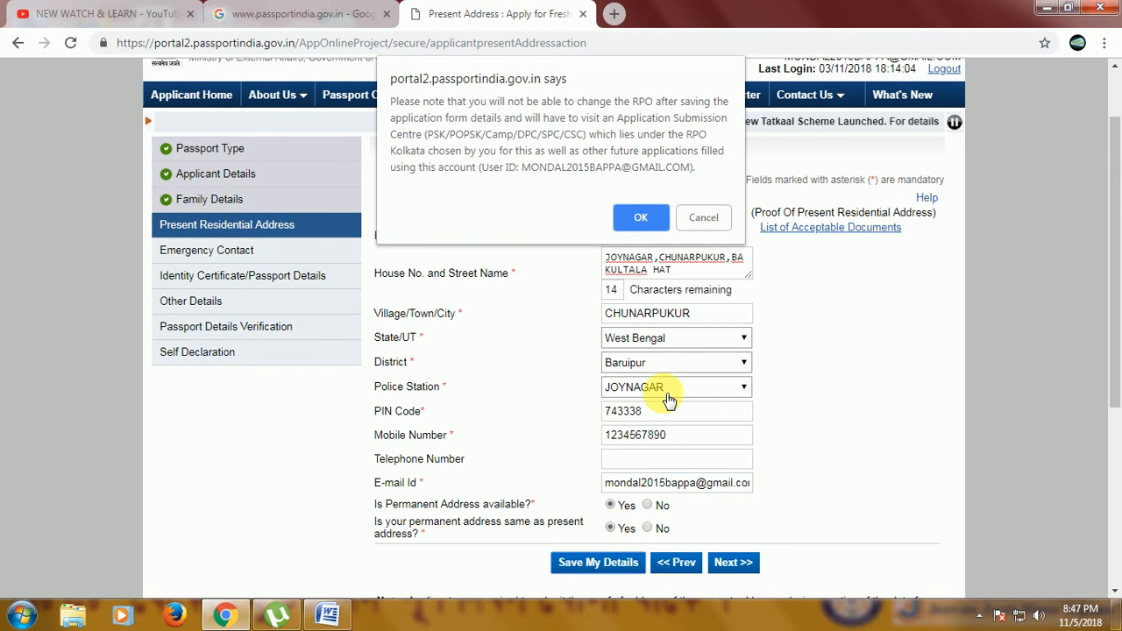
left_click(640, 220)
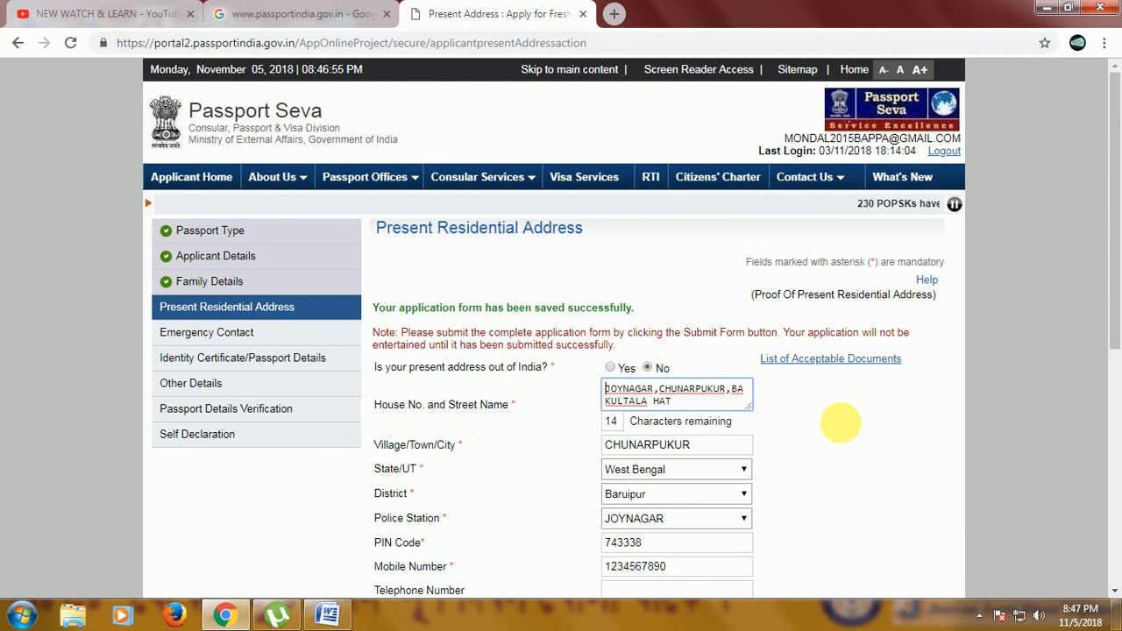
Continue to the Emergency Contact page, accepting the RPO notice.
scroll(839, 424, "down", 5)
left_click(726, 279)
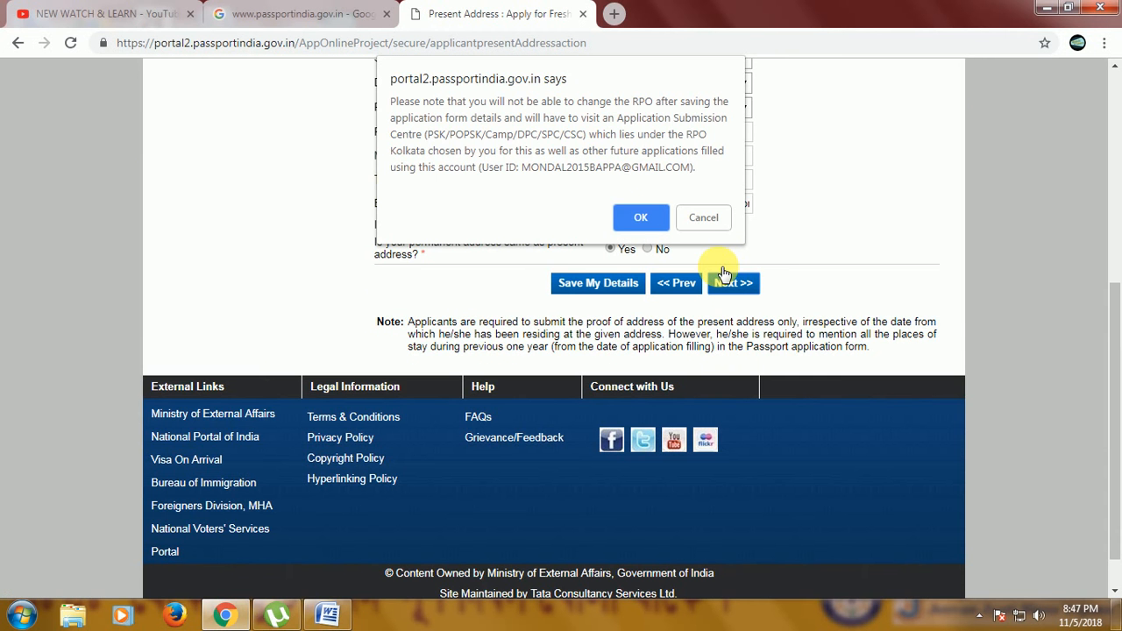
left_click(643, 217)
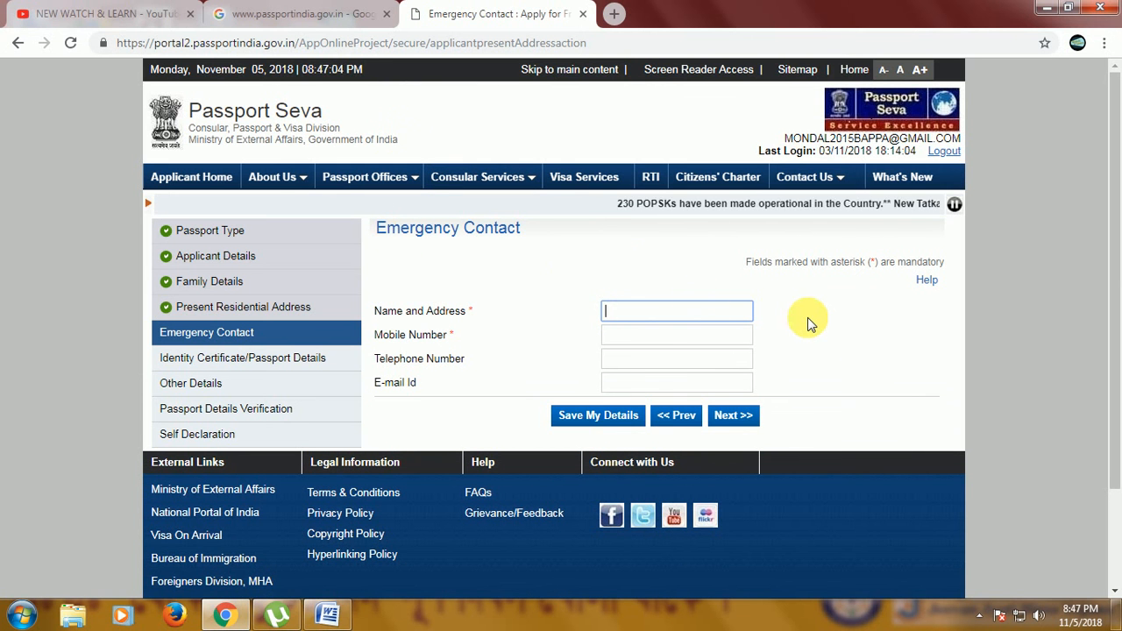
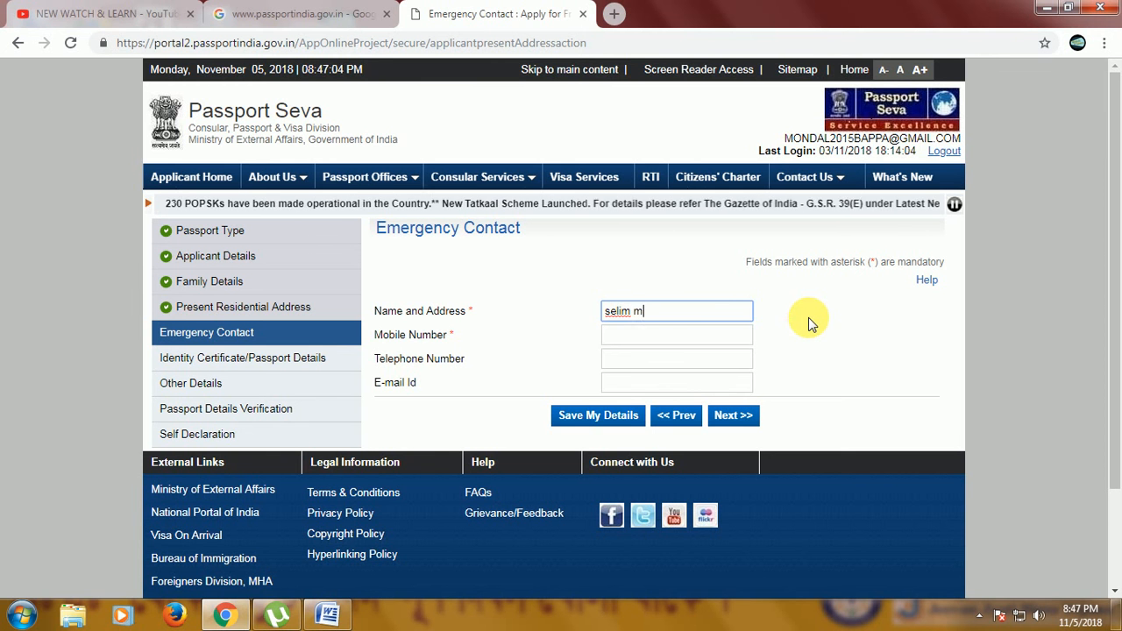
Enter a name in the emergency contact's name and address field.
key("Tab")
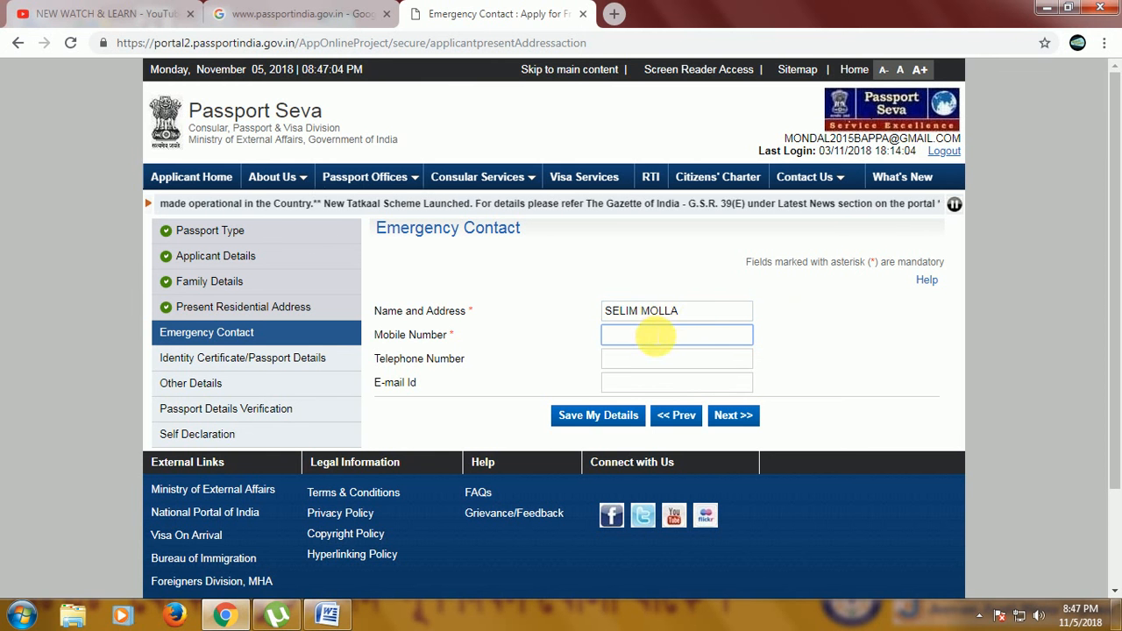
Replace the emergency contact's name and address with a different person's name.
left_click_drag(692, 316, 543, 313)
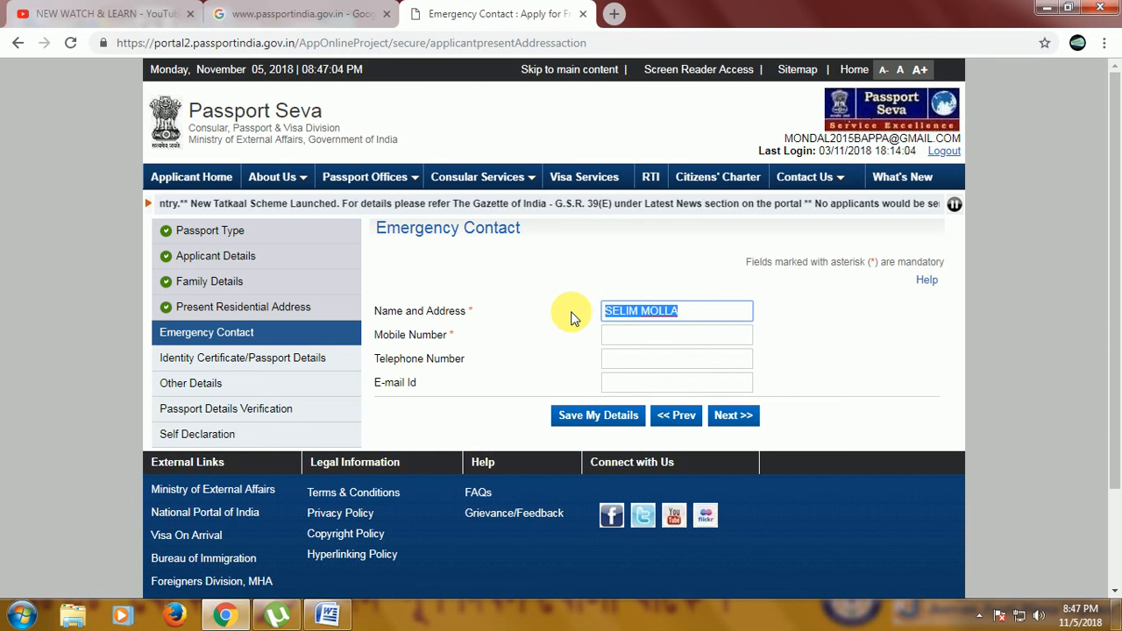
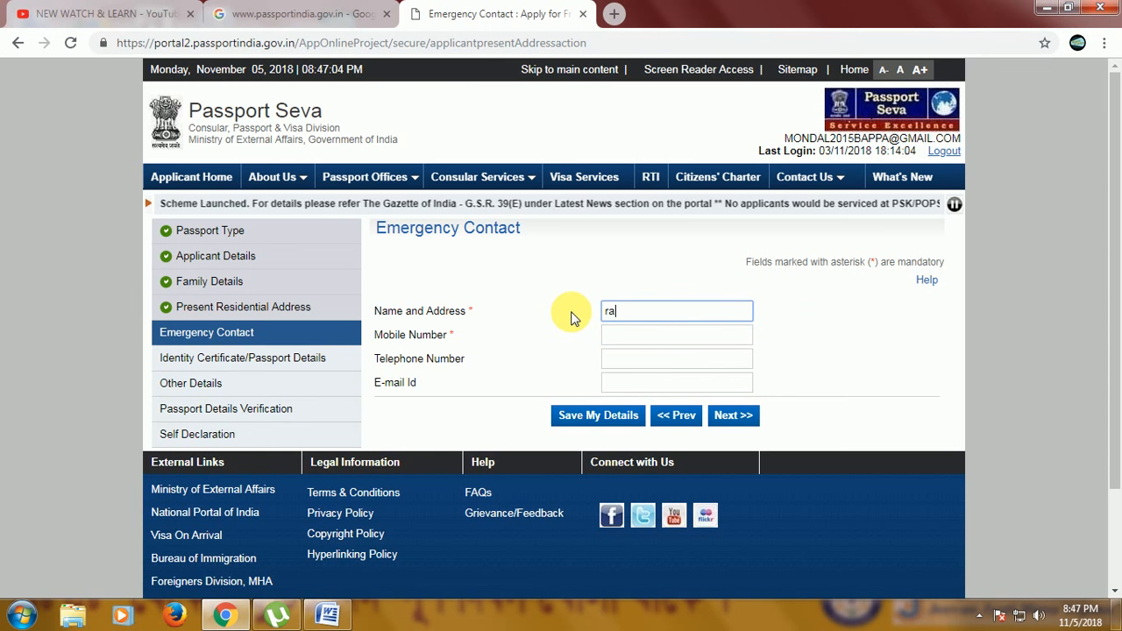
key("Tab")
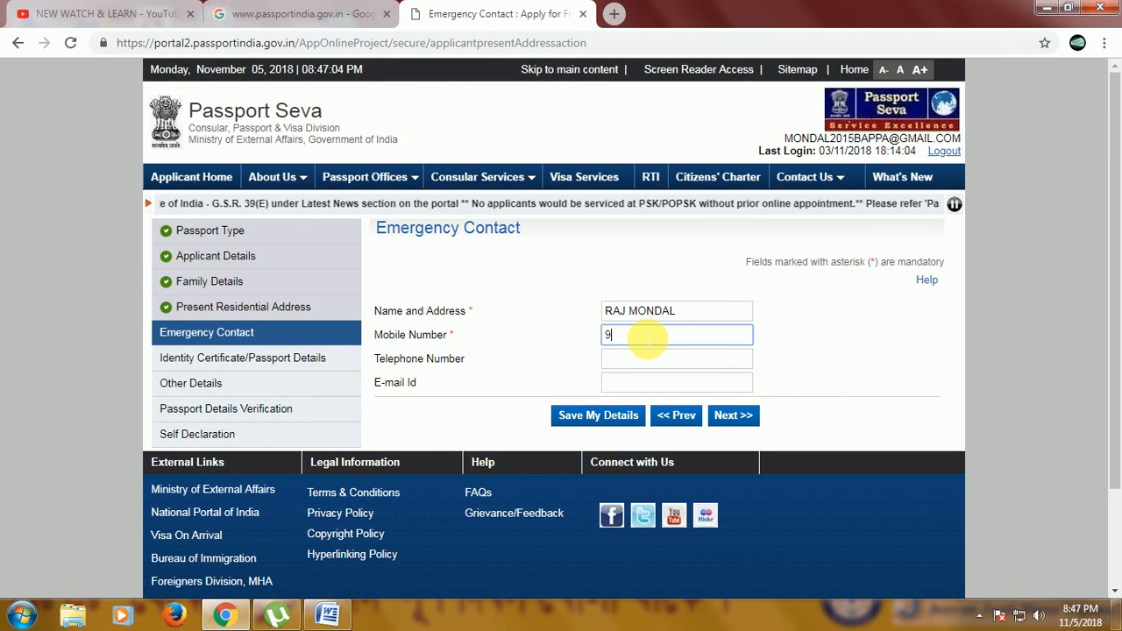
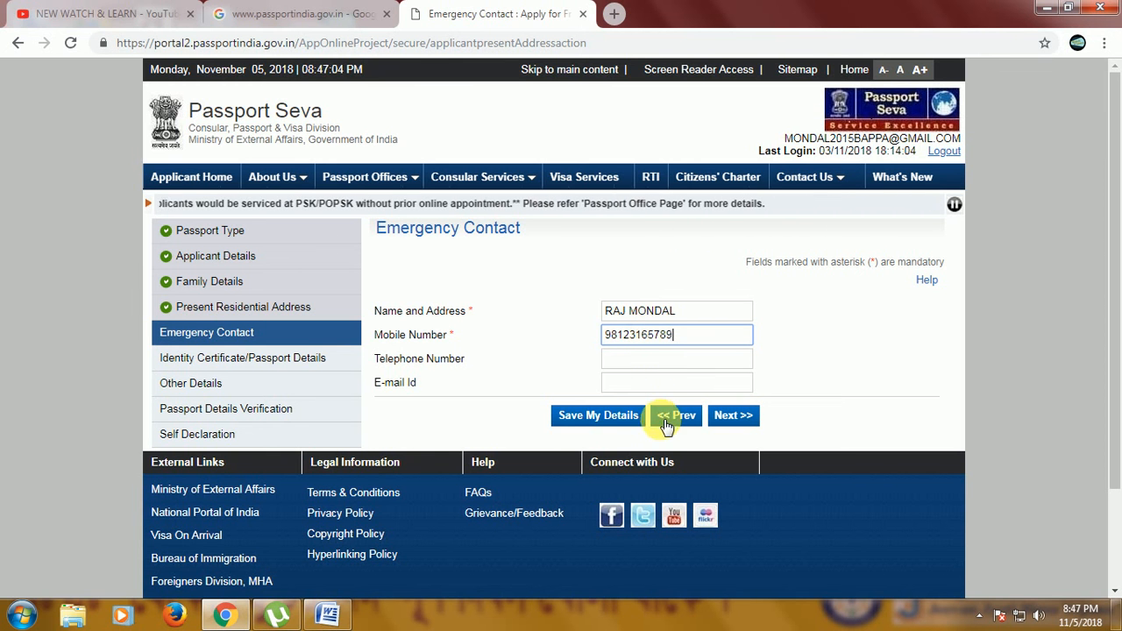
Enter the emergency contact's mobile number, save the details and continue to the Identity Certificate/Passport Details page.
left_click(601, 417)
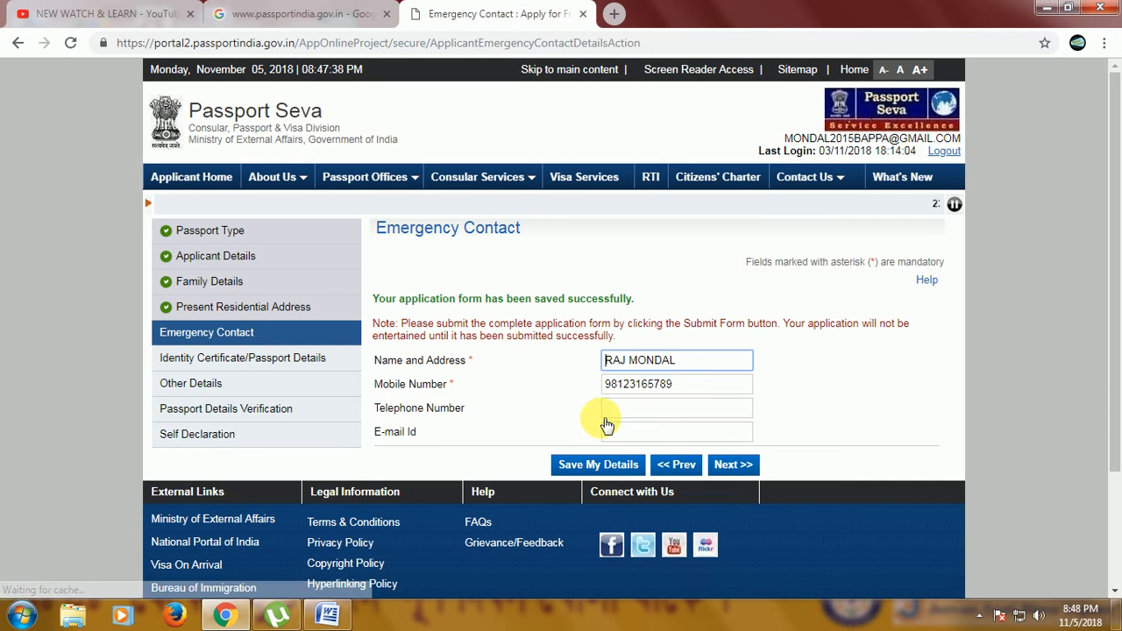
left_click(733, 465)
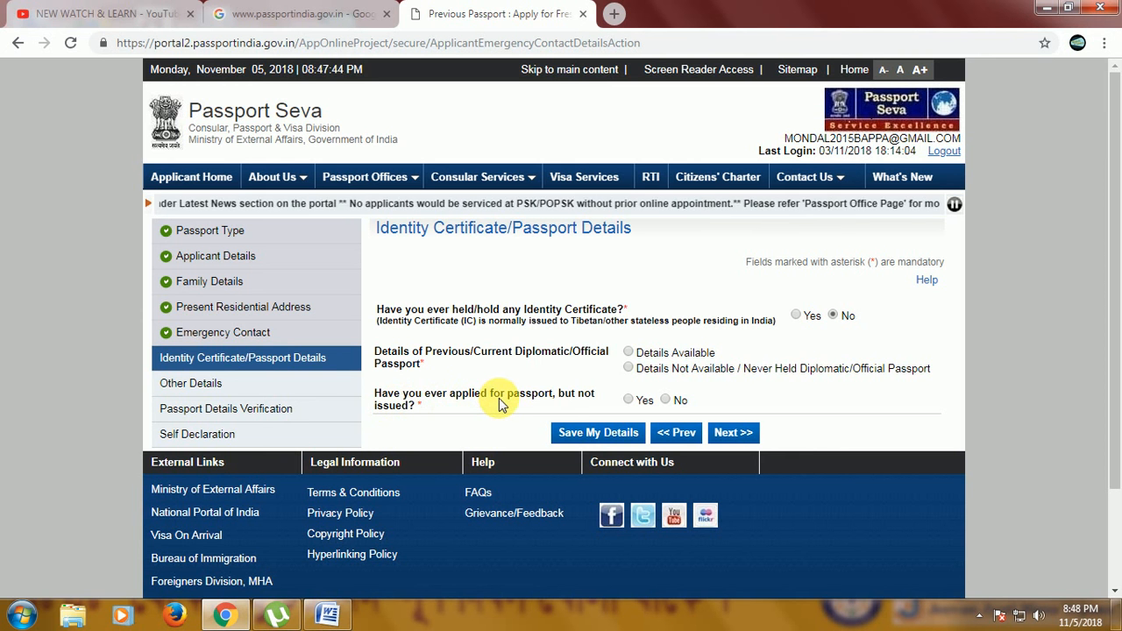
Answer No to having applied for a passport not issued, choose Details Not Available for a diplomatic passport, and save.
left_click(667, 400)
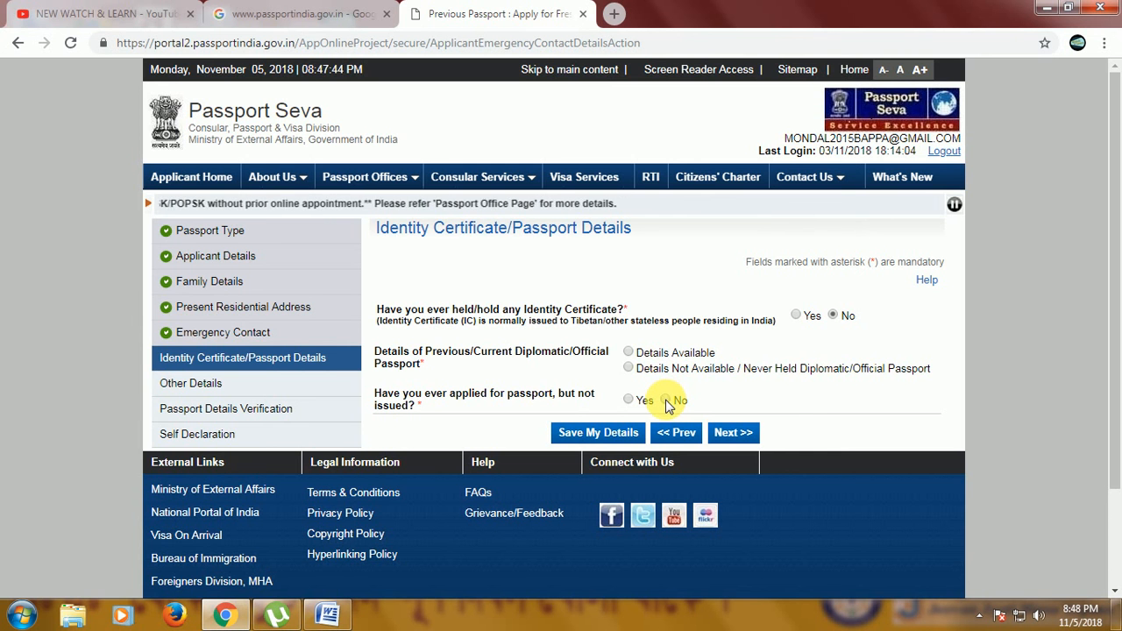
left_click(603, 435)
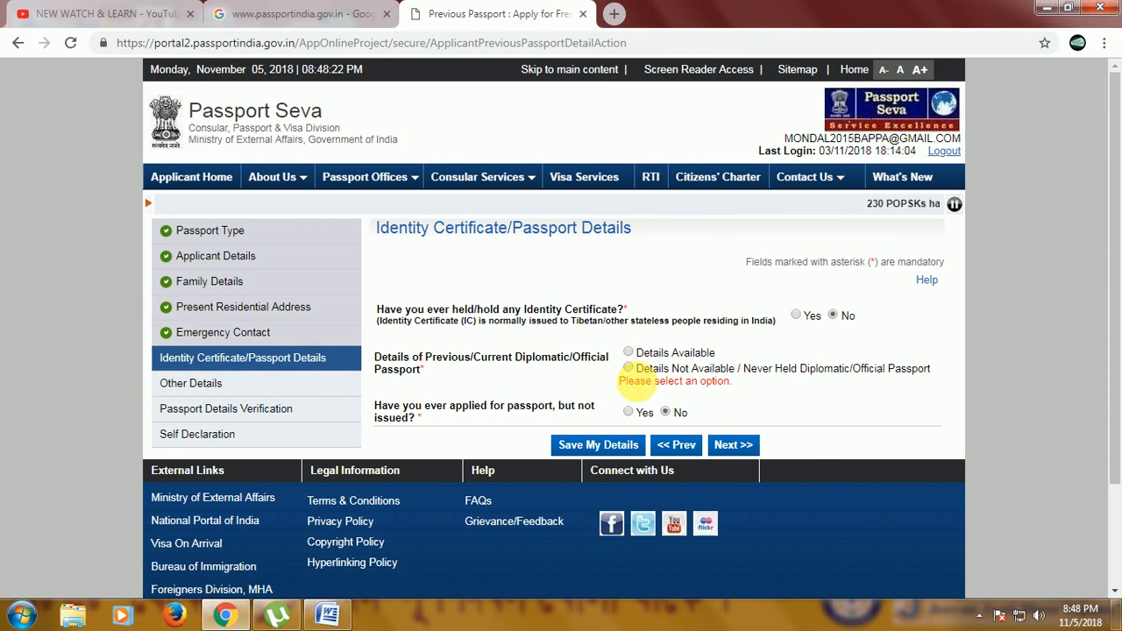
left_click(629, 367)
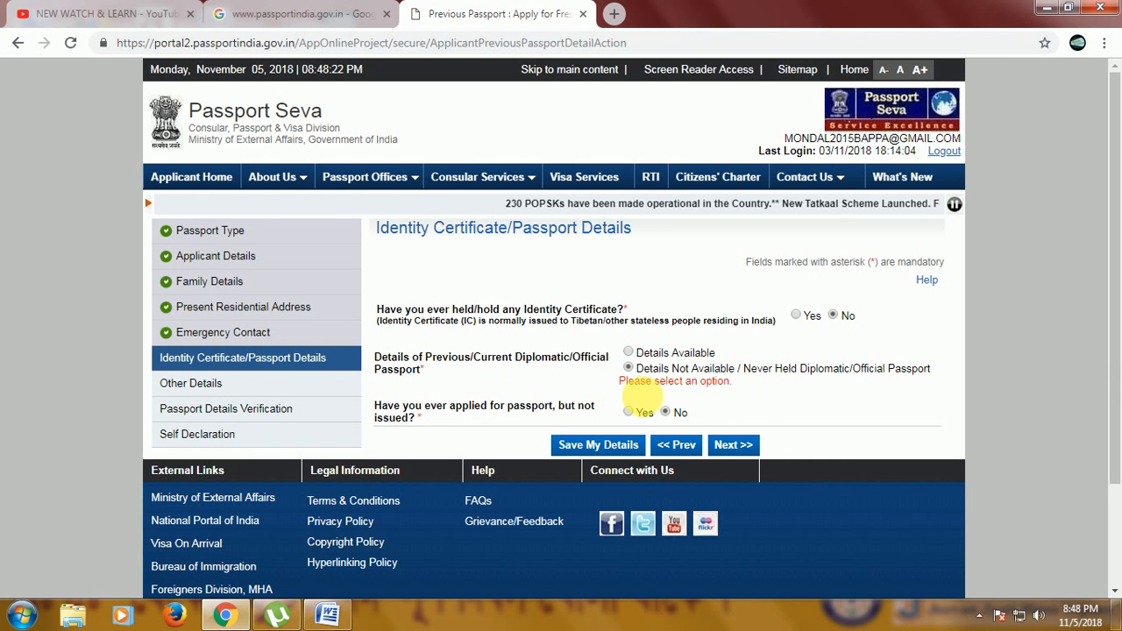
left_click(598, 448)
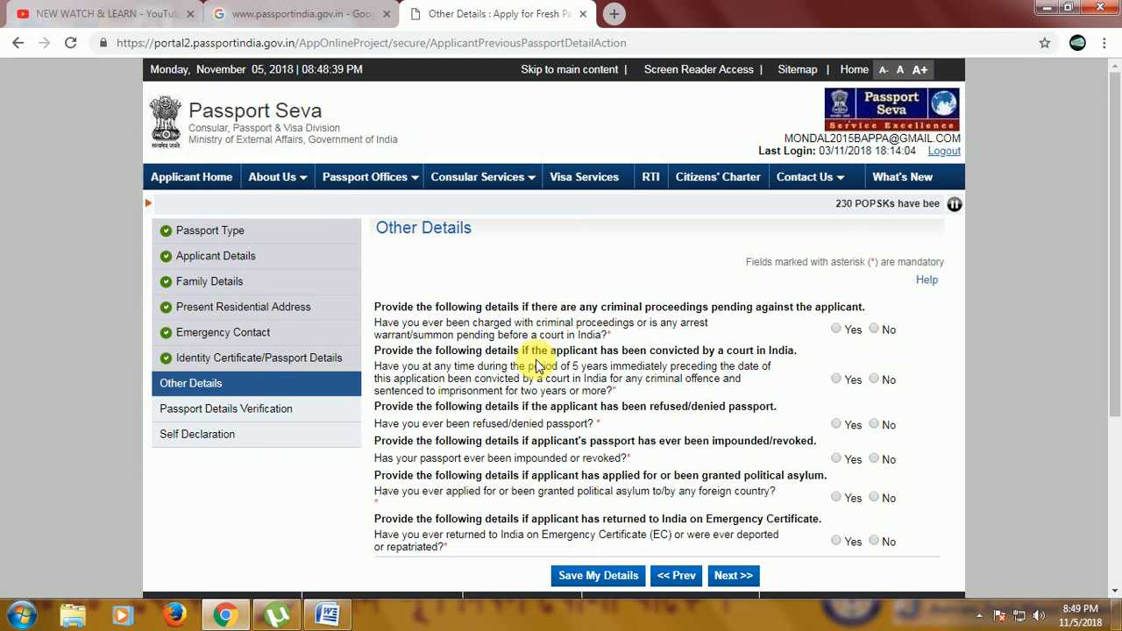
Answer No to all six criminal, refusal, impoundment, asylum and emergency certificate questions on Other Details and save.
left_click(874, 329)
left_click(874, 378)
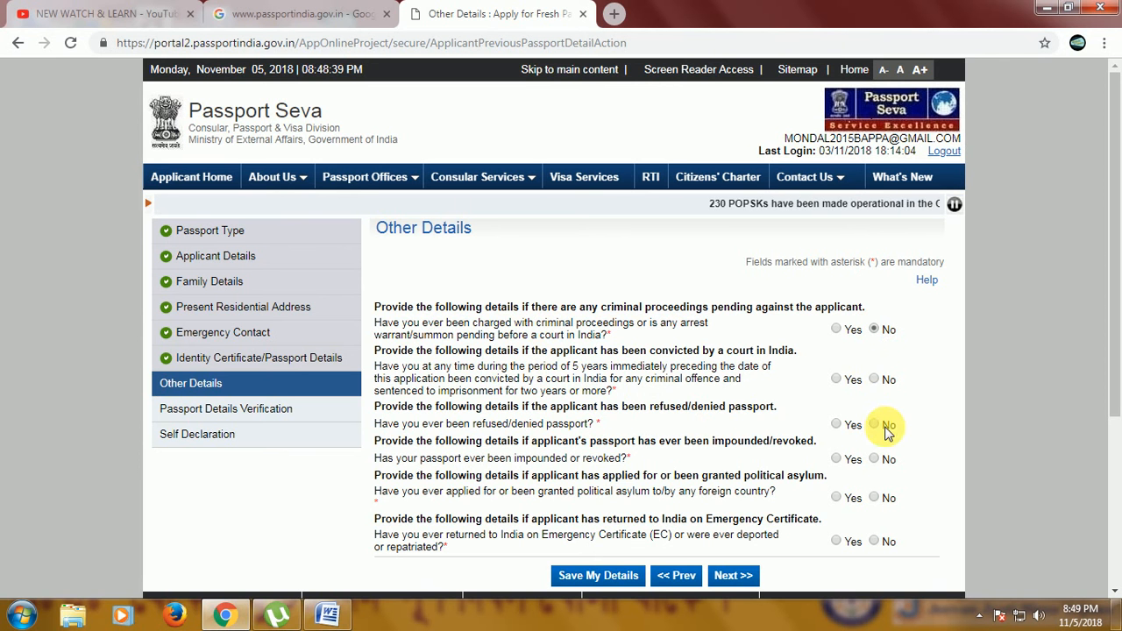
left_click(874, 425)
left_click(874, 458)
left_click(874, 497)
left_click(877, 541)
left_click(598, 578)
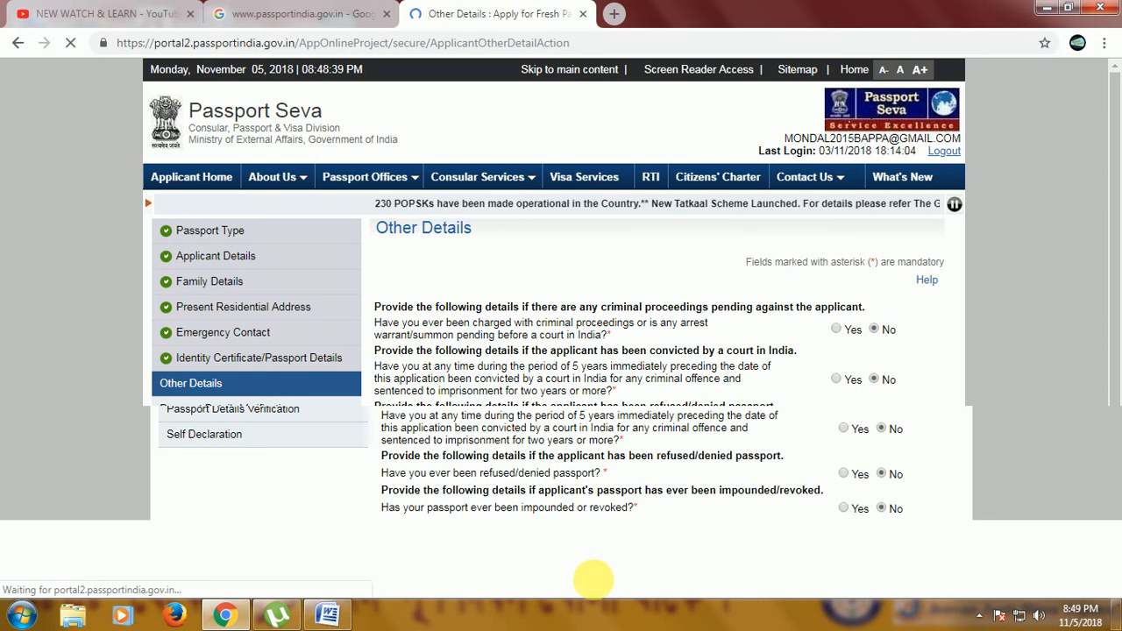
Review the passport preview details for the spelling of names and the address.
scroll(681, 390, "down", 4)
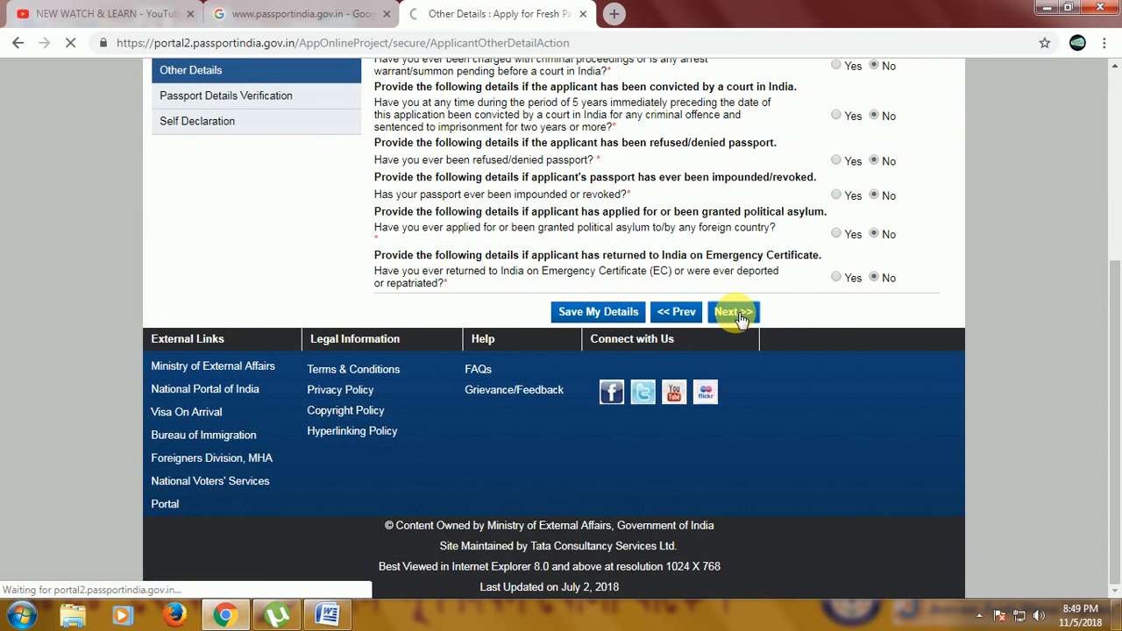
scroll(653, 351, "down", 2)
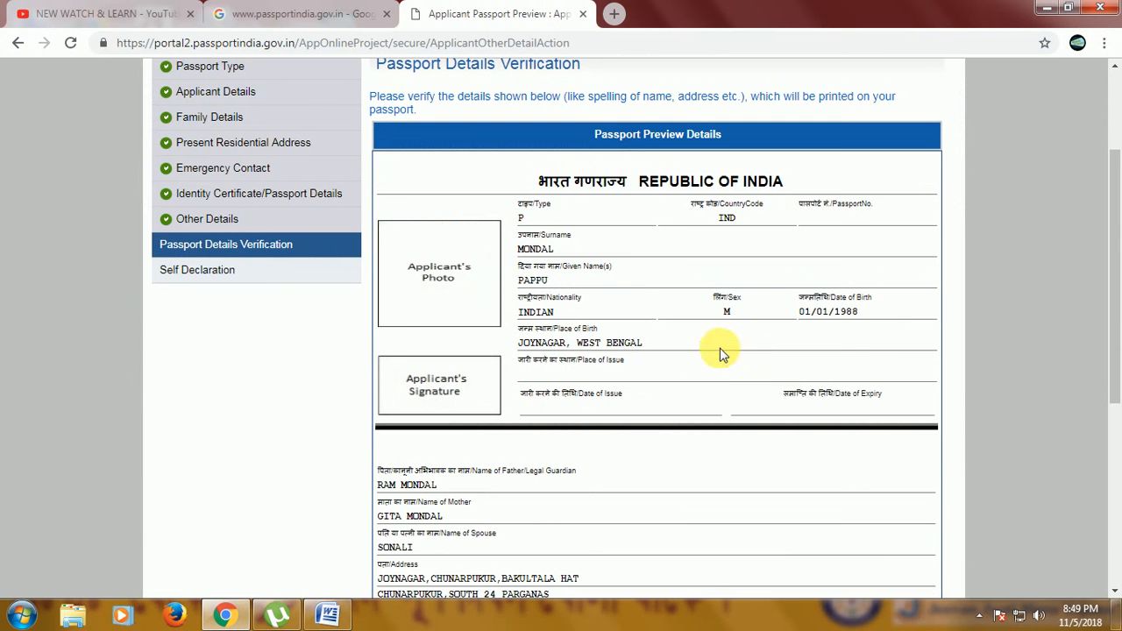
scroll(622, 332, "down", 4)
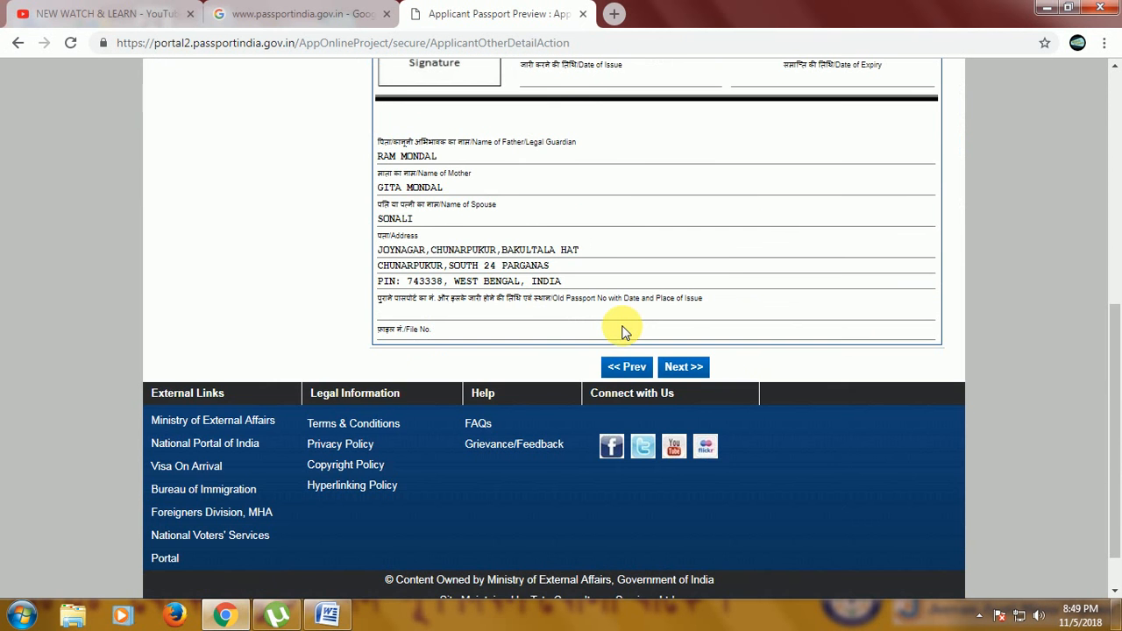
scroll(622, 331, "up", 3)
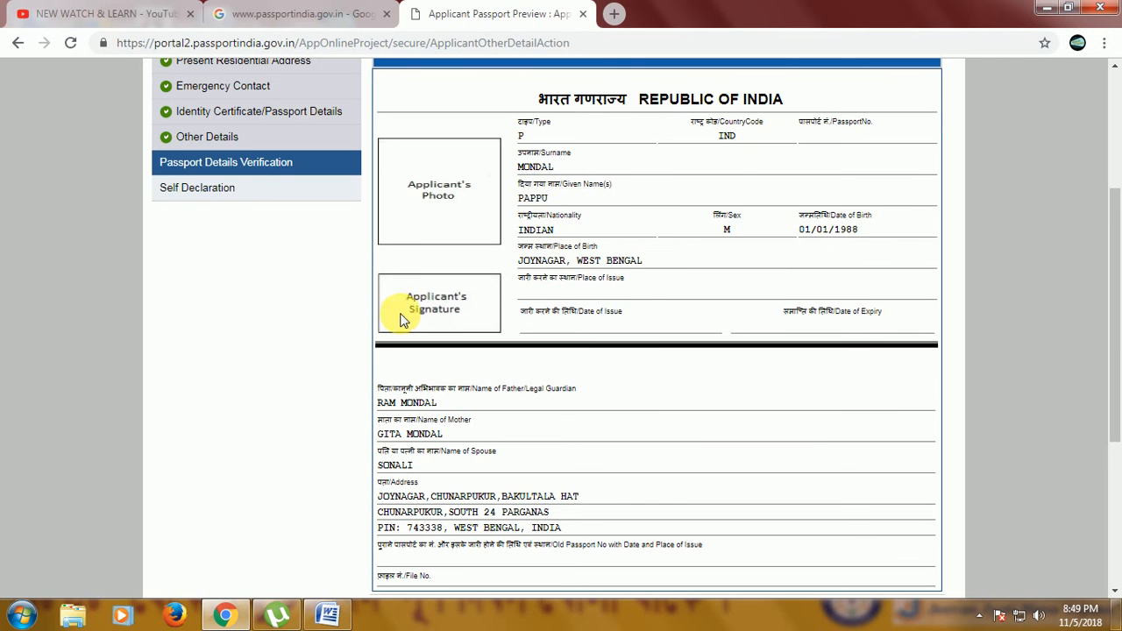
scroll(768, 199, "down", 2)
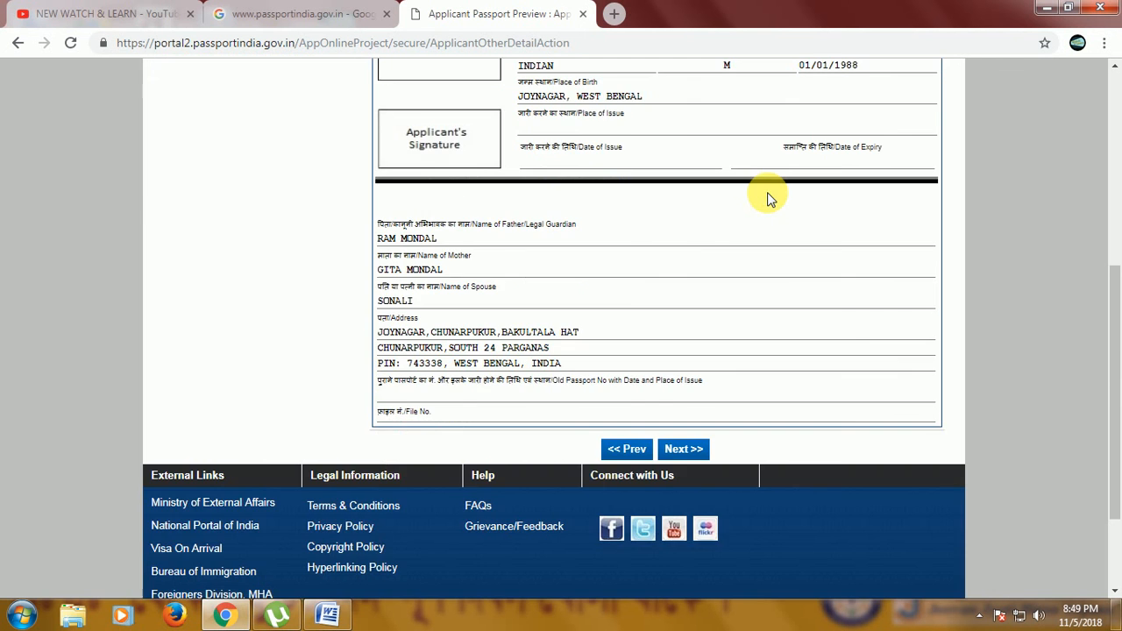
scroll(744, 298, "up", 5)
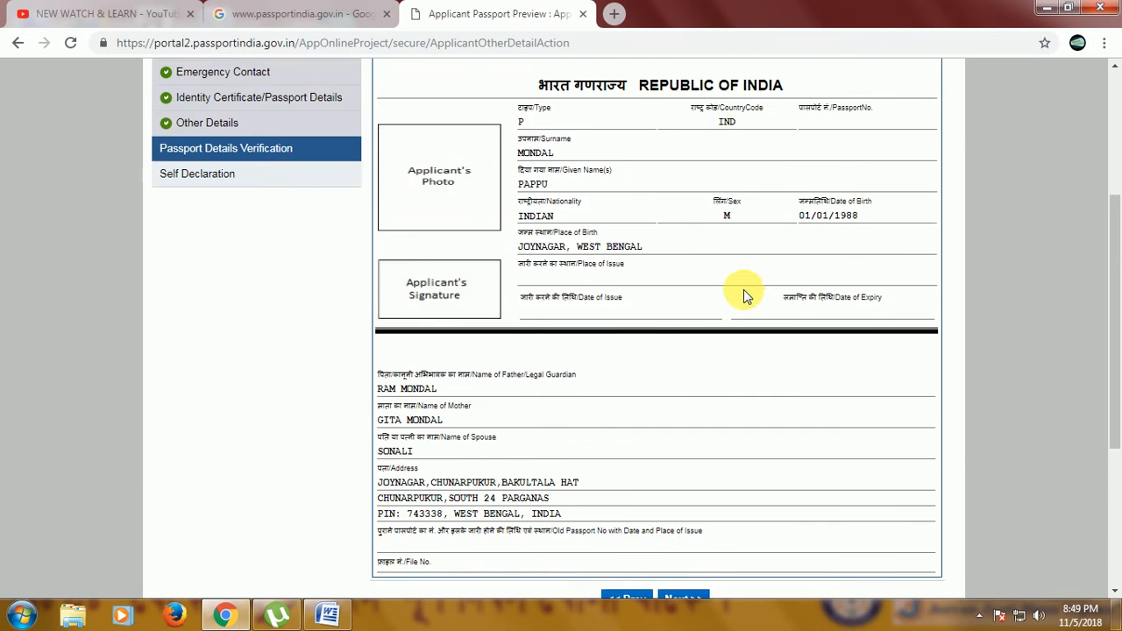
scroll(749, 369, "down", 3)
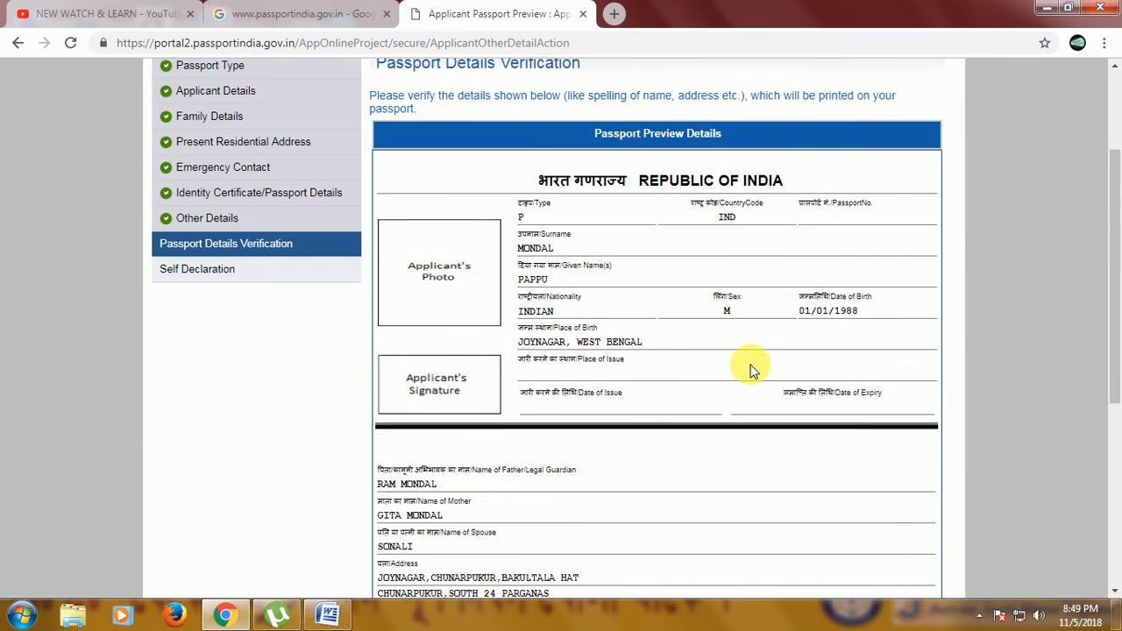
scroll(571, 302, "up", 3)
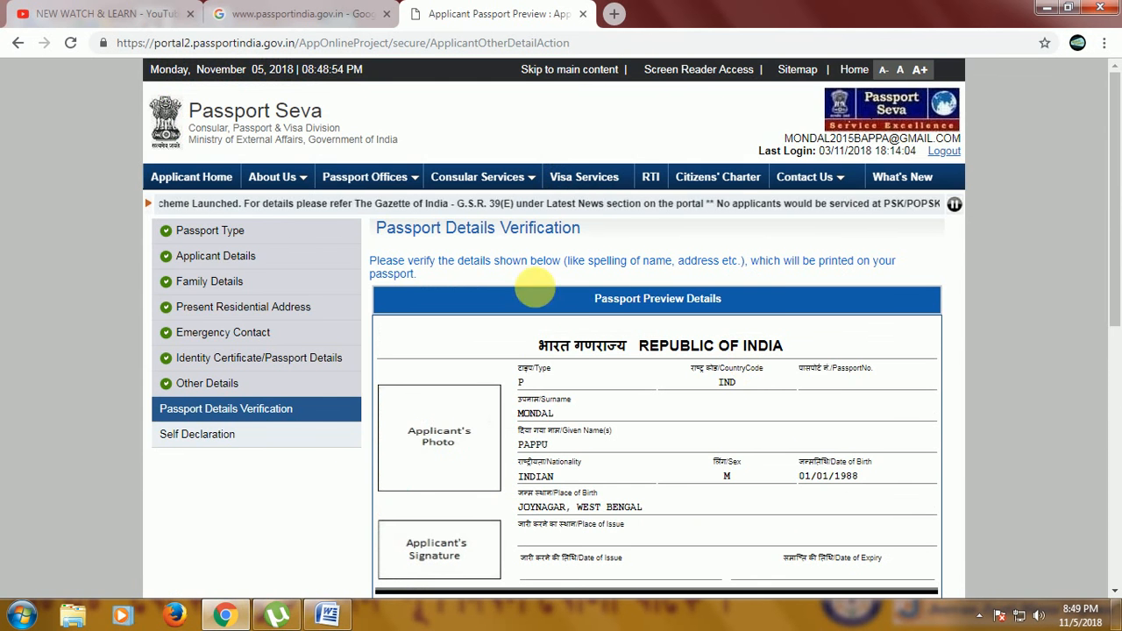
scroll(768, 298, "down", 5)
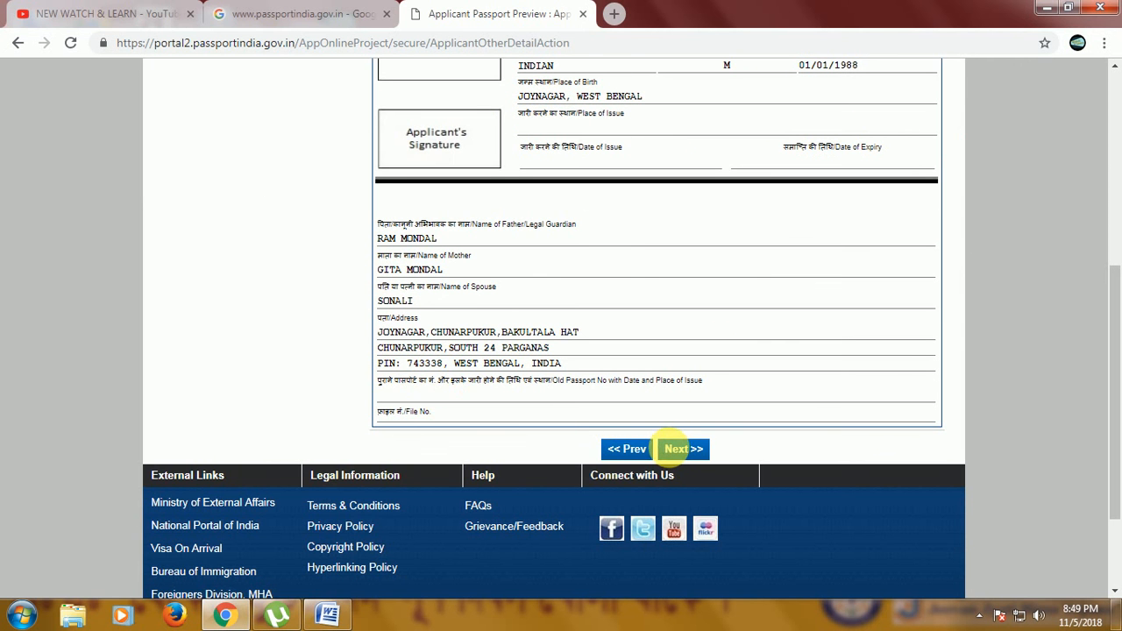
Continue to Self Declaration and select Aadhaar Card/E-Aadhaar as the proof of birth document.
left_click(681, 450)
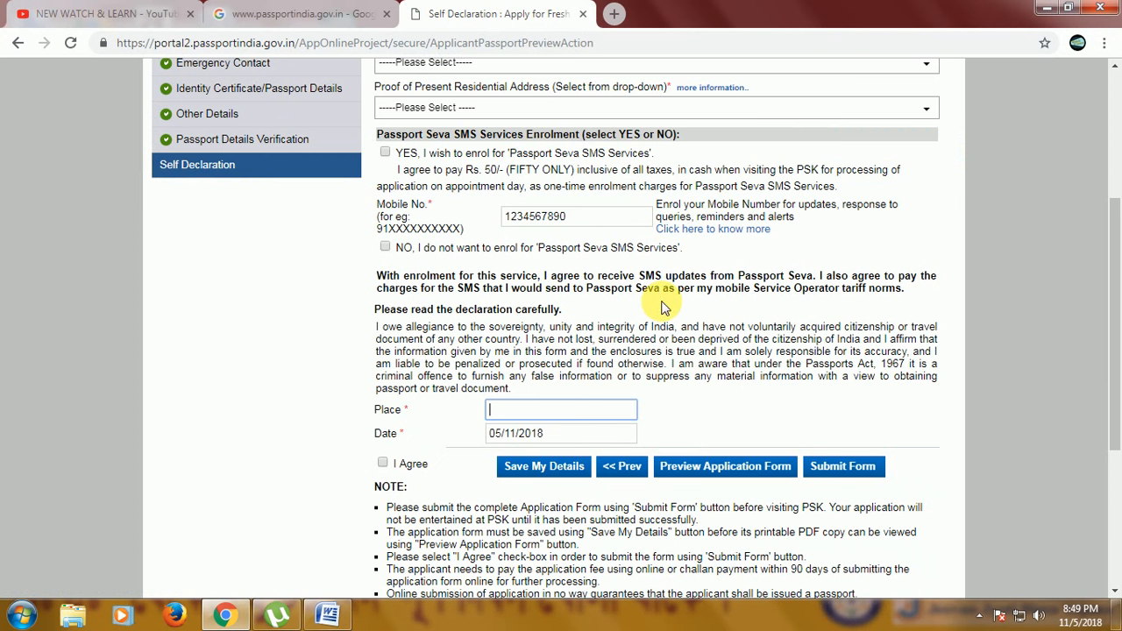
scroll(662, 302, "up", 3)
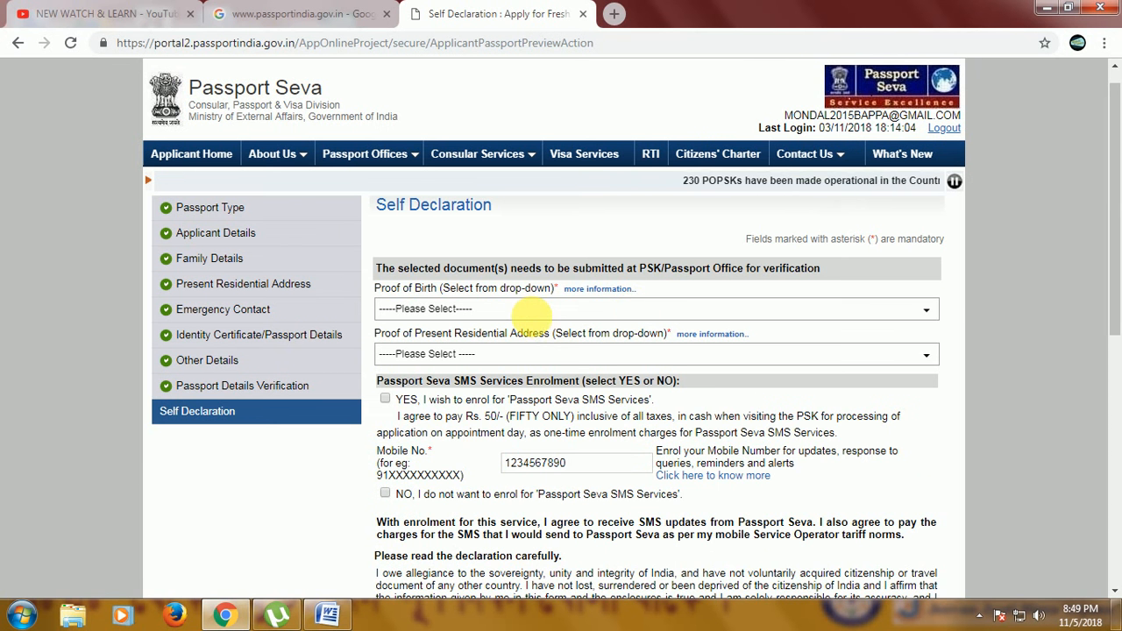
left_click(513, 309)
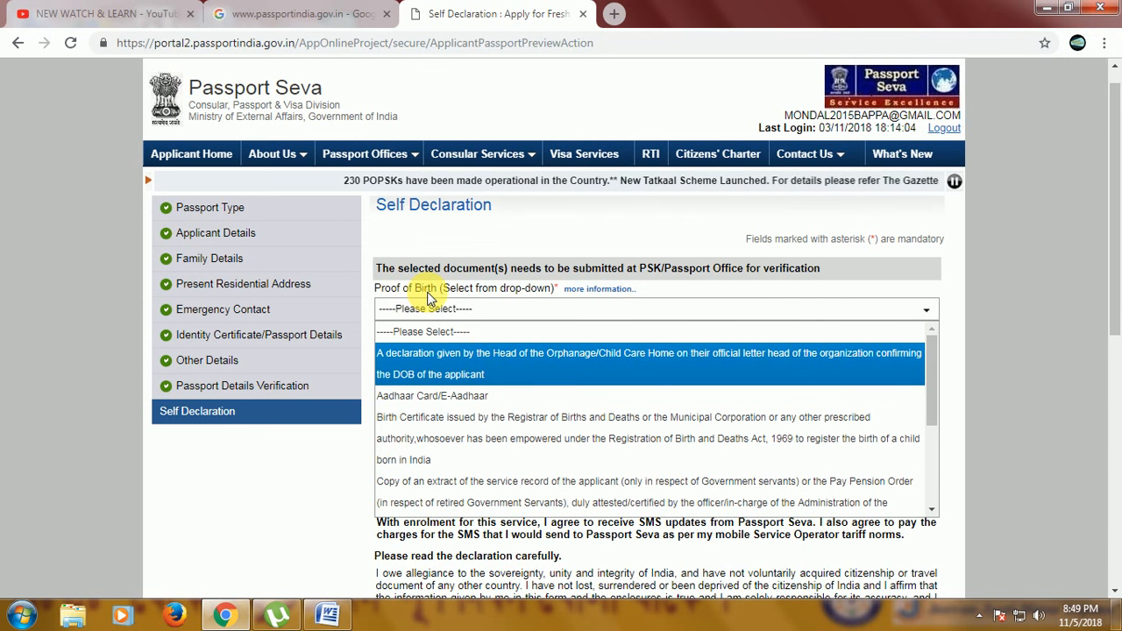
left_click(456, 395)
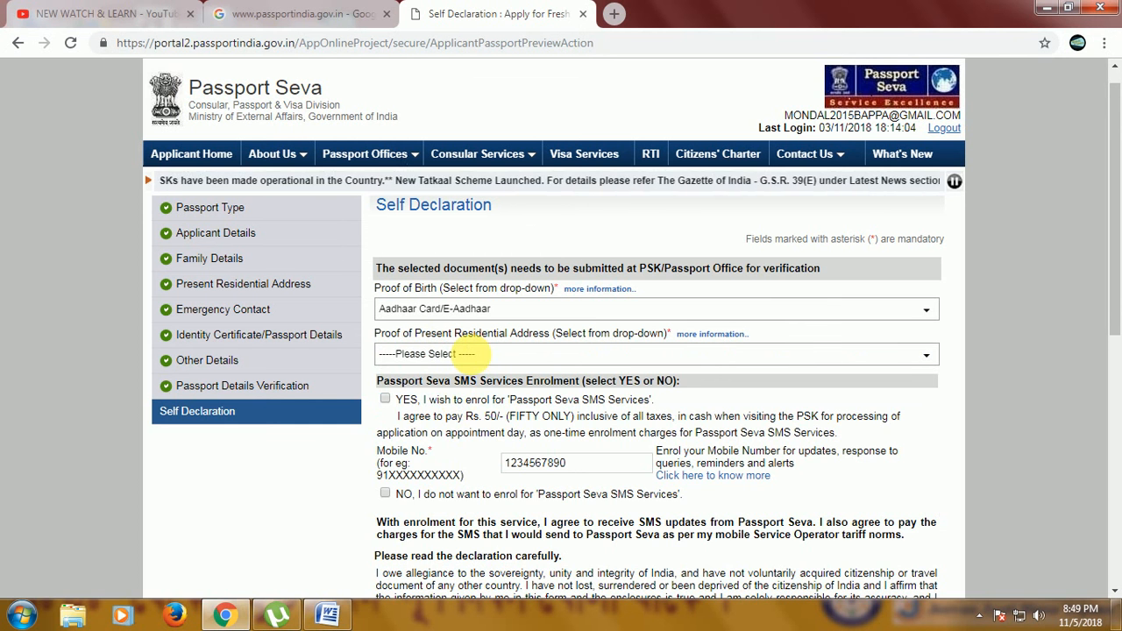
Select the Aadhaar Card/e-Aadhar option as proof of present residential address and decline the Passport Seva SMS services.
left_click(476, 358)
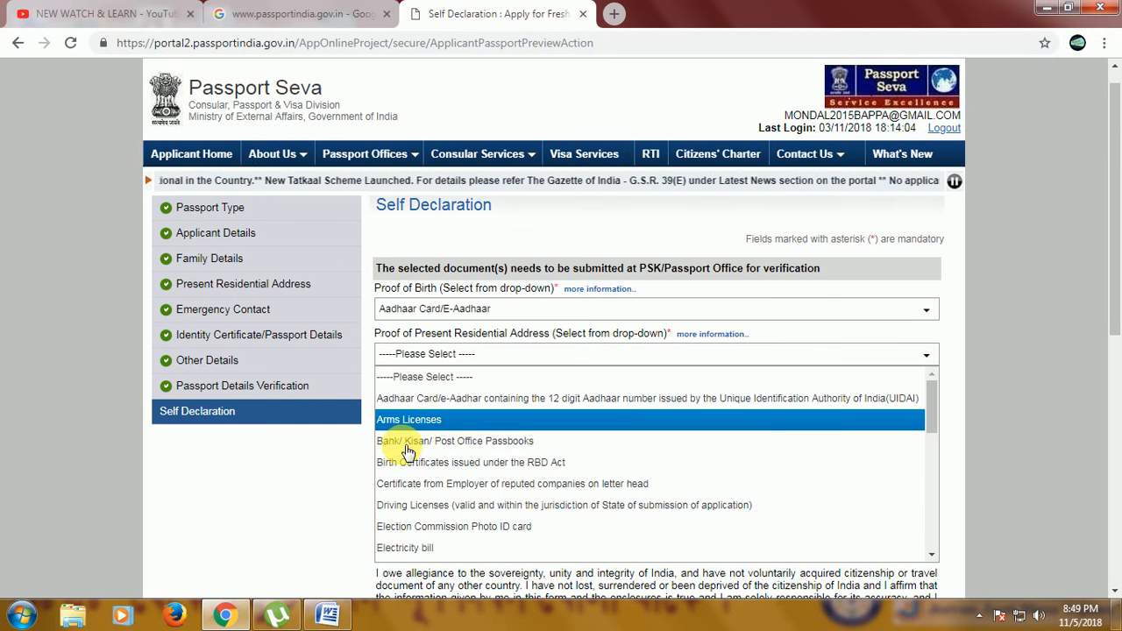
left_click(430, 401)
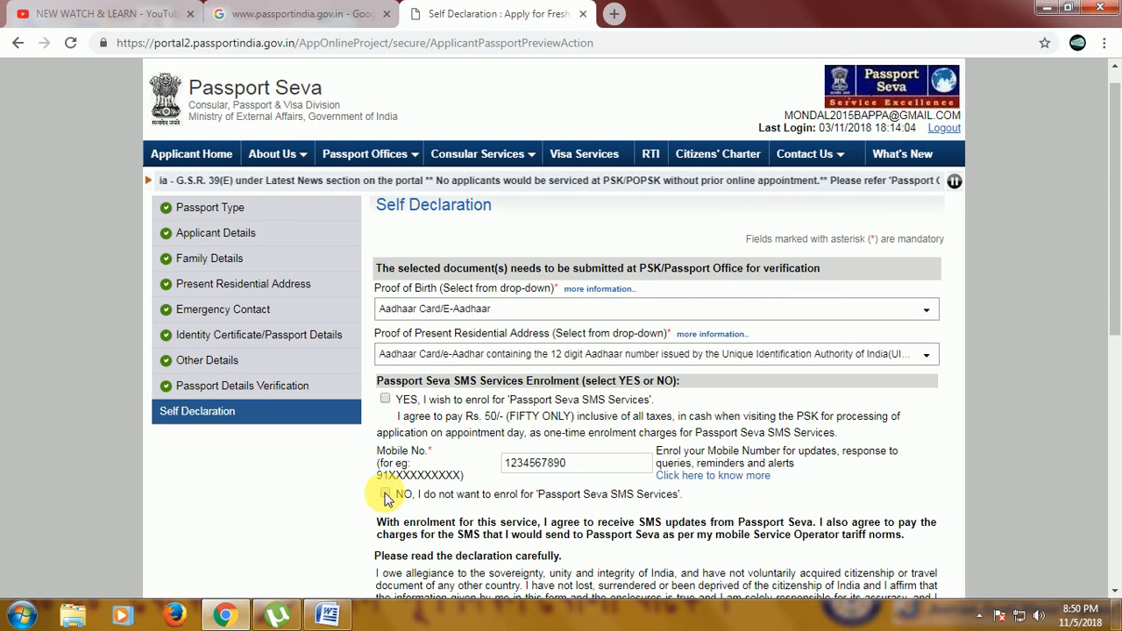
left_click(385, 496)
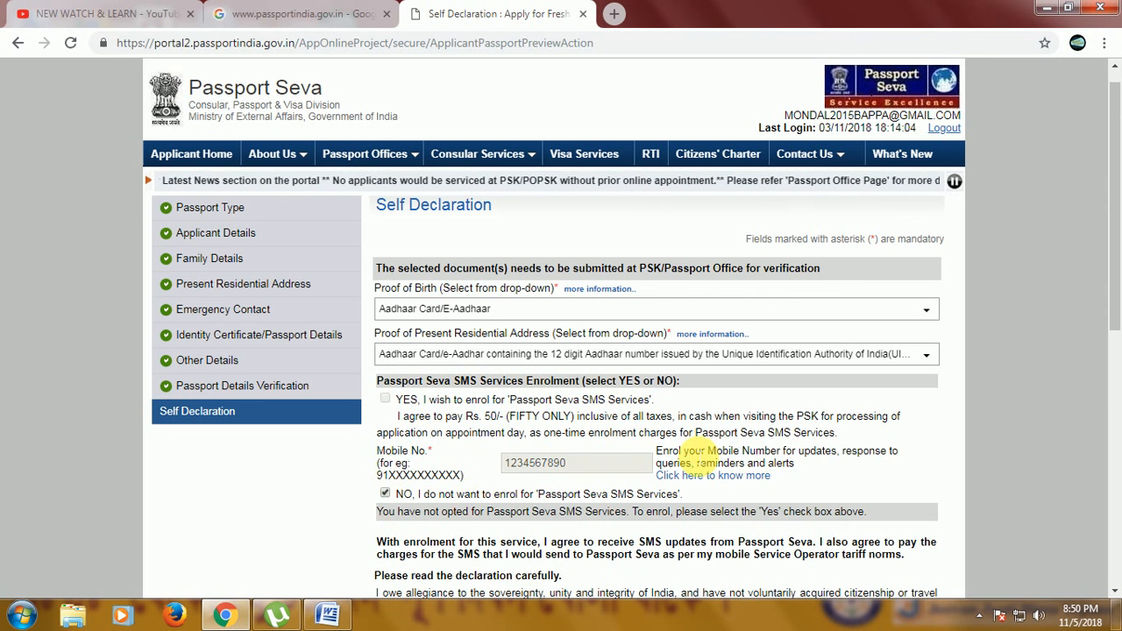
Enter JOYNAGAR as the place of declaration and tick the I Agree box.
scroll(534, 486, "down", 2)
scroll(528, 487, "down", 1)
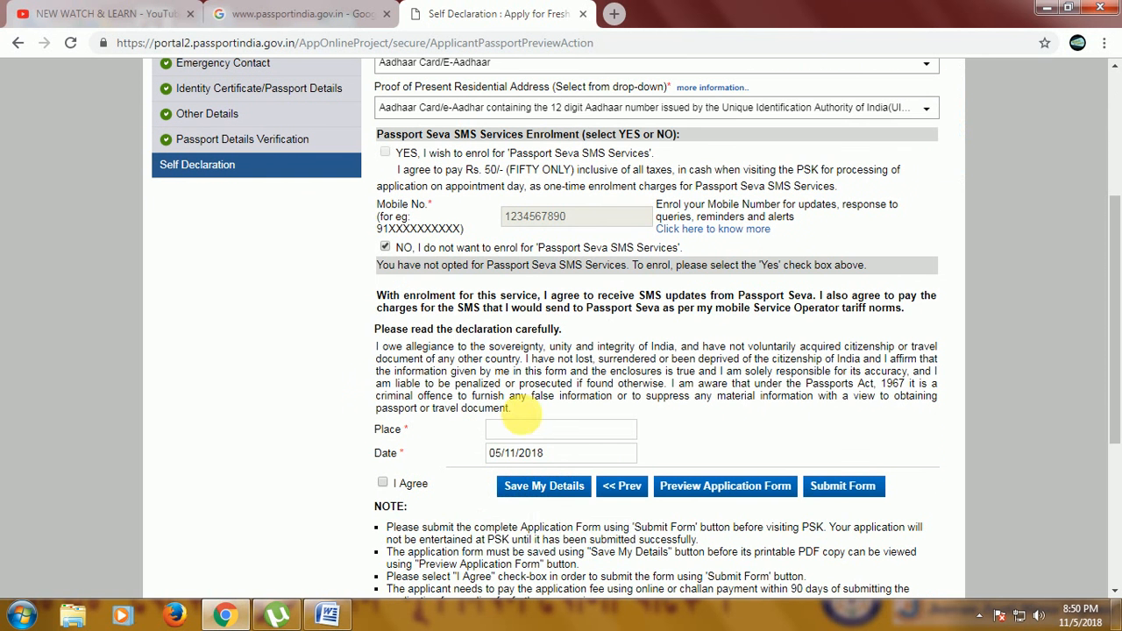
left_click(529, 429)
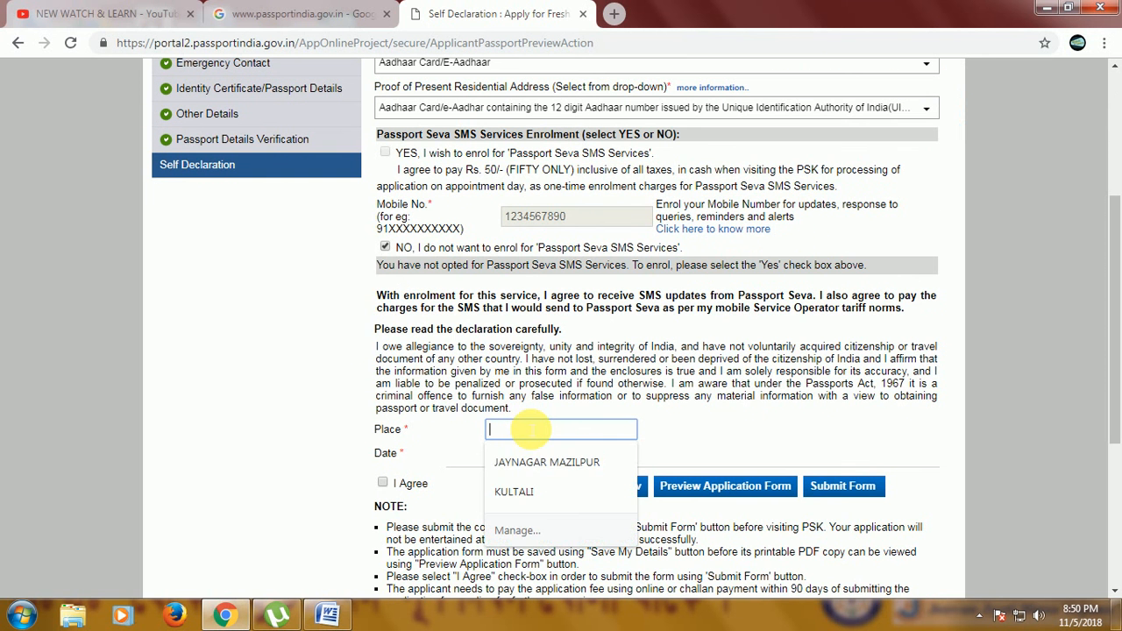
type("joynagar")
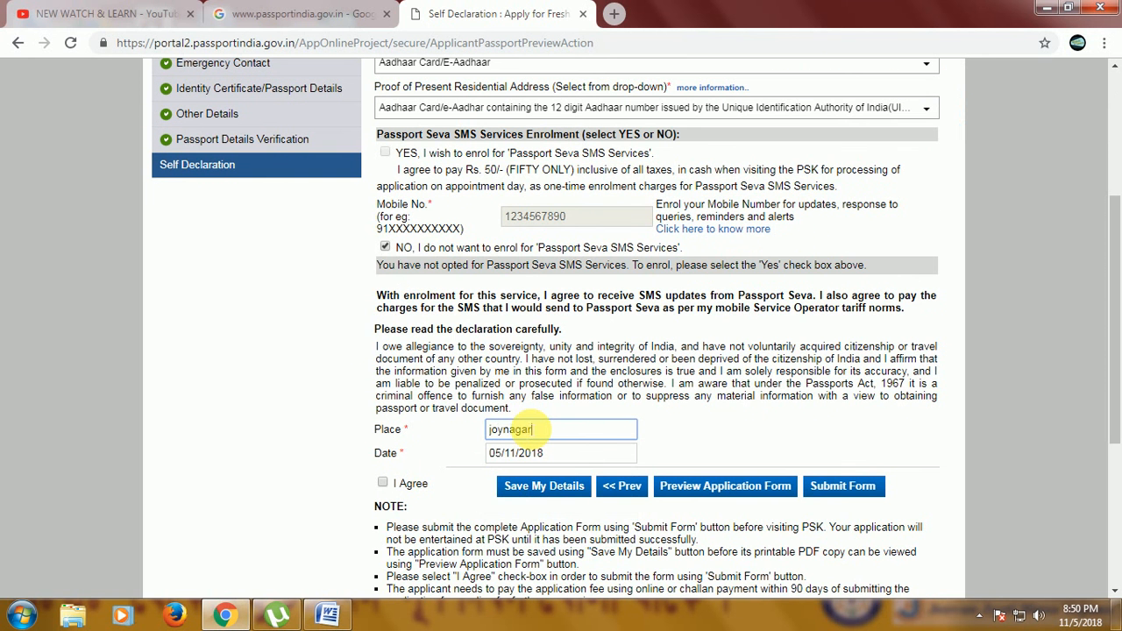
left_click(383, 483)
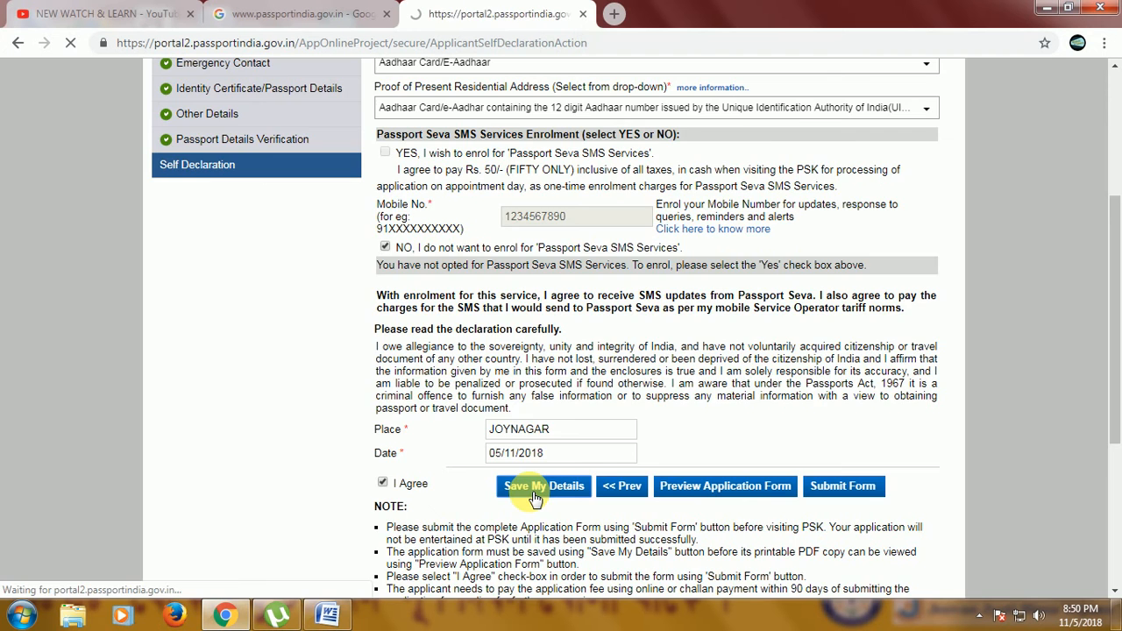
Submit the completed passport application form.
scroll(539, 481, "down", 3)
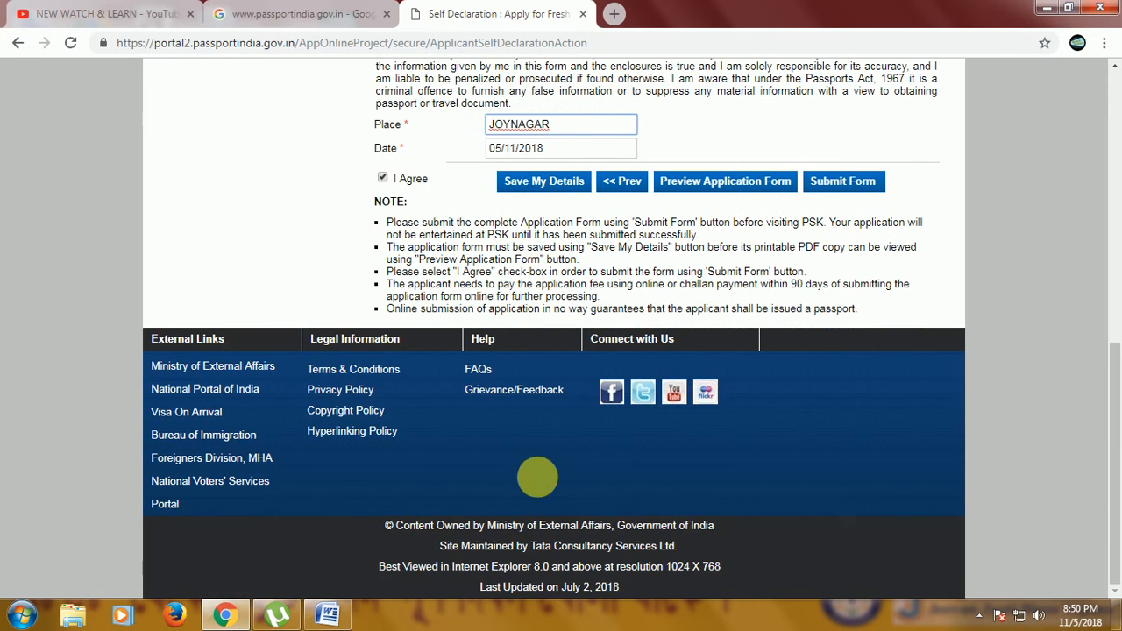
scroll(761, 291, "up", 3)
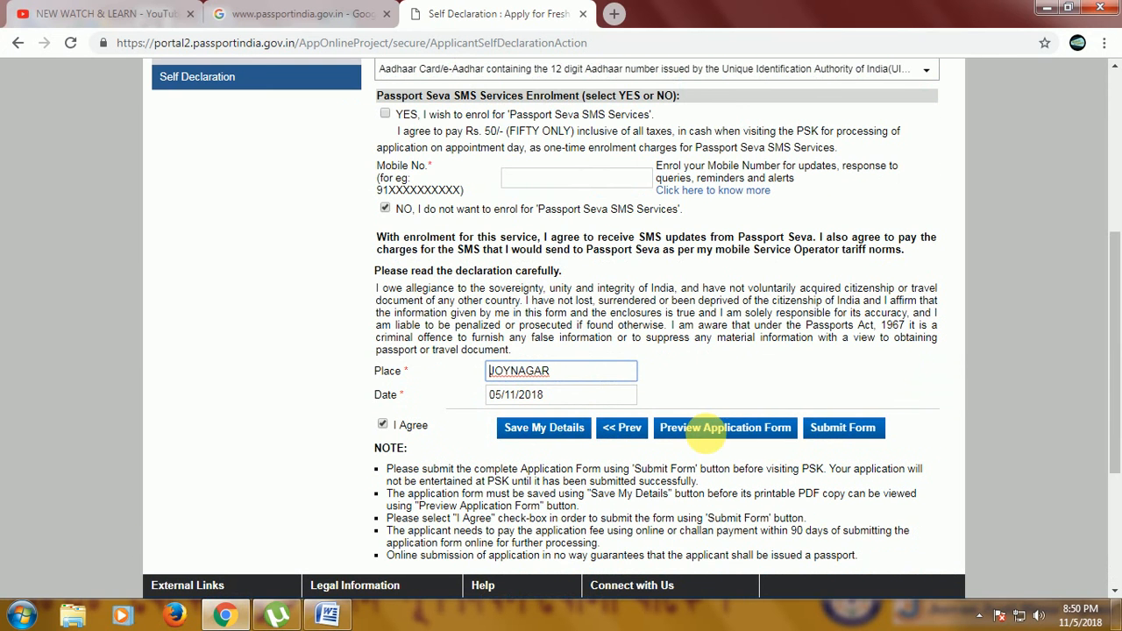
scroll(882, 426, "up", 4)
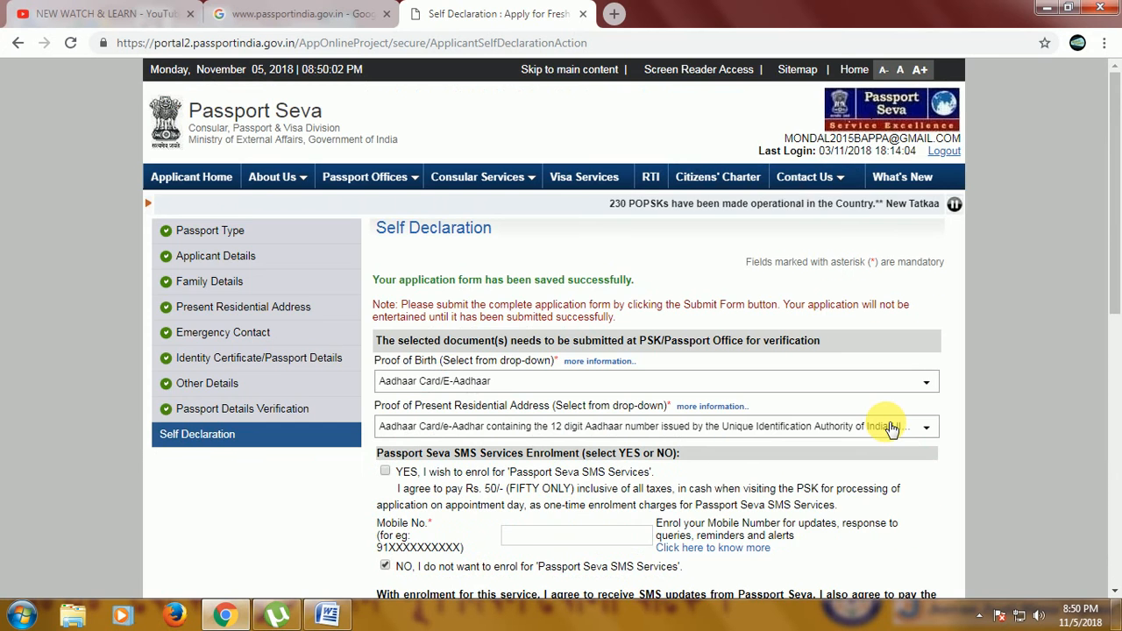
scroll(891, 428, "down", 3)
scroll(883, 428, "down", 4)
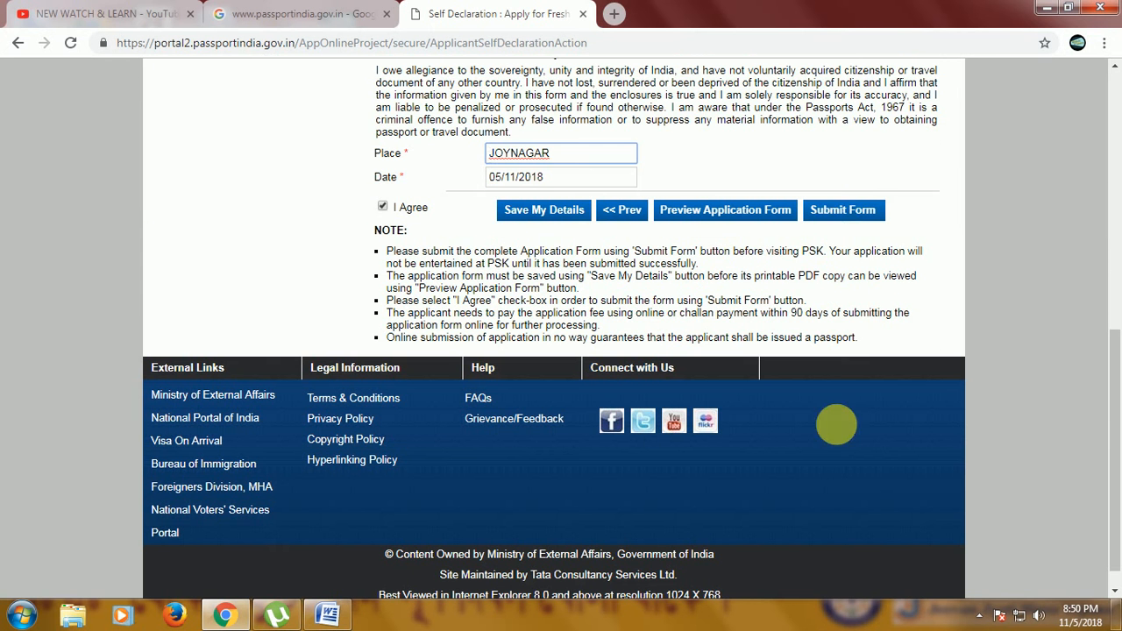
left_click(842, 214)
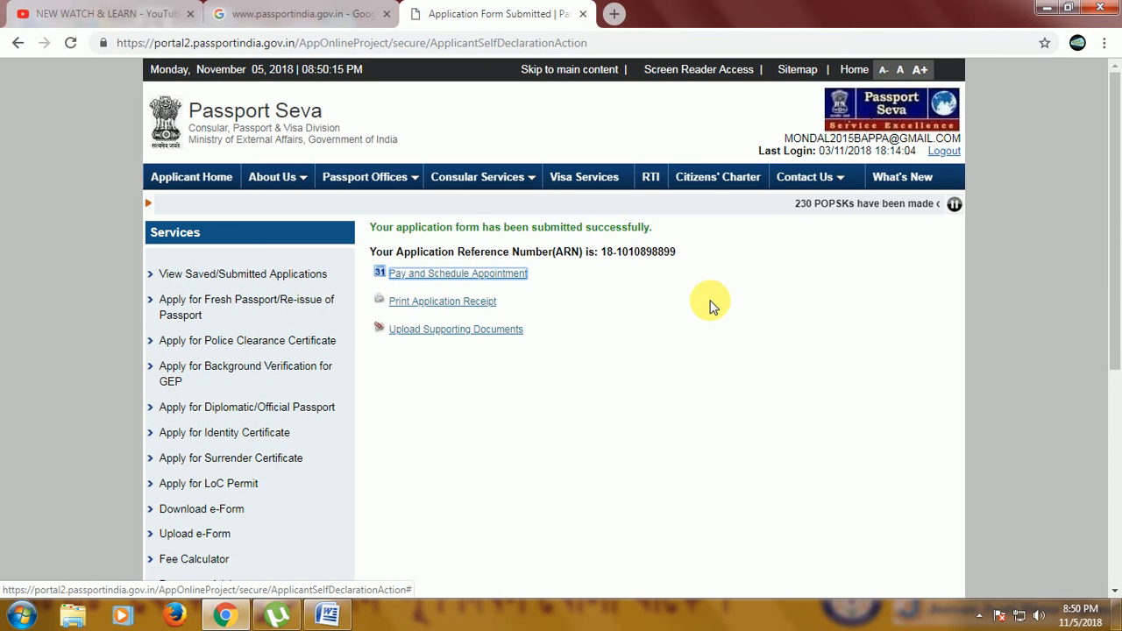
Open the application receipt and review the applicant and appointment details on it.
scroll(710, 305, "down", 4)
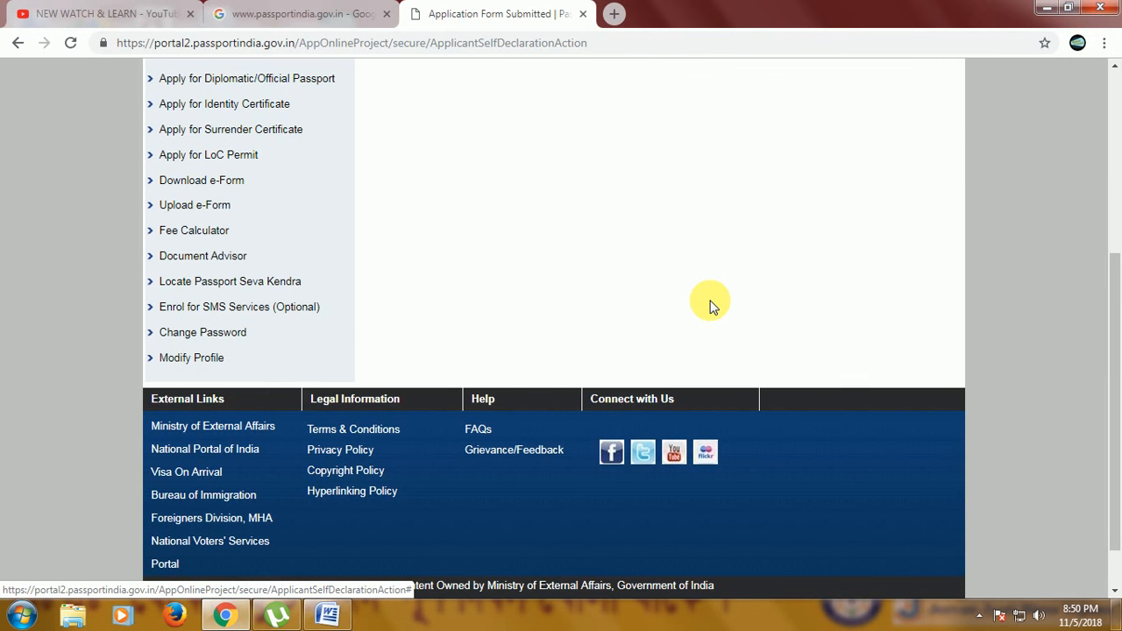
scroll(710, 305, "up", 3)
left_click(425, 199)
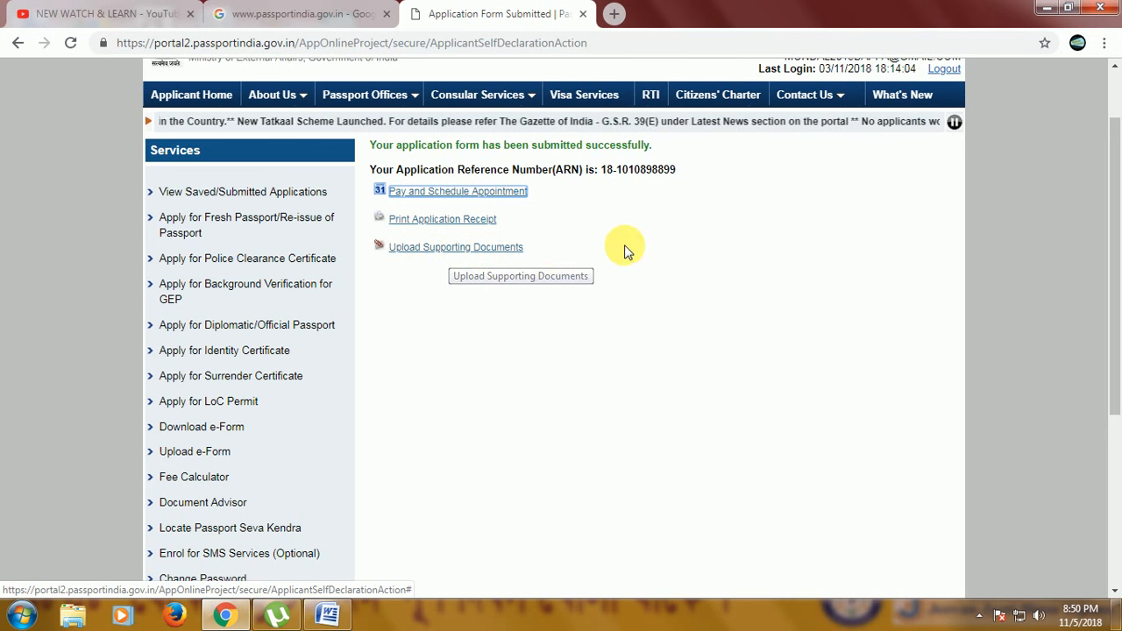
left_click(458, 220)
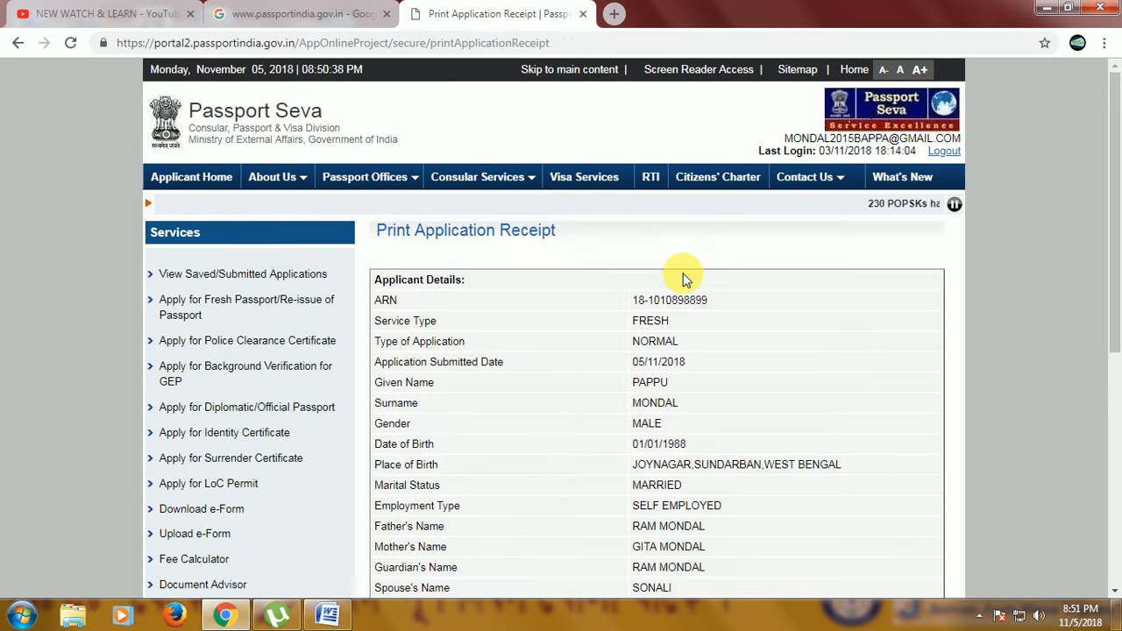
scroll(692, 272, "down", 6)
scroll(685, 276, "down", 1)
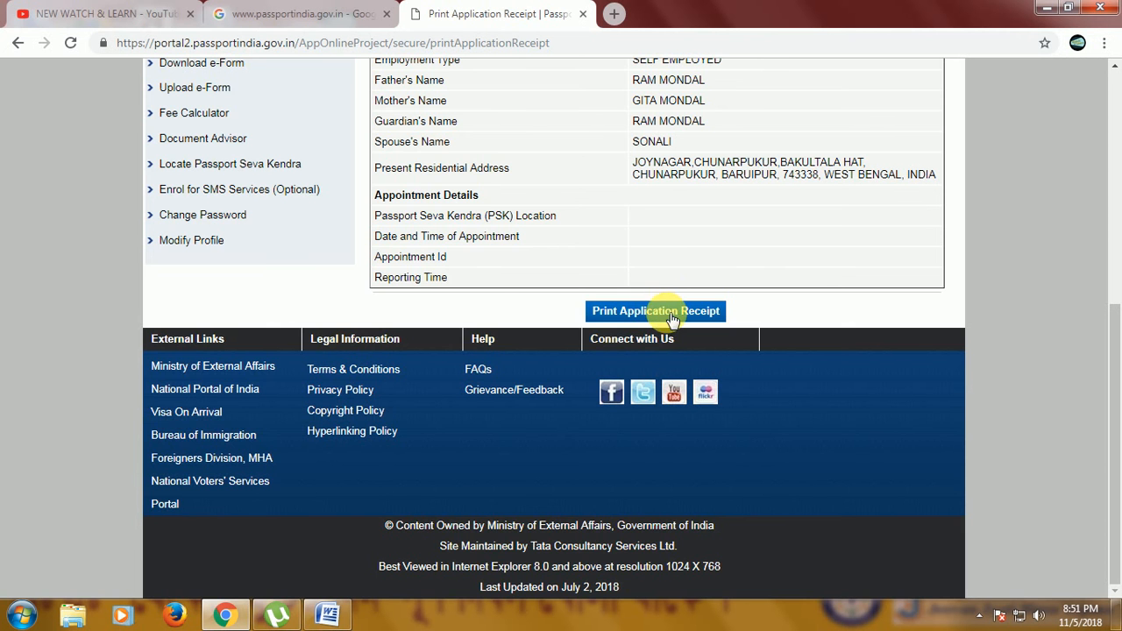
scroll(656, 310, "up", 5)
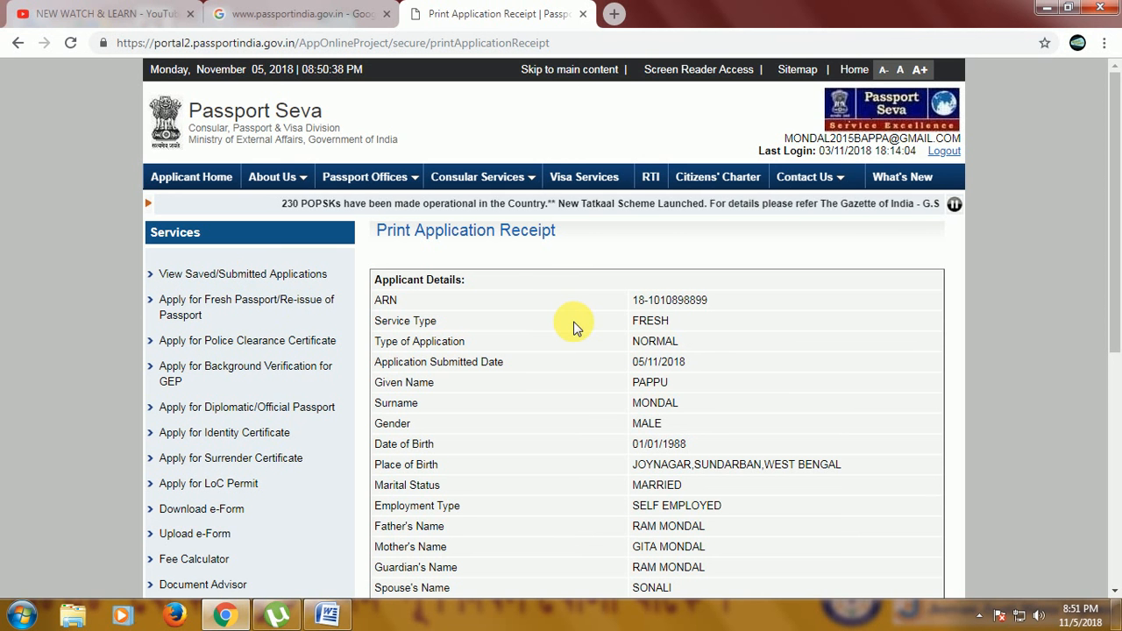
Open the saved/submitted applications, select the newly submitted application and choose Pay and Schedule Appointment.
left_click(227, 275)
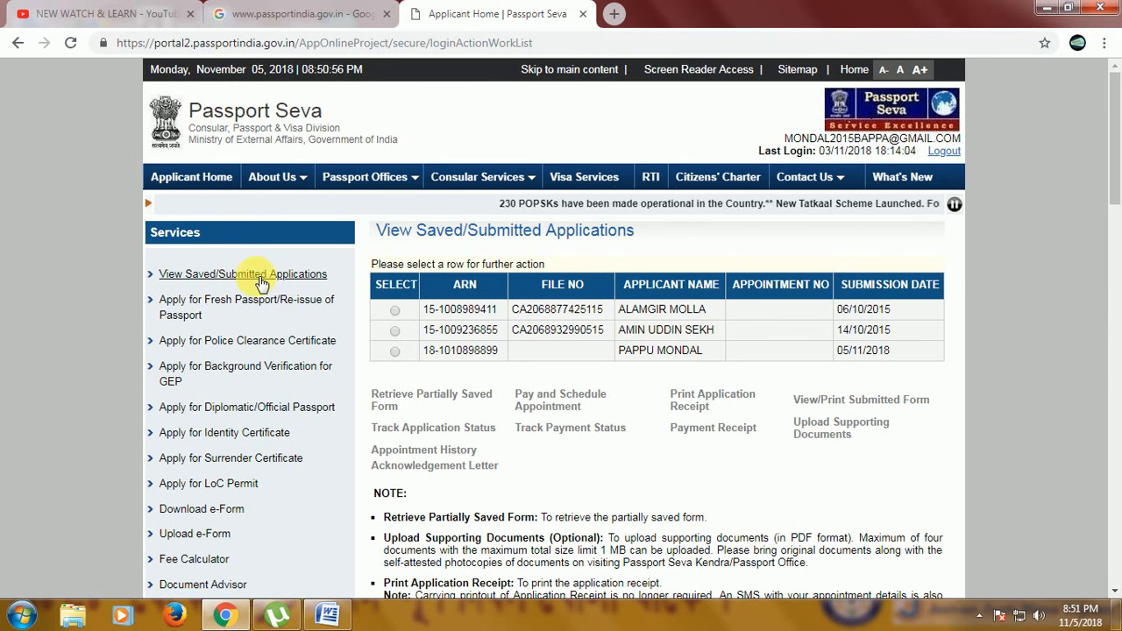
left_click(394, 351)
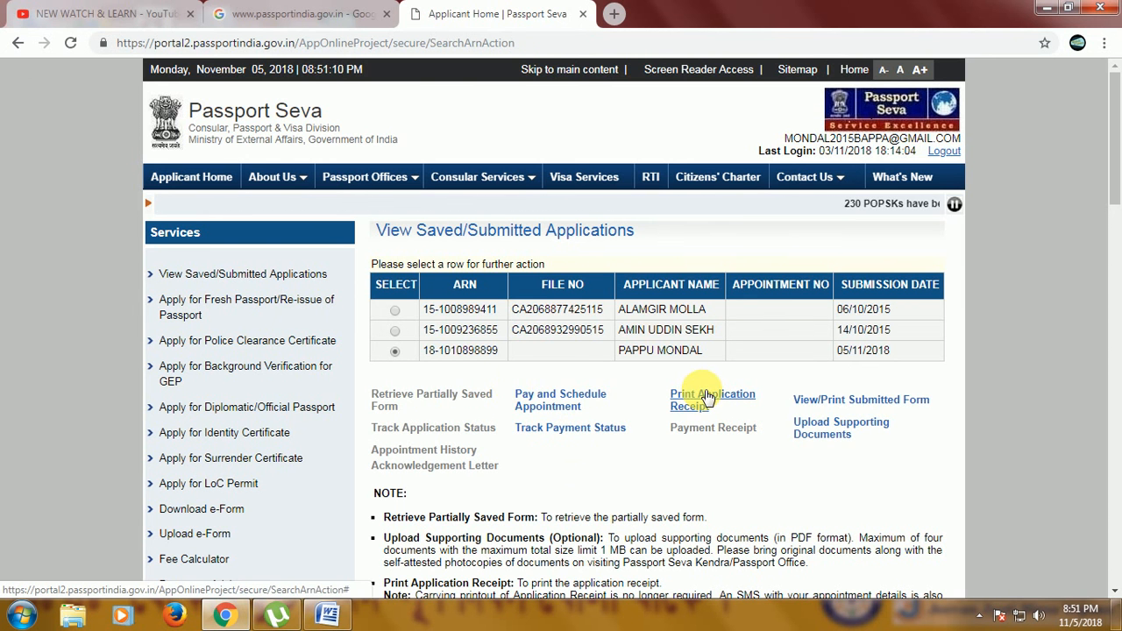
left_click(566, 412)
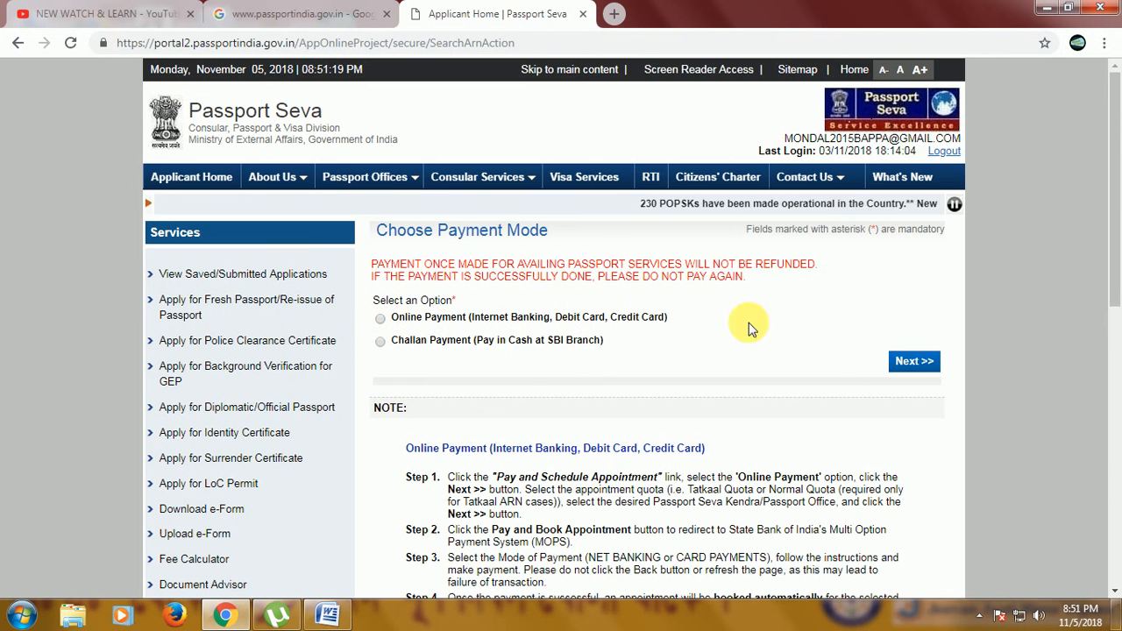
Choose Online Payment (Internet Banking, Debit Card, Credit Card) as the payment mode and proceed to scheduling the appointment.
left_click(379, 319)
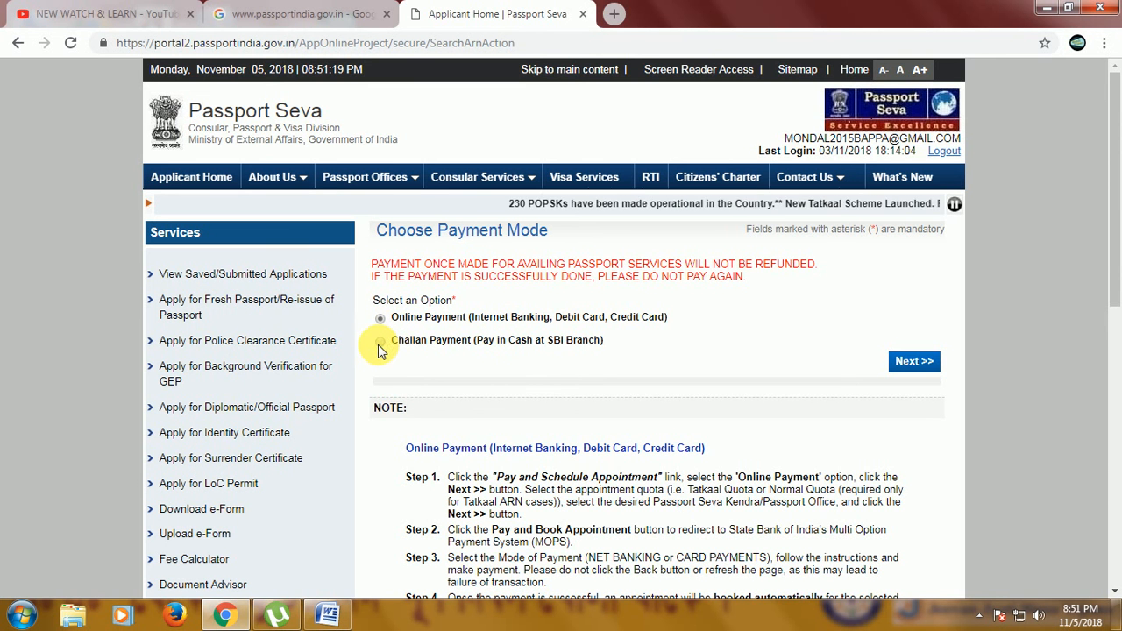
left_click(379, 342)
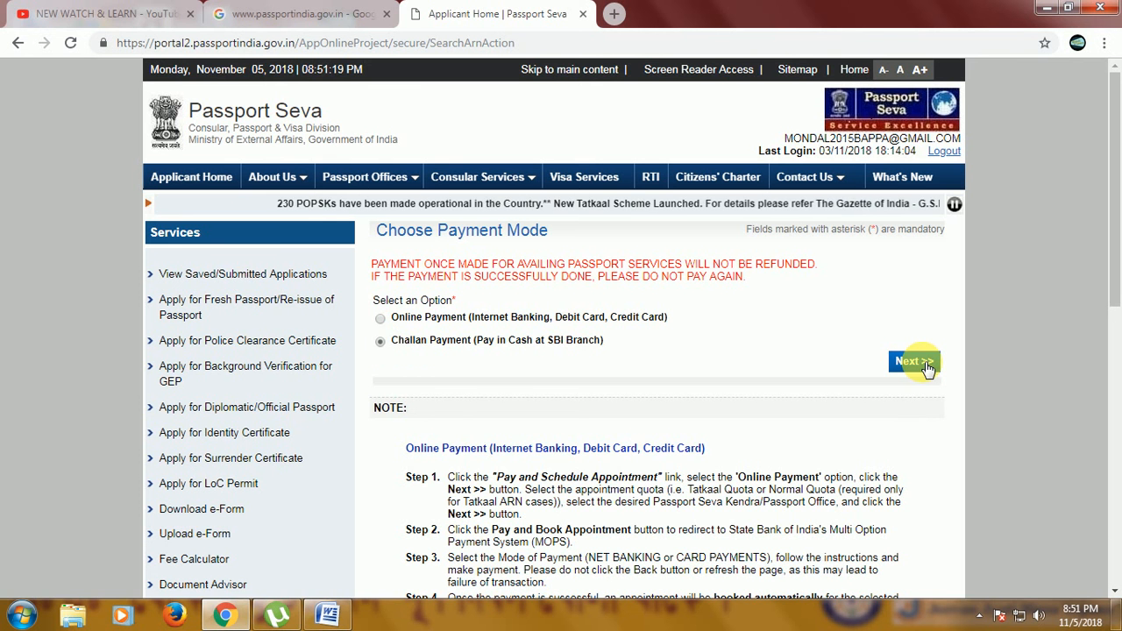
left_click(380, 319)
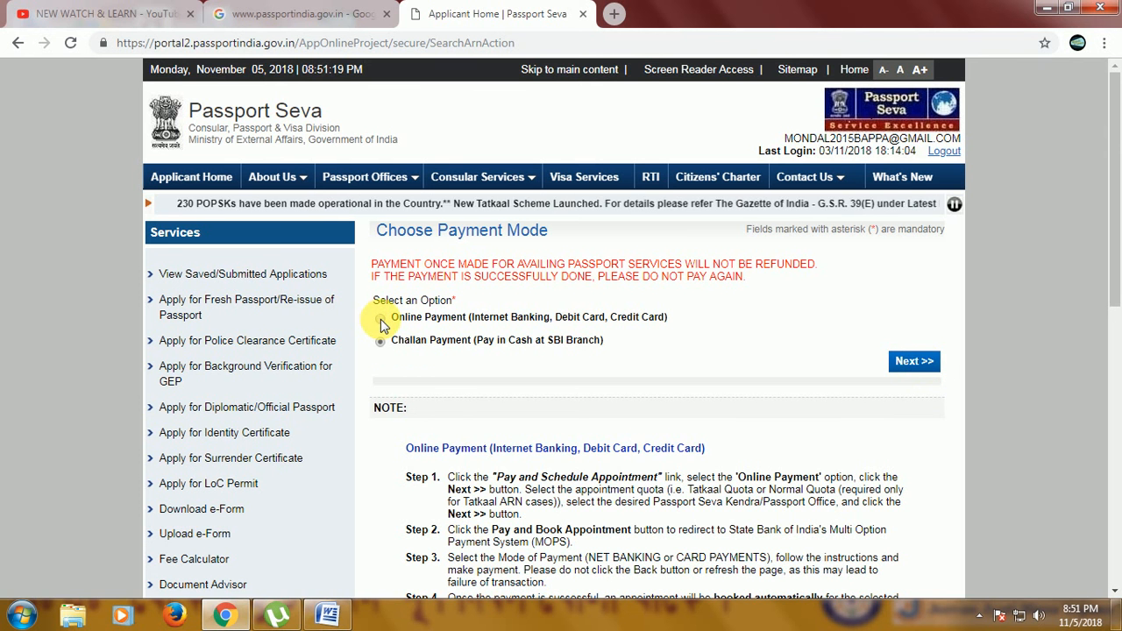
left_click(912, 361)
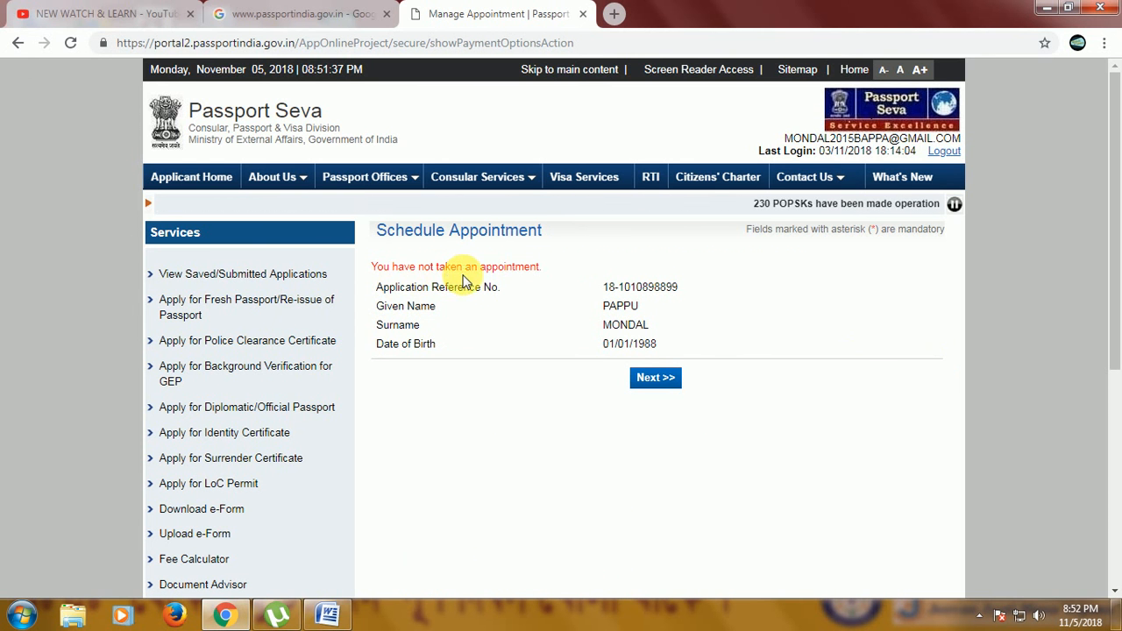
left_click(661, 379)
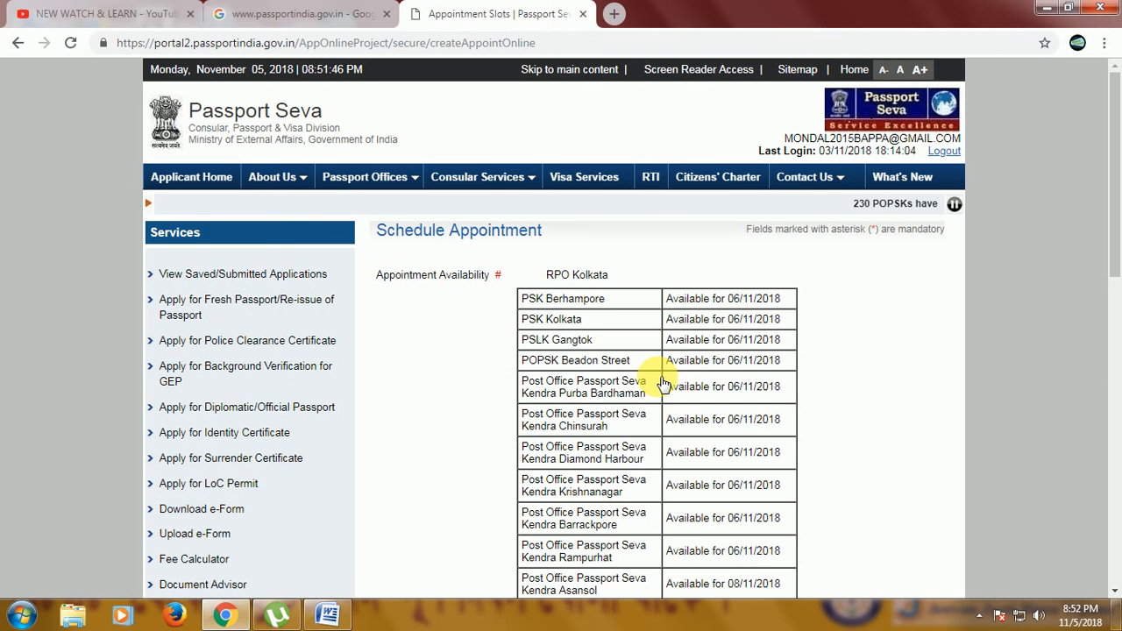
Check appointment availability at each Passport Seva Kendra and the appointment opening times per passport office.
scroll(664, 384, "down", 3)
scroll(664, 383, "down", 4)
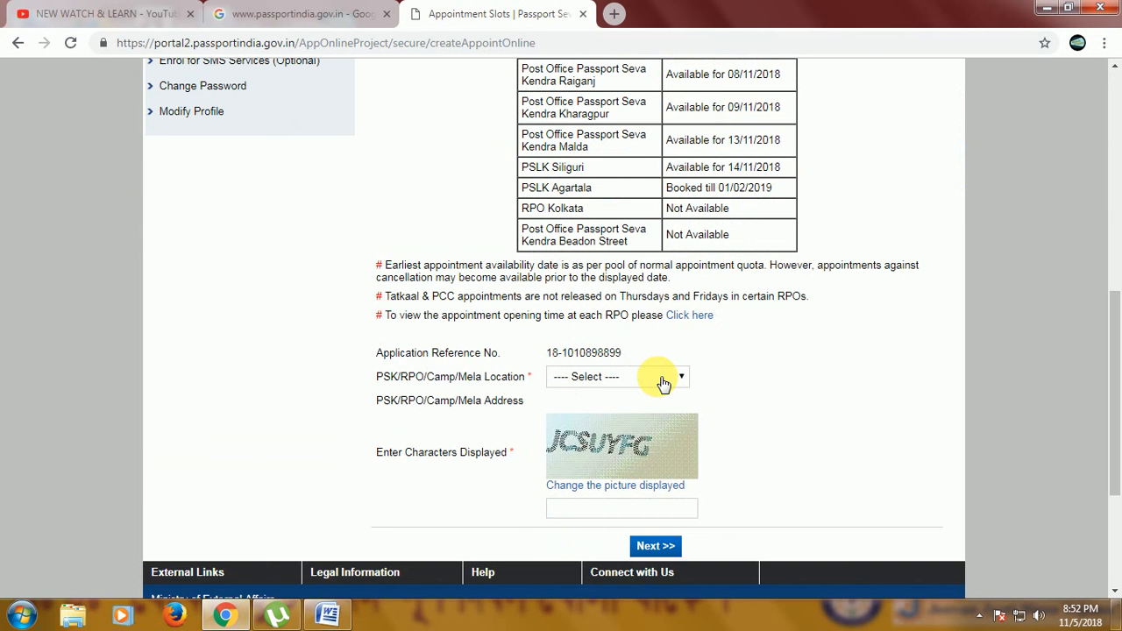
scroll(663, 384, "up", 6)
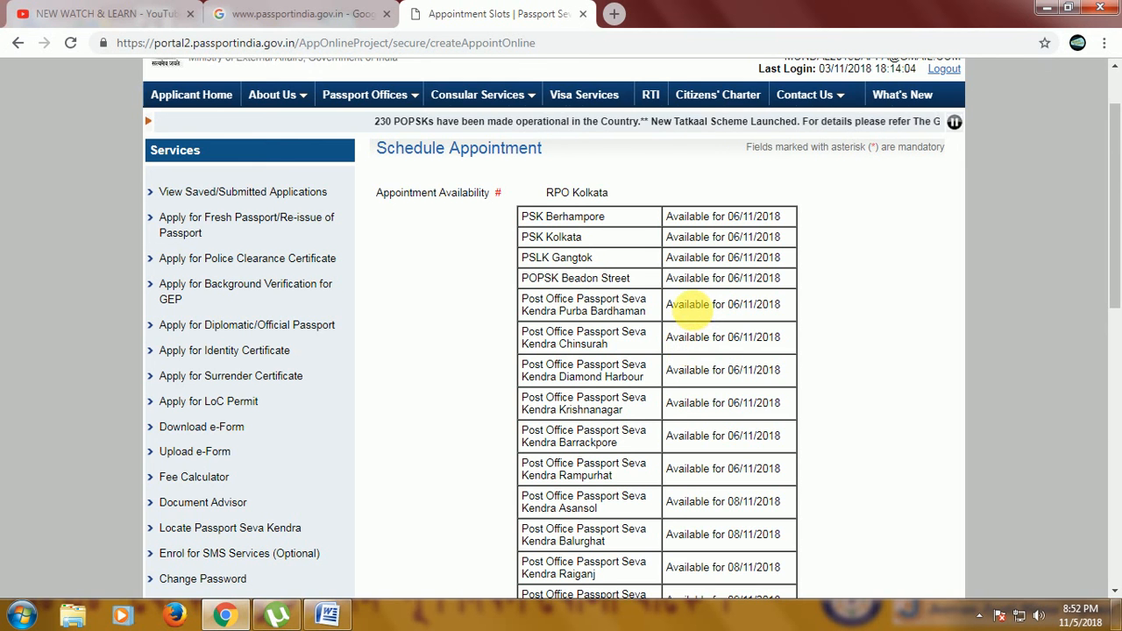
scroll(689, 307, "down", 4)
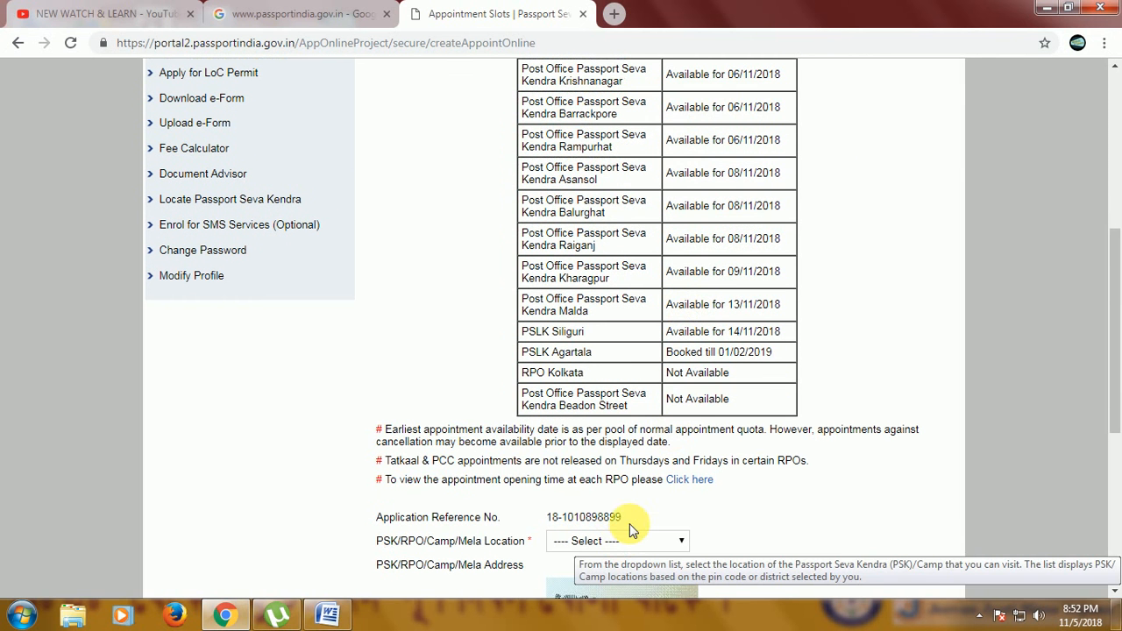
left_click(689, 480)
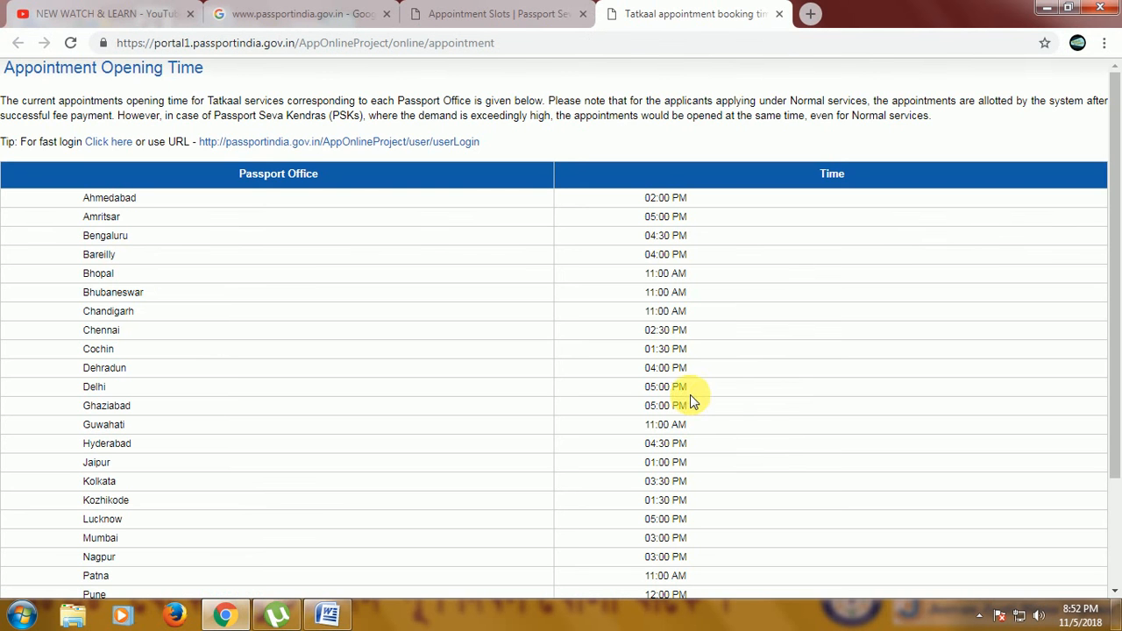
scroll(173, 301, "down", 2)
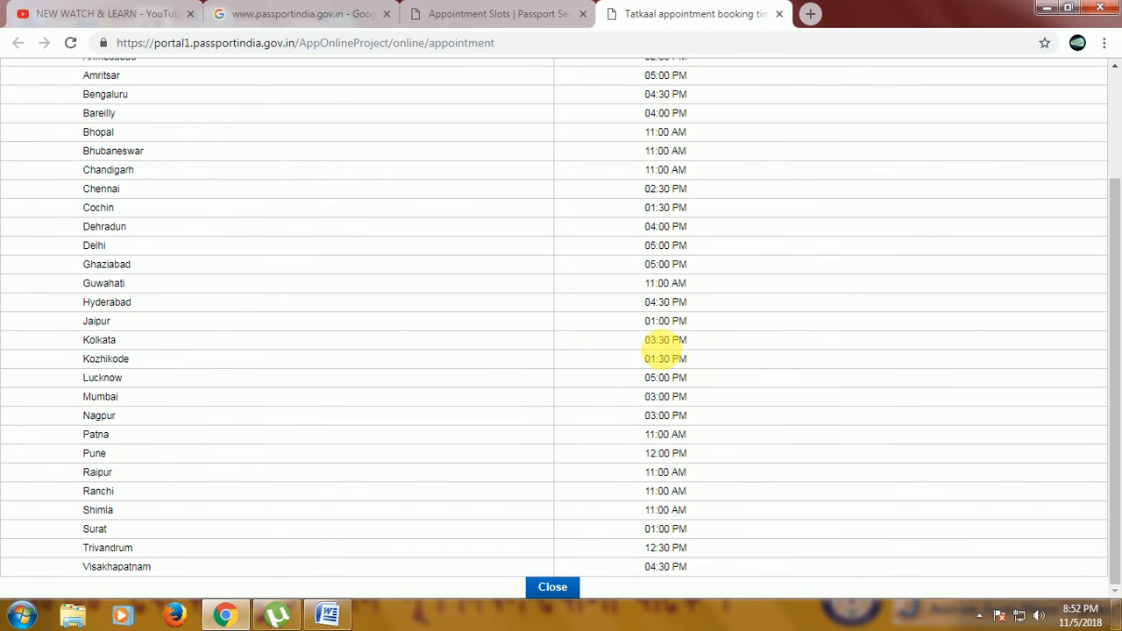
scroll(675, 342, "up", 2)
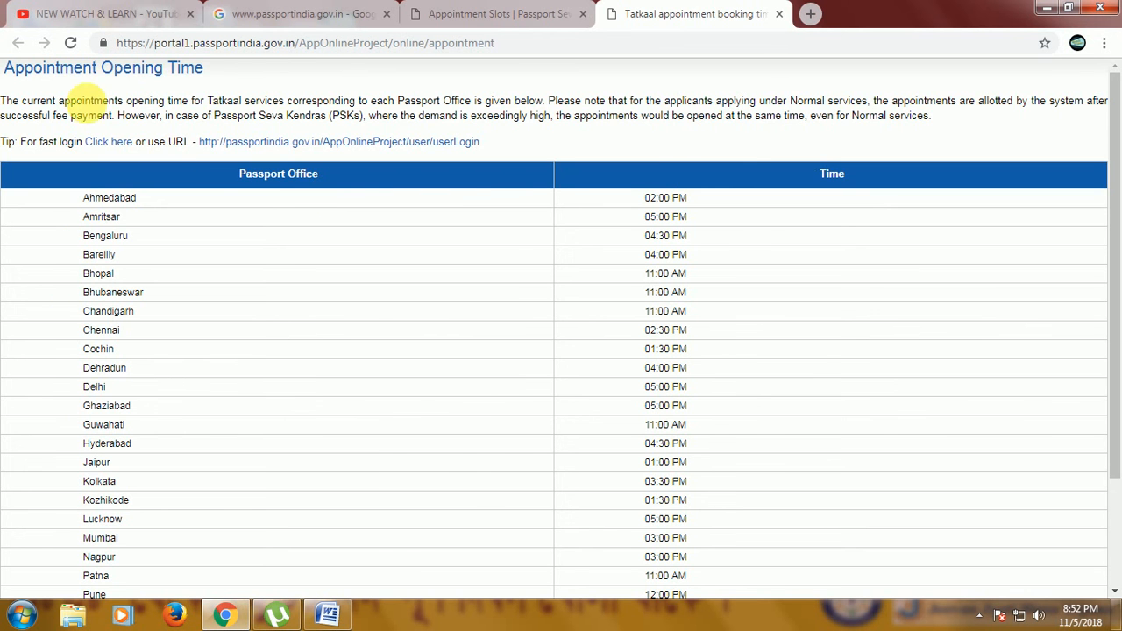
left_click(529, 9)
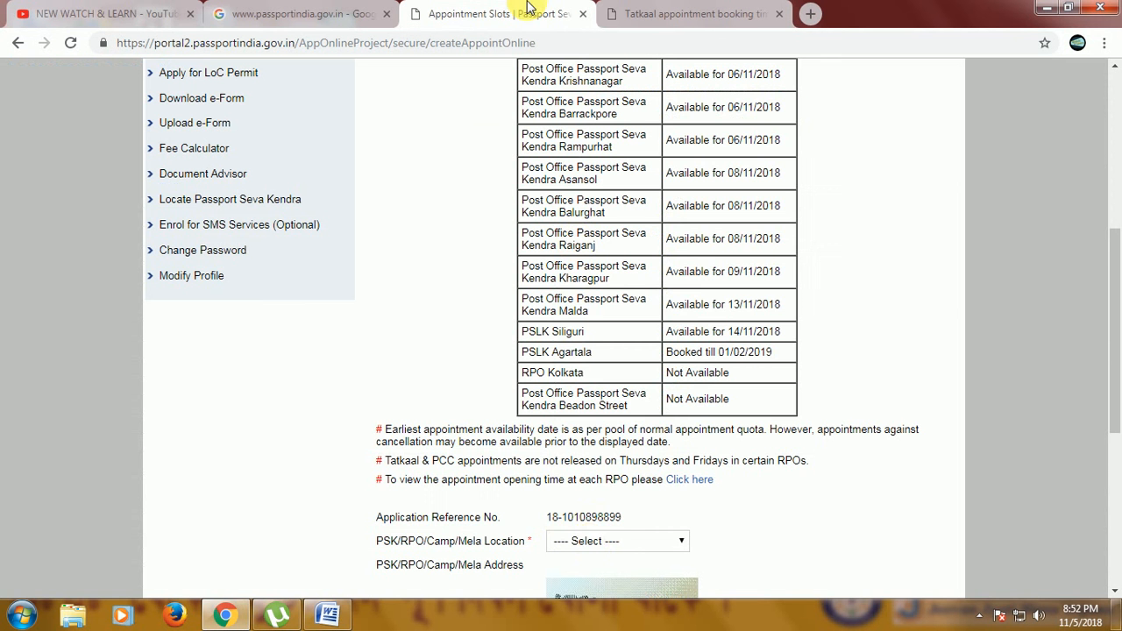
Select PSK Kolkata as the appointment location, enter the displayed captcha characters, and continue.
left_click(589, 544)
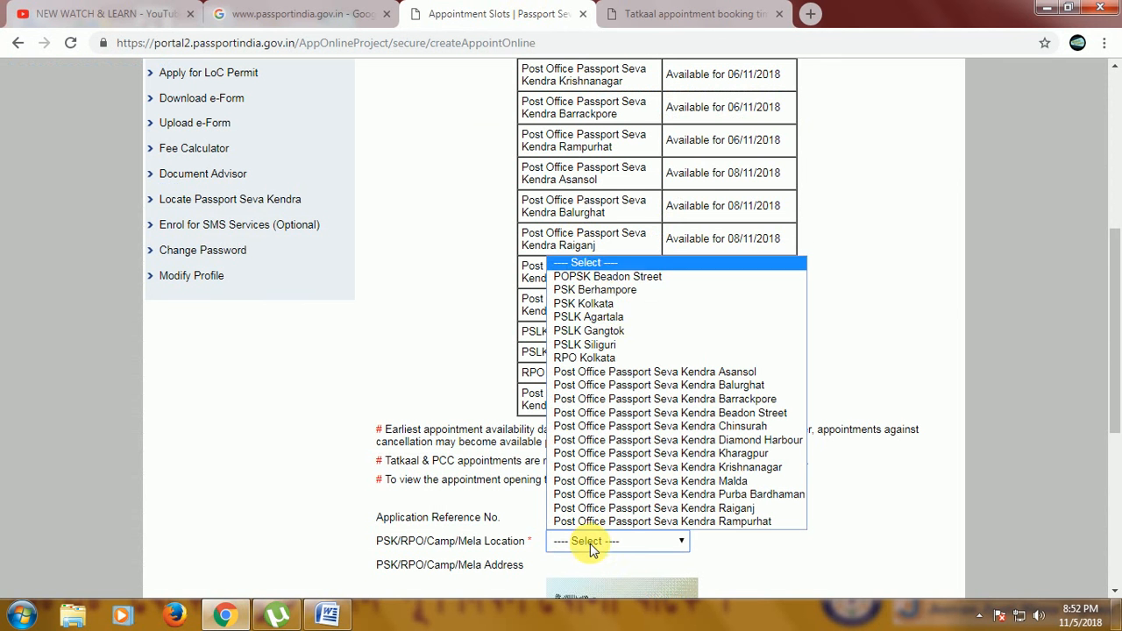
left_click(605, 304)
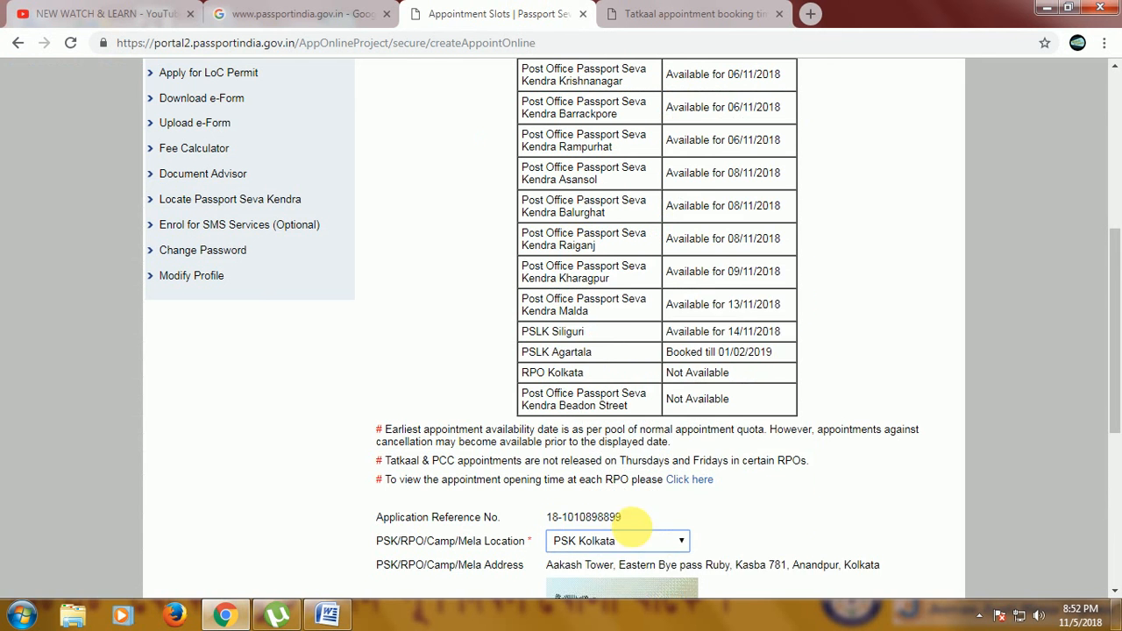
scroll(614, 531, "down", 1)
left_click(581, 592)
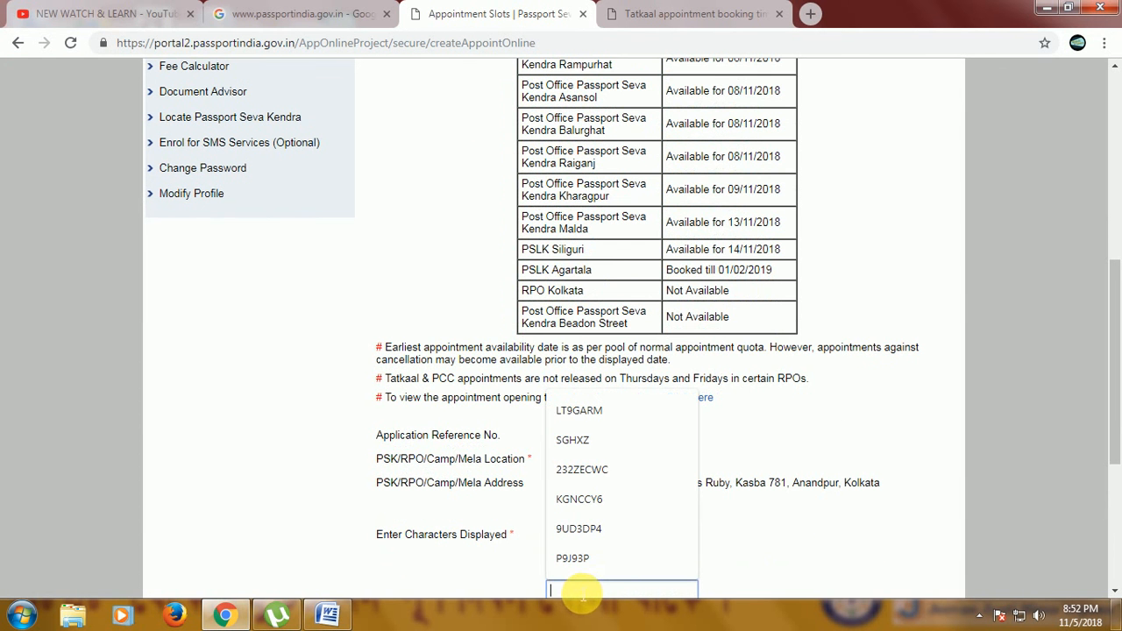
type("JCSUYFG")
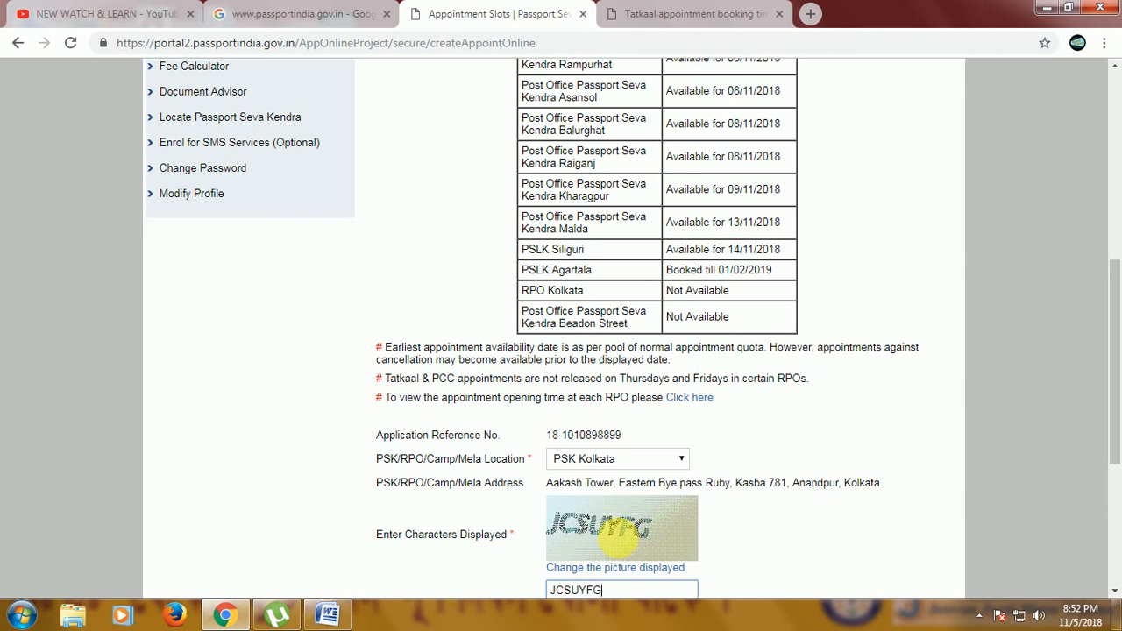
scroll(631, 439, "down", 3)
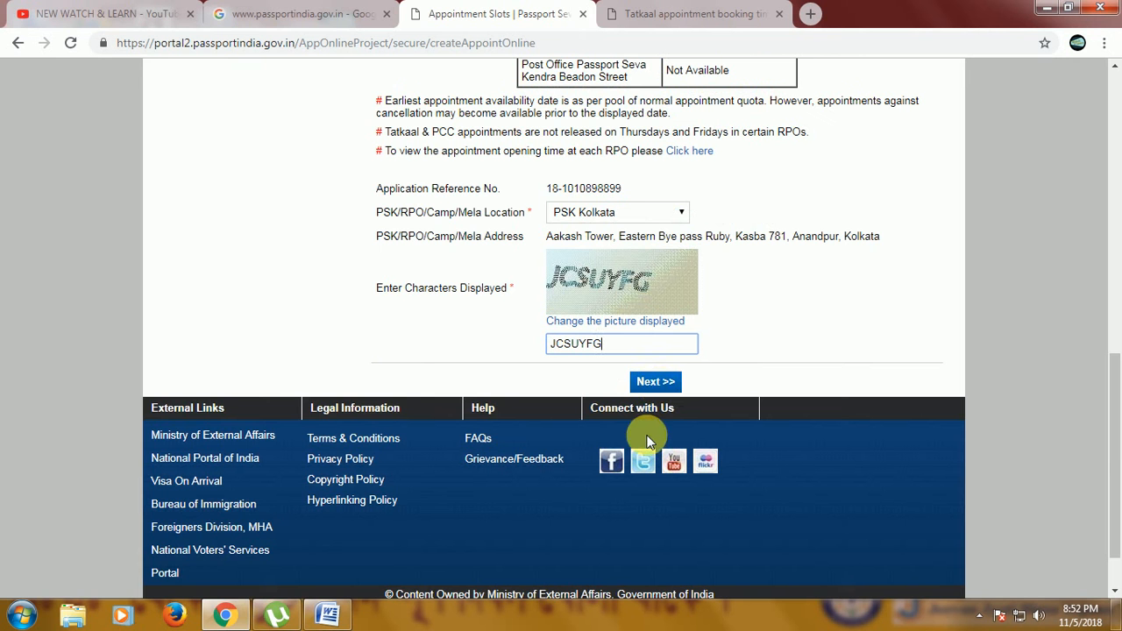
left_click(664, 390)
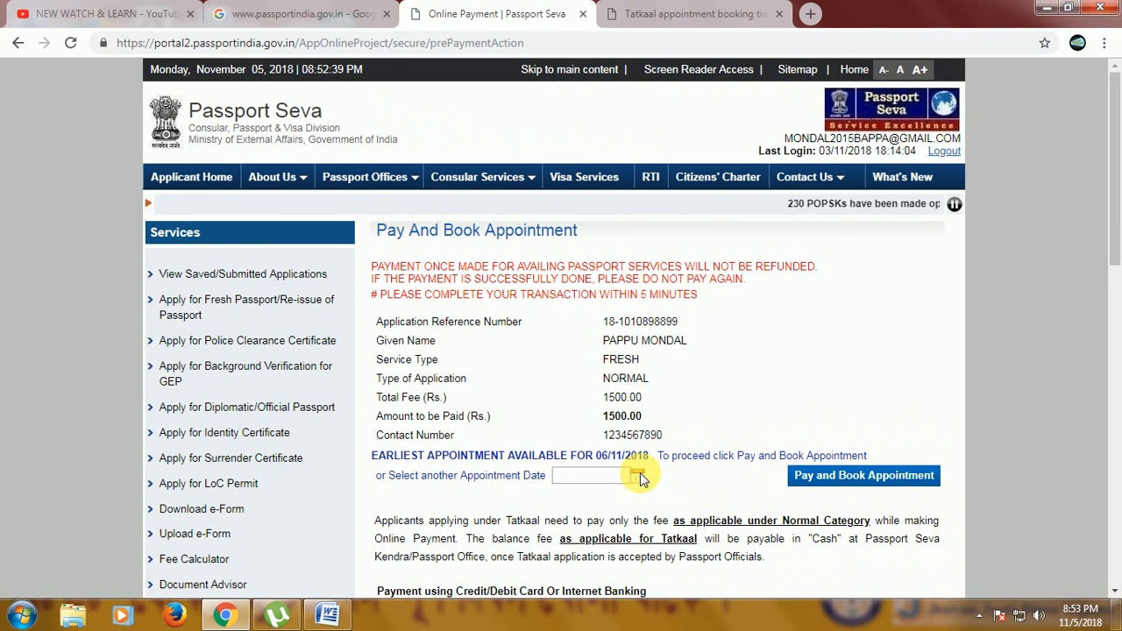
Pick 13/11/2018 as the appointment date and proceed to Pay and Book Appointment.
left_click(639, 477)
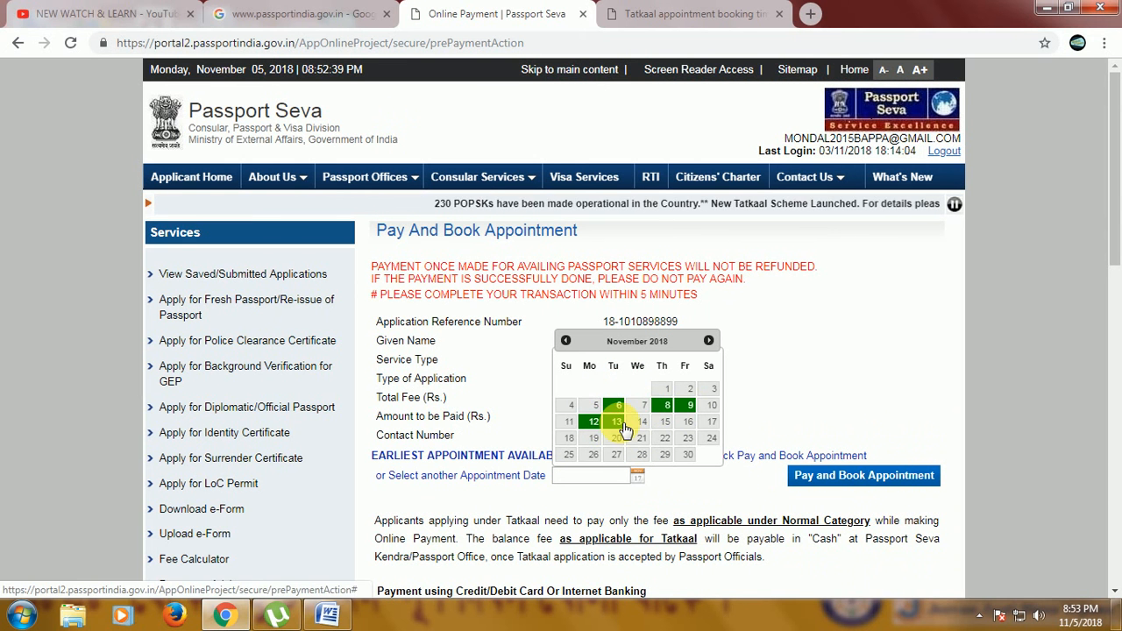
left_click(617, 422)
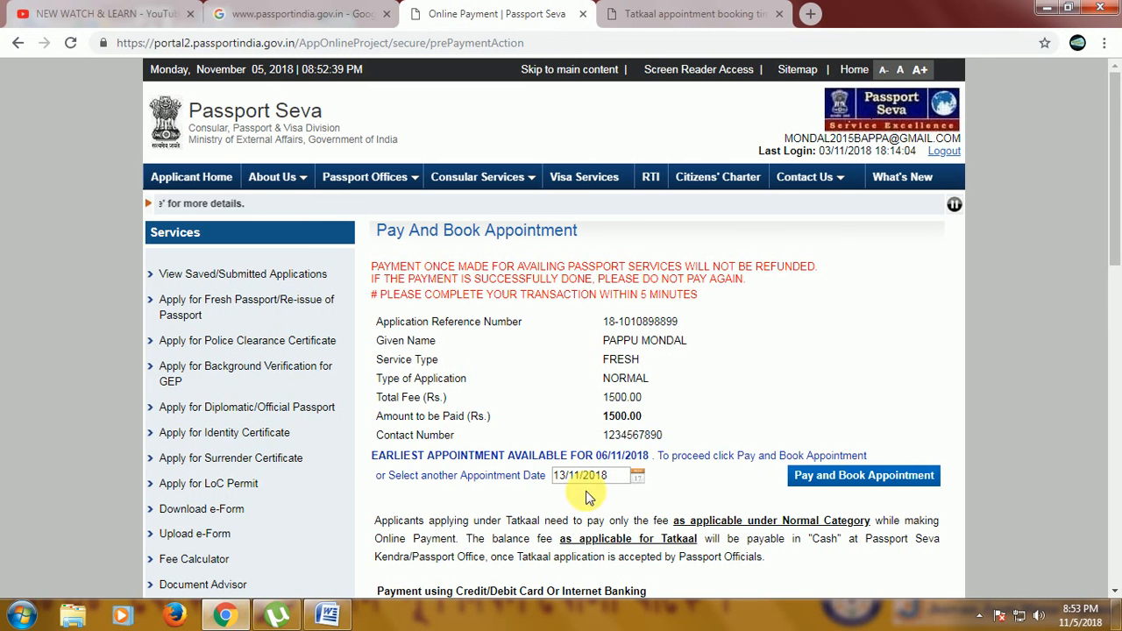
left_click(888, 484)
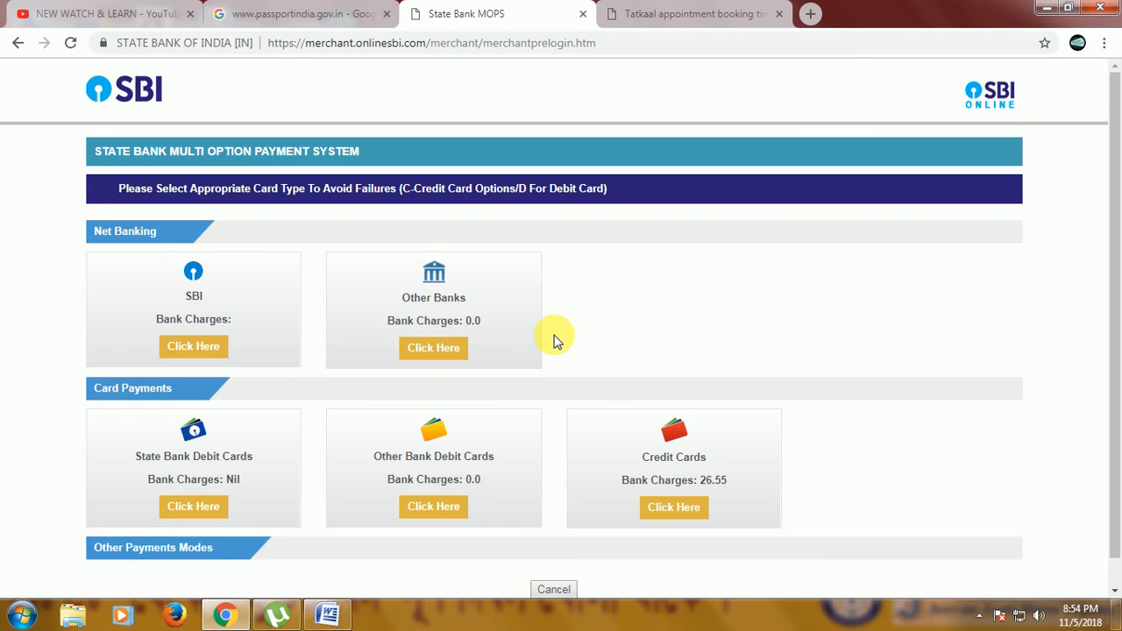
left_click(274, 13)
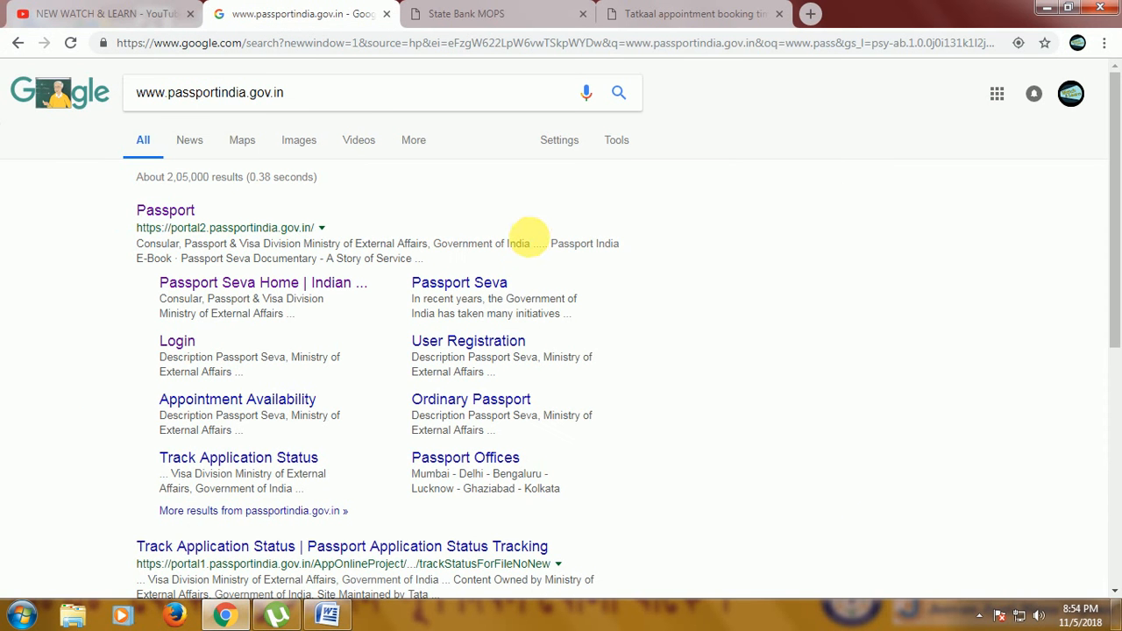
left_click(134, 8)
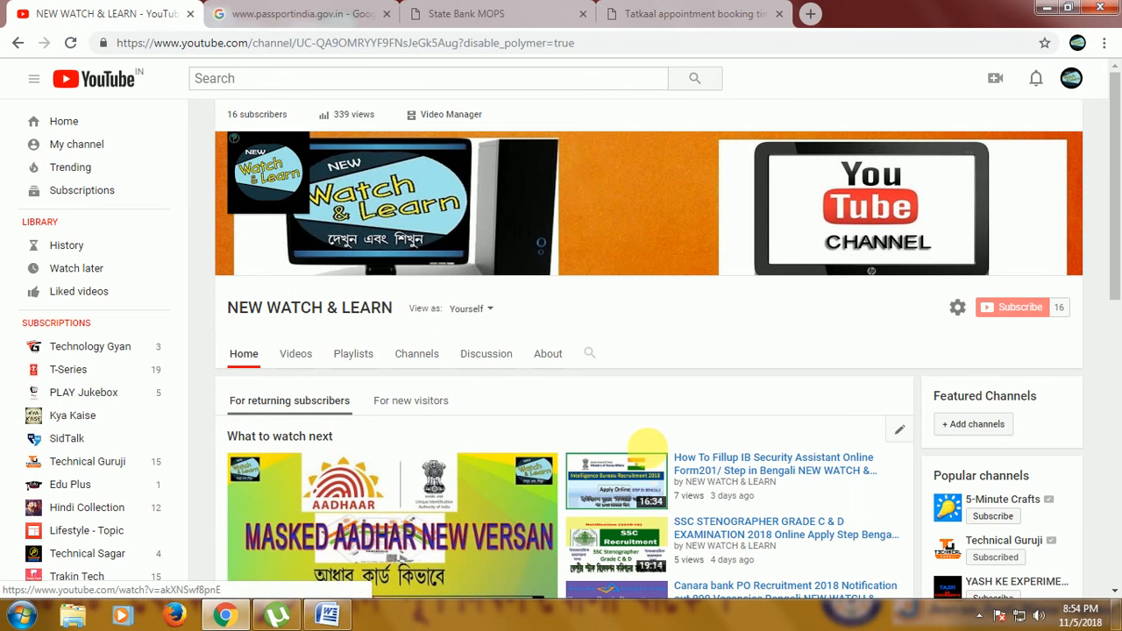
scroll(654, 448, "down", 2)
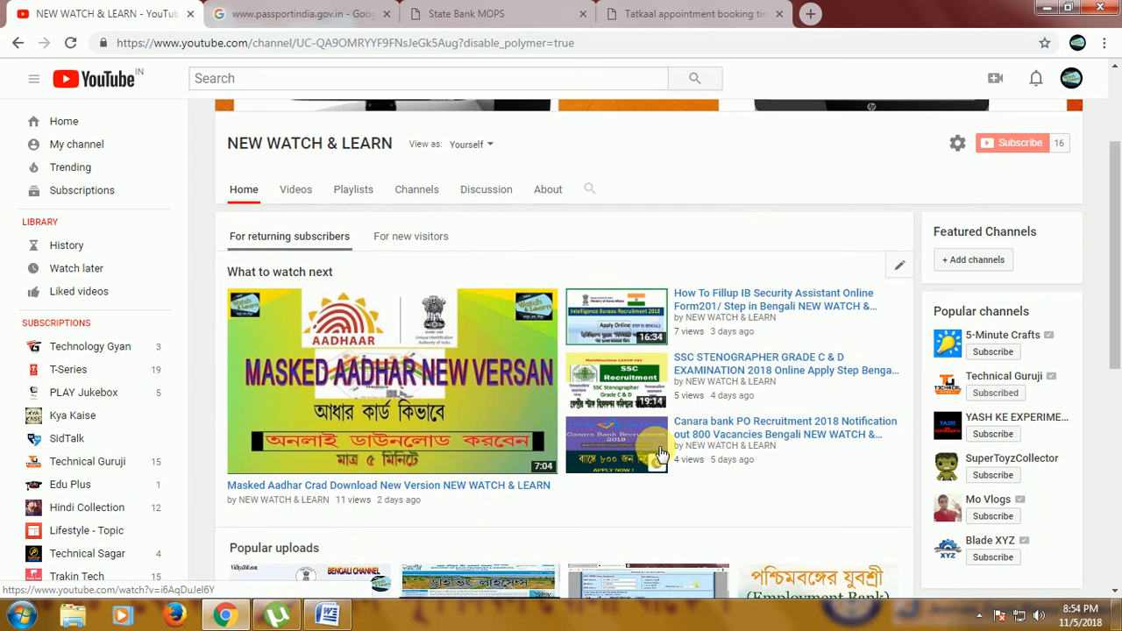